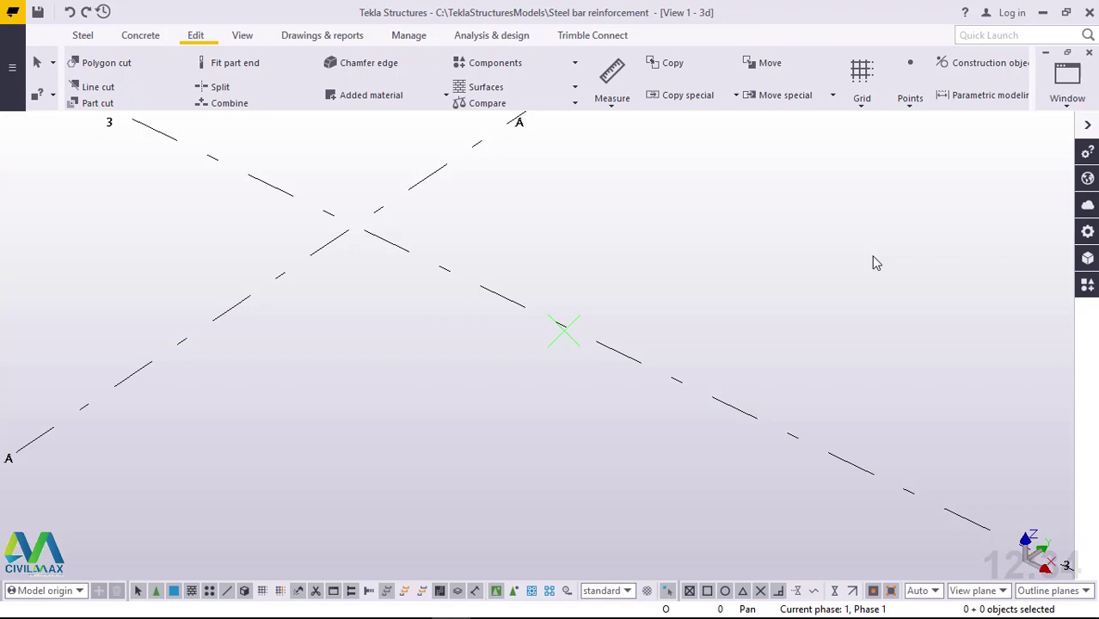
Place a concrete pad footing at the intersection of grid lines A and 3 and end the command.
{"action": "left_click", "coordinate": [140, 38]}
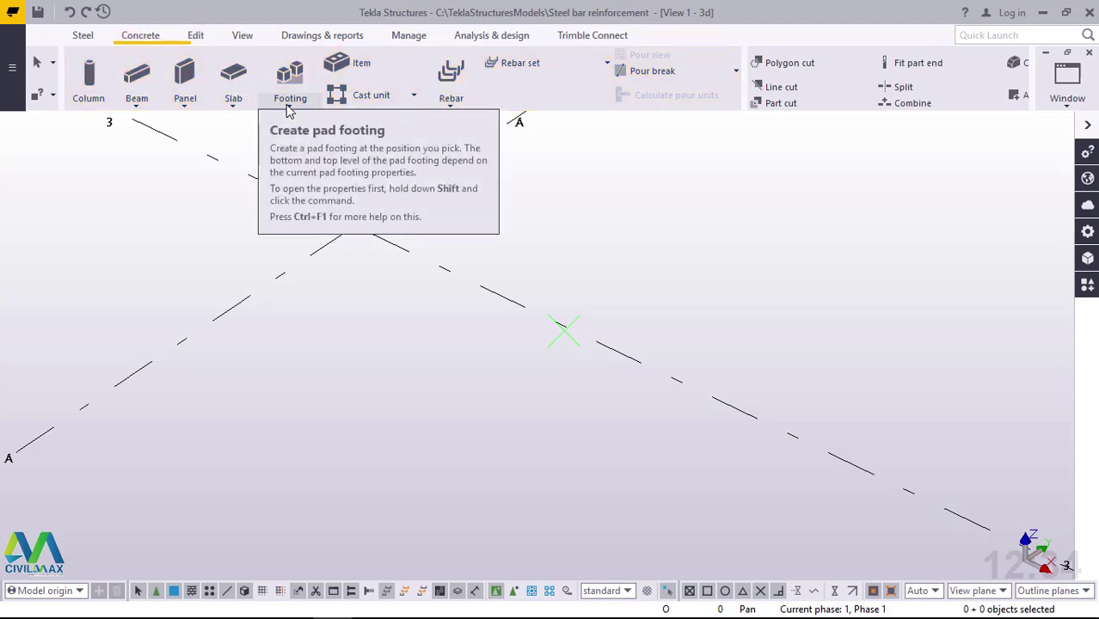
{"action": "left_click", "coordinate": [290, 106]}
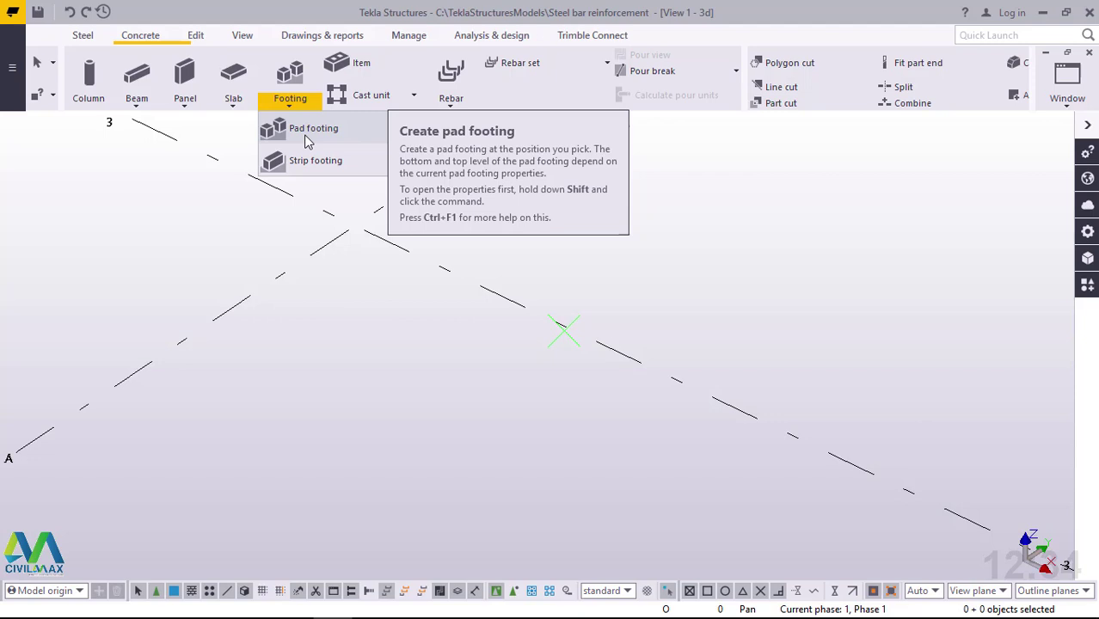
{"action": "left_click", "coordinate": [308, 142]}
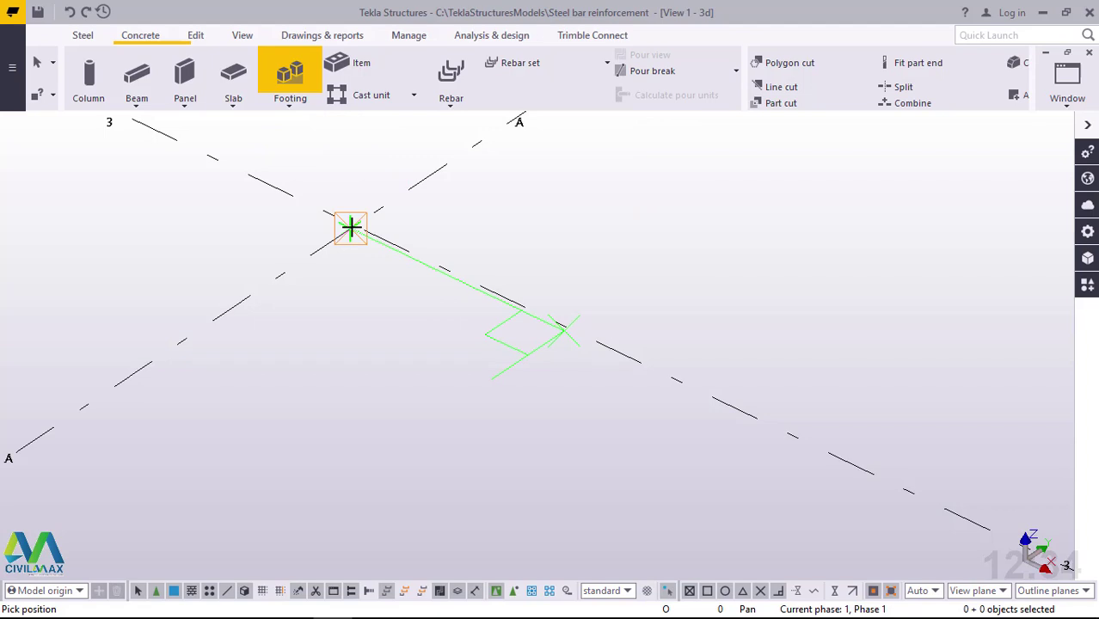
{"action": "left_click", "coordinate": [350, 226]}
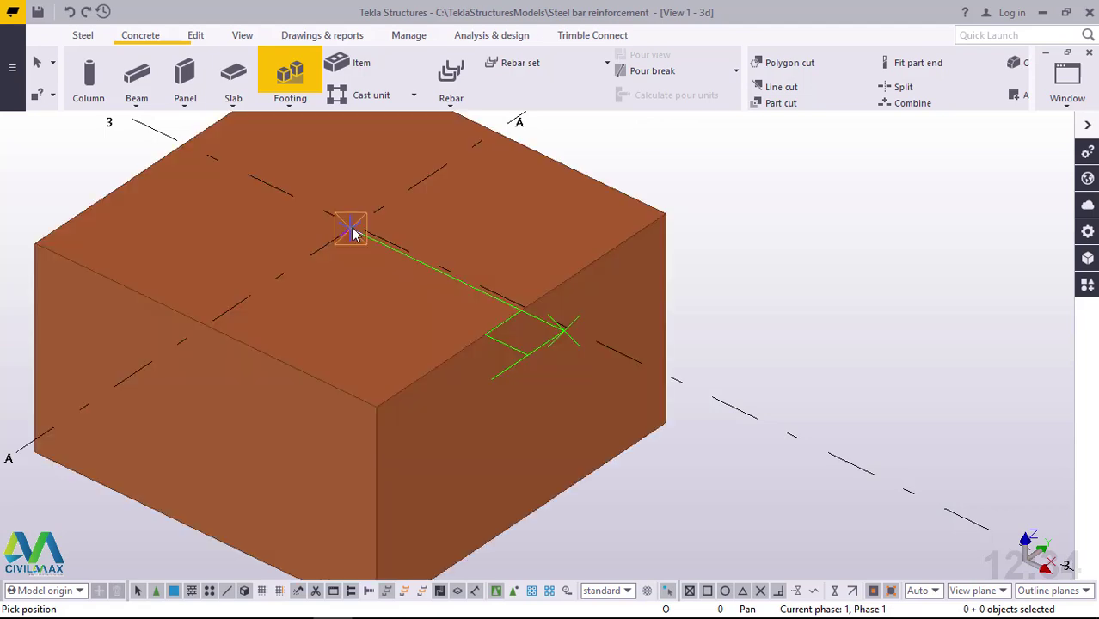
{"action": "right_click", "coordinate": [719, 195]}
{"action": "left_click", "coordinate": [743, 206]}
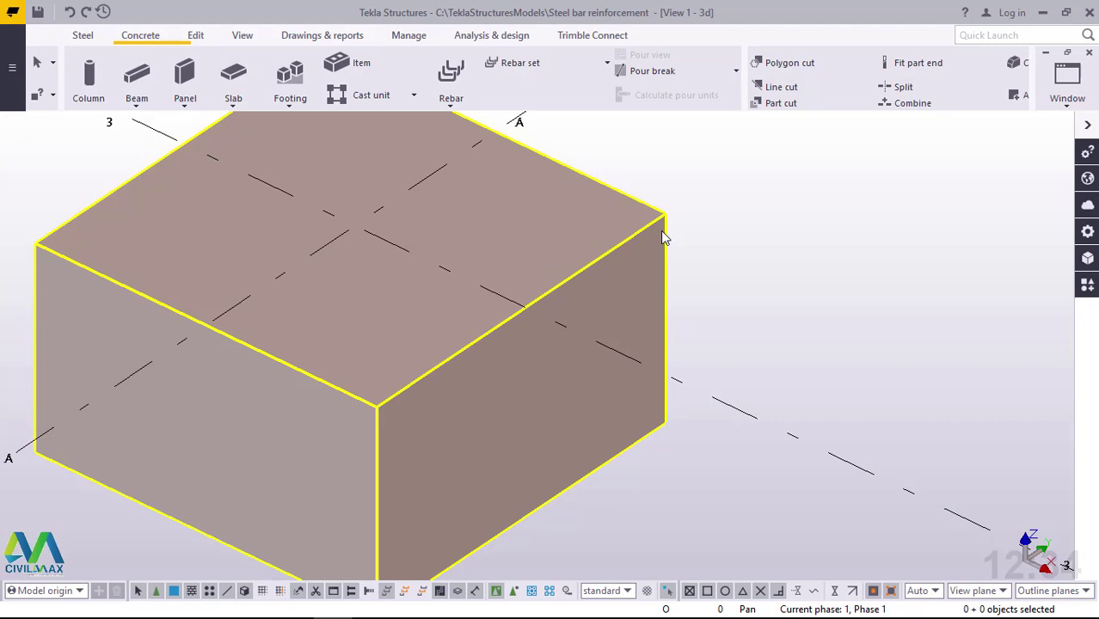
Review the pad footing's profile, material, position and cast unit properties without changing them.
{"action": "double_click", "coordinate": [662, 232]}
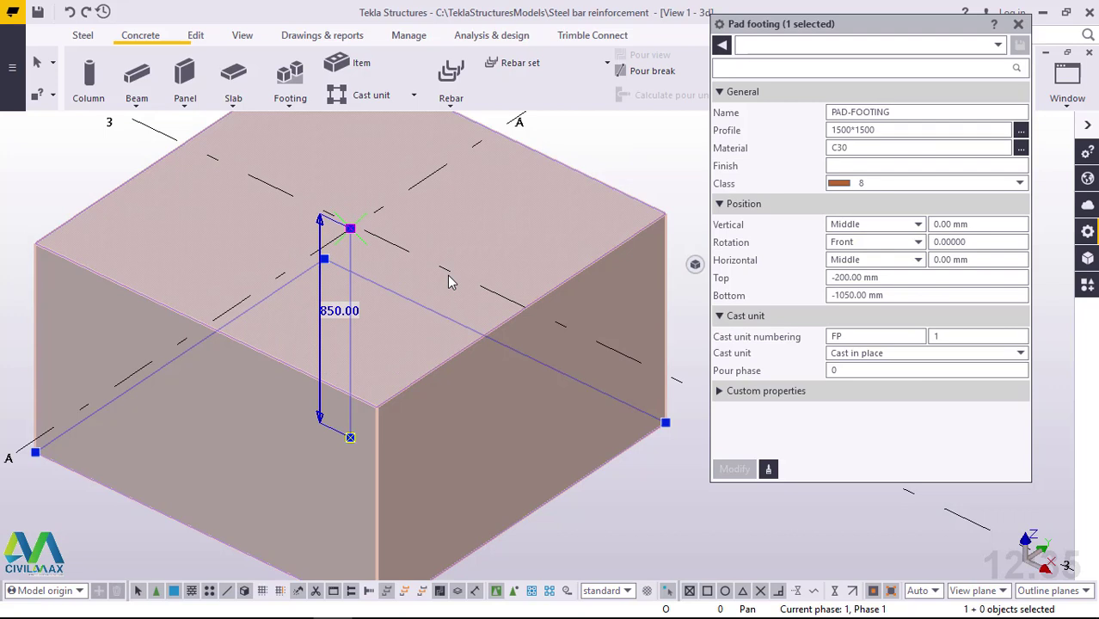
{"action": "left_click", "coordinate": [1018, 25]}
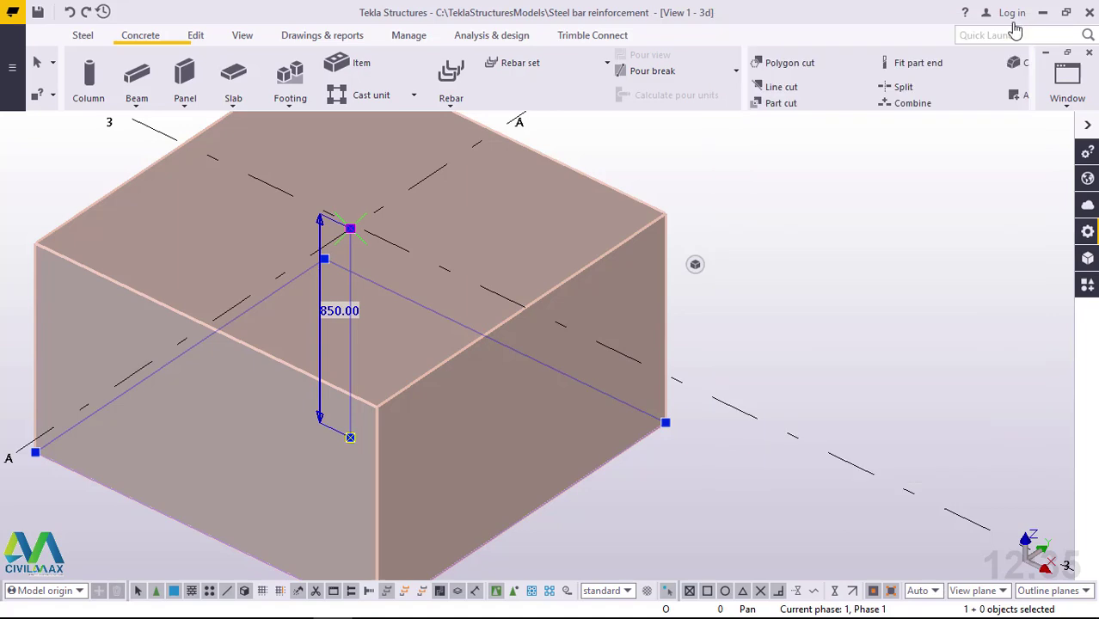
{"action": "left_click", "coordinate": [871, 198]}
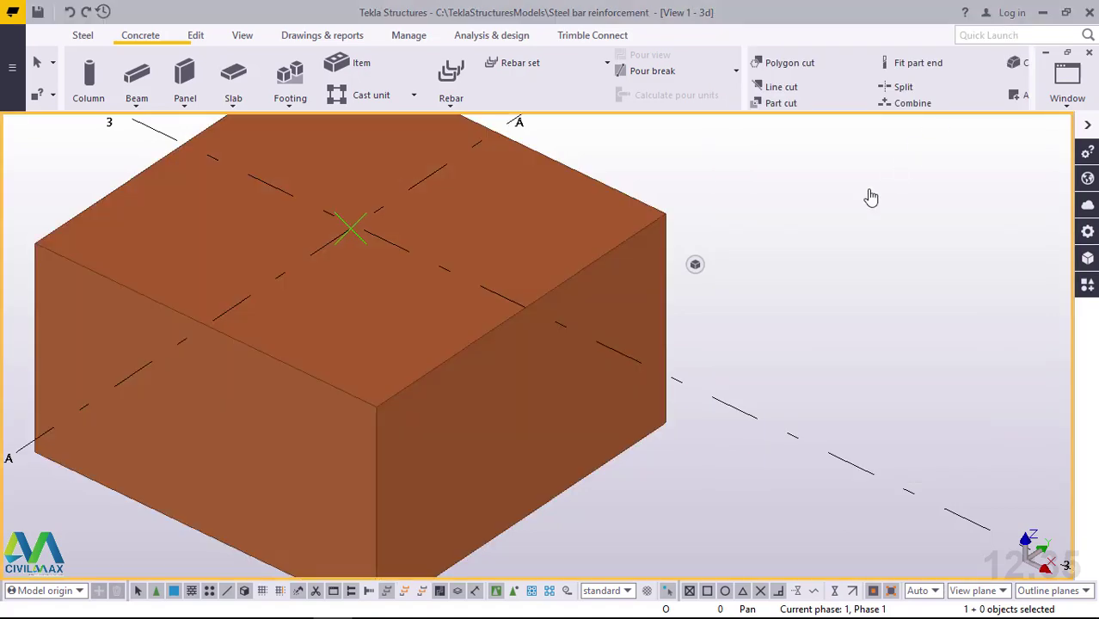
{"action": "scroll", "coordinate": [444, 362], "scroll_direction": "down", "scroll_amount": 4}
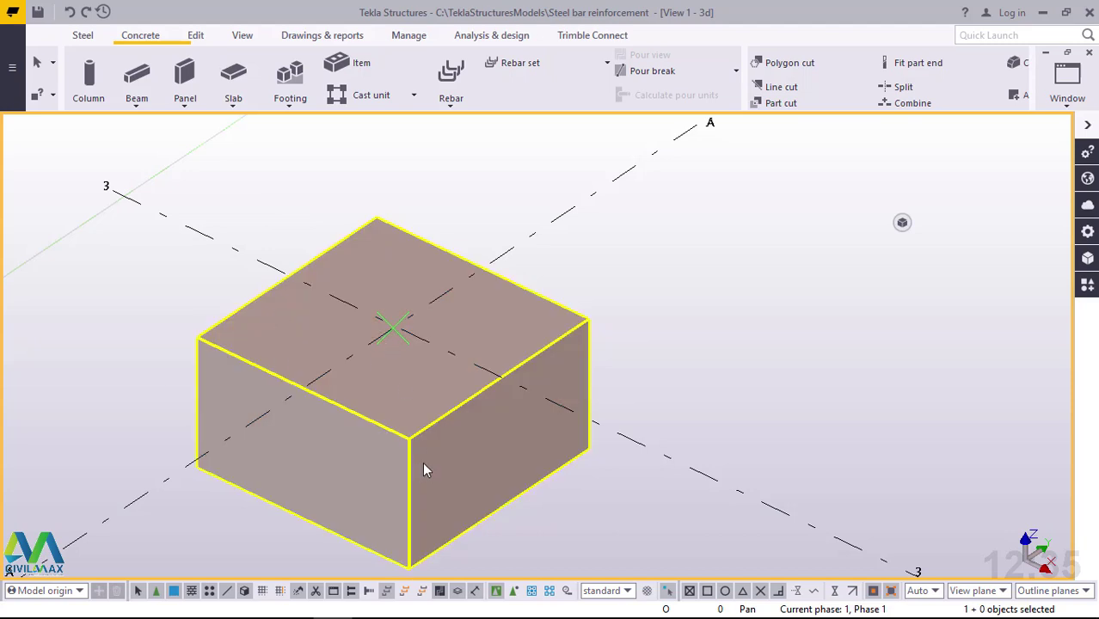
Examine the Chamfer edge properties, including the type, X and Y cutting distances and end type options, without changing them.
{"action": "left_click", "coordinate": [198, 37]}
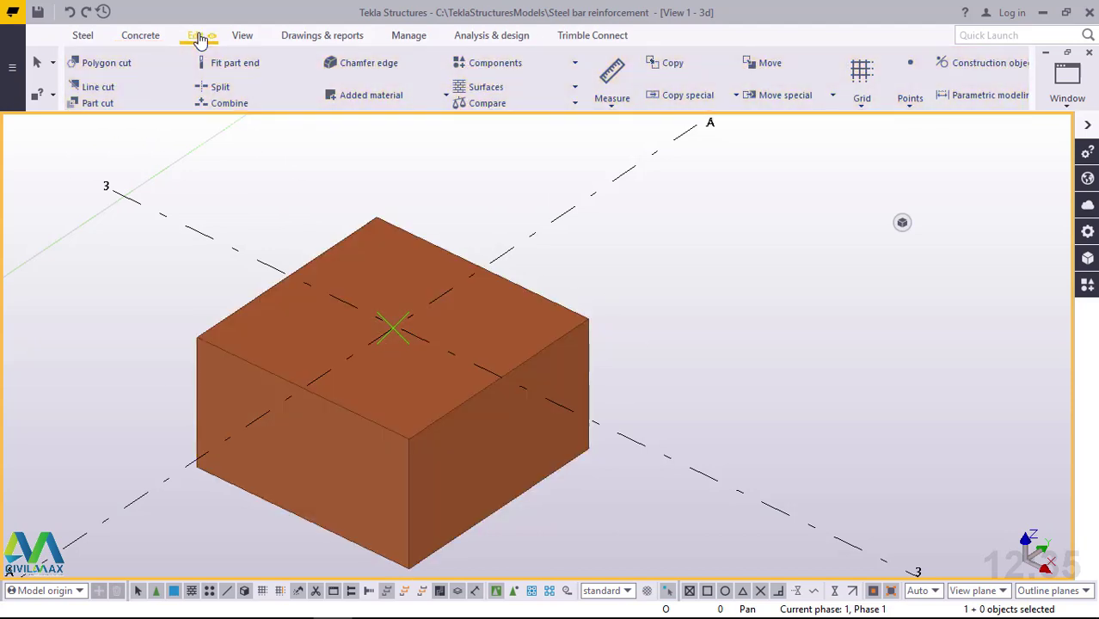
{"action": "double_click", "coordinate": [367, 65]}
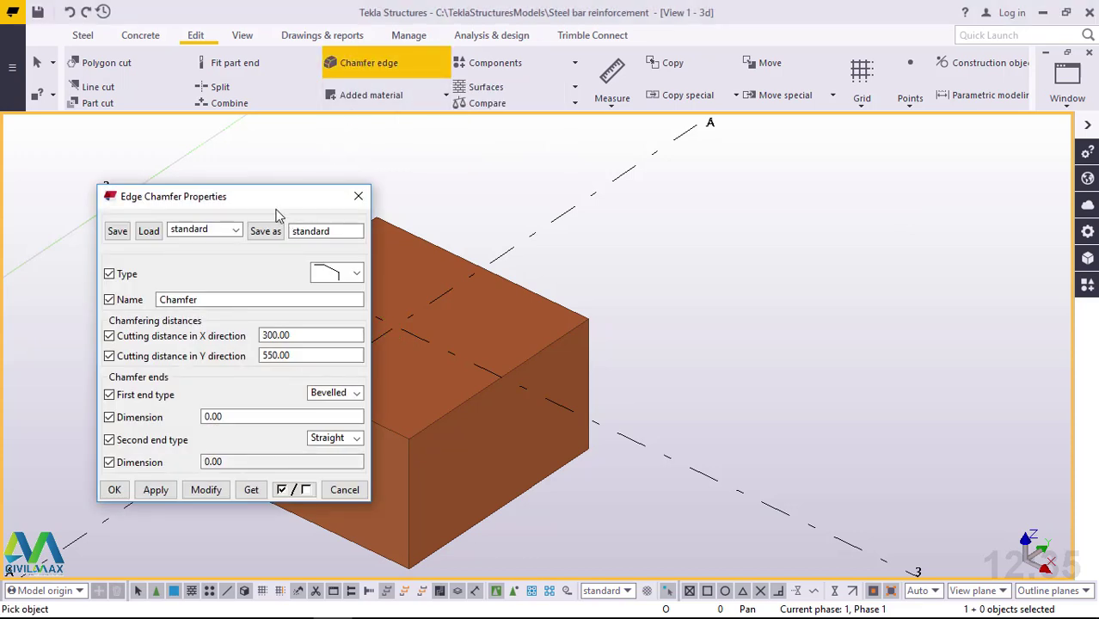
{"action": "left_click_drag", "start_coordinate": [265, 208], "coordinate": [752, 184]}
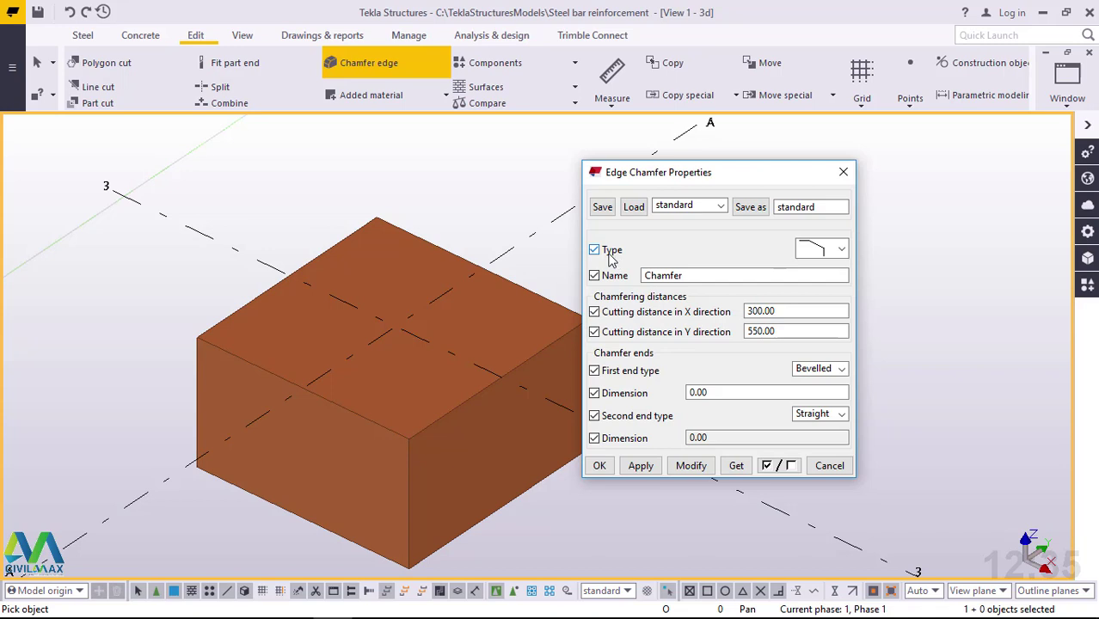
{"action": "left_click", "coordinate": [841, 250]}
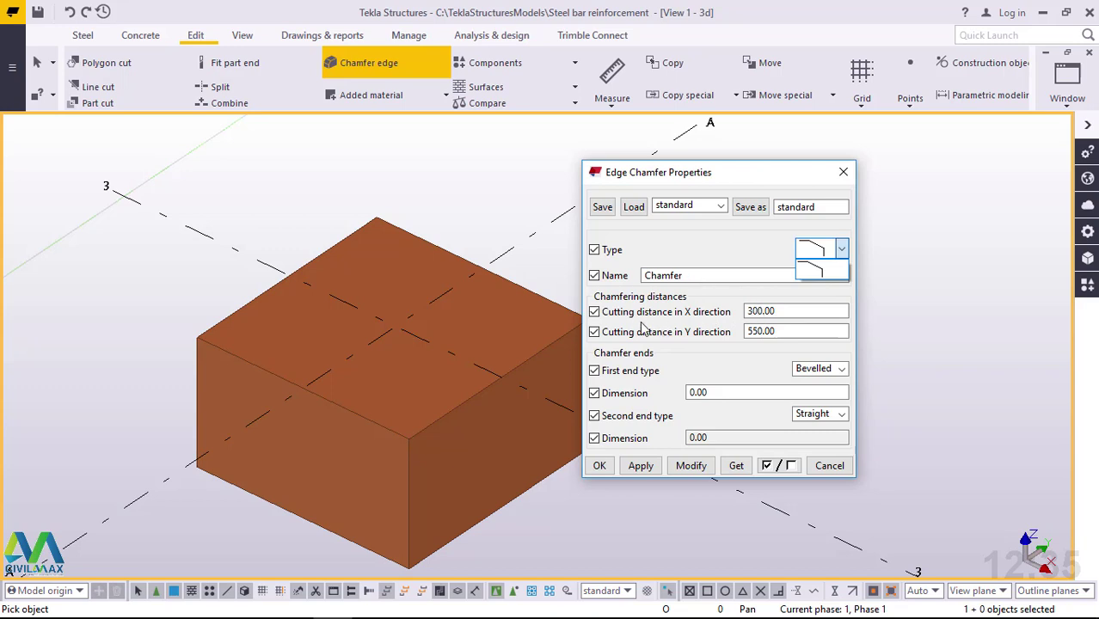
{"action": "left_click", "coordinate": [795, 312]}
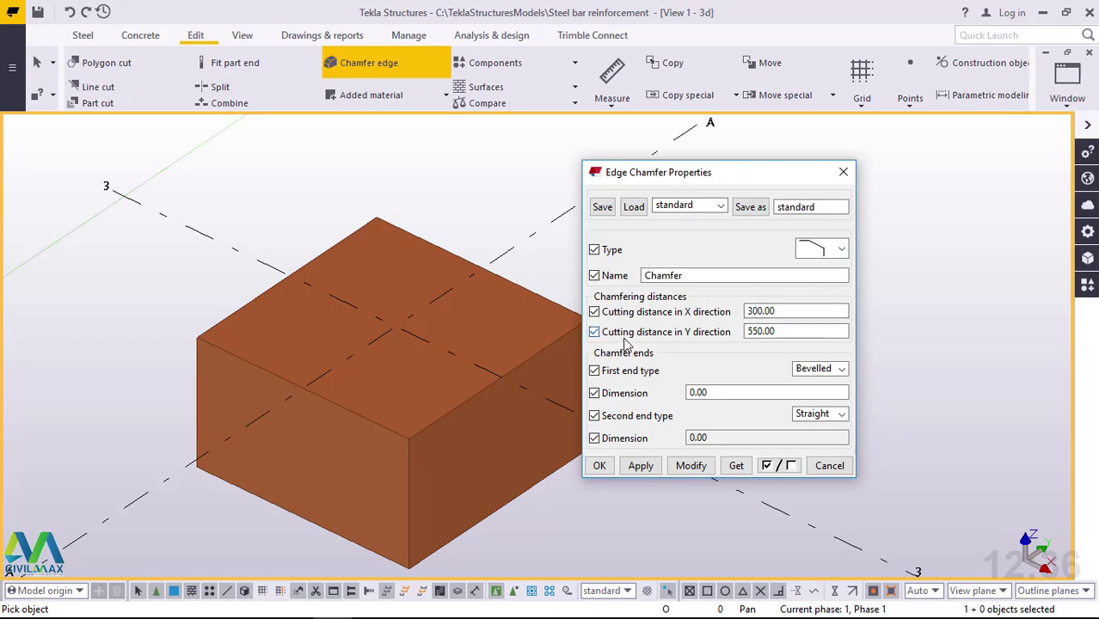
{"action": "left_click", "coordinate": [801, 333]}
{"action": "left_click", "coordinate": [841, 370]}
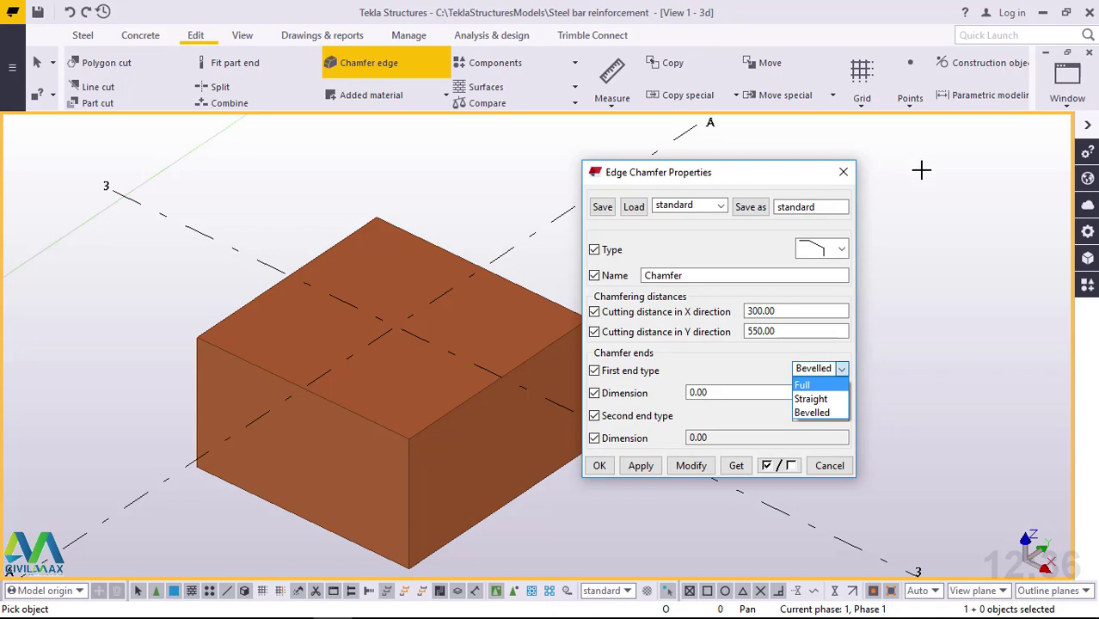
{"action": "left_click", "coordinate": [844, 172]}
{"action": "left_click", "coordinate": [845, 173]}
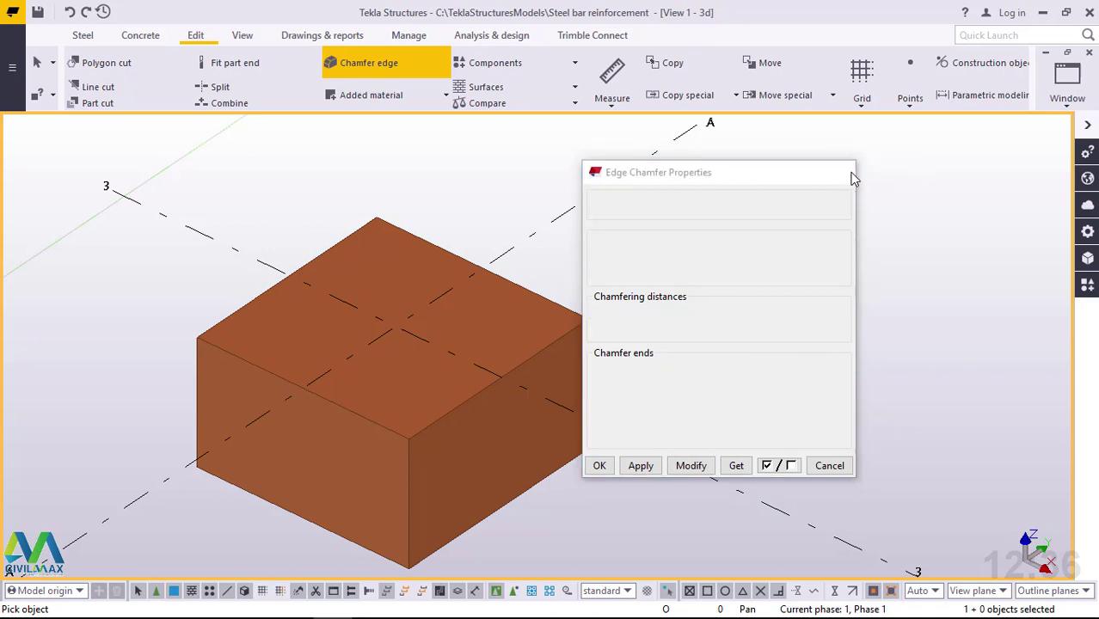
{"action": "right_click", "coordinate": [805, 166]}
{"action": "left_click", "coordinate": [833, 176]}
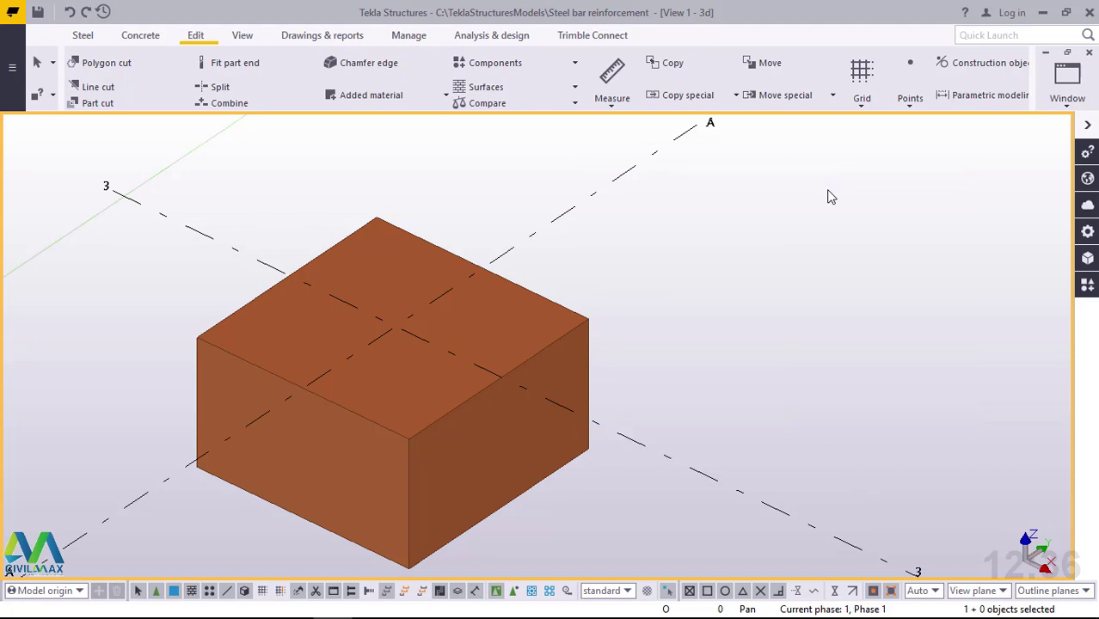
Chamfer the footing's near top edge crossed by grid line 3, from corner to corner, and end the command.
{"action": "left_click", "coordinate": [372, 70]}
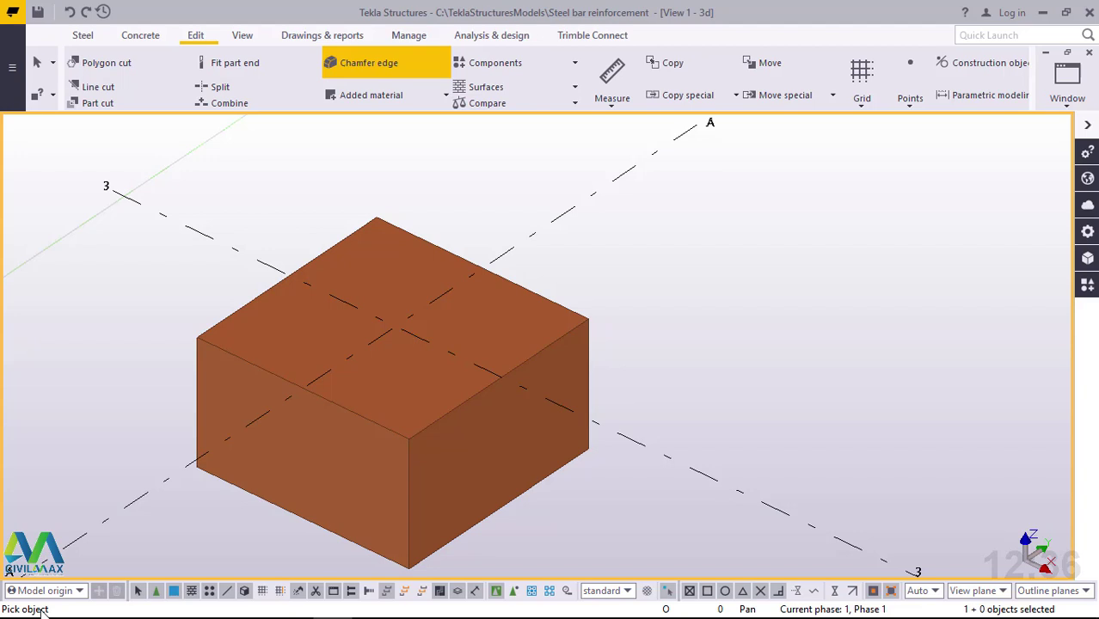
{"action": "left_click", "coordinate": [526, 316]}
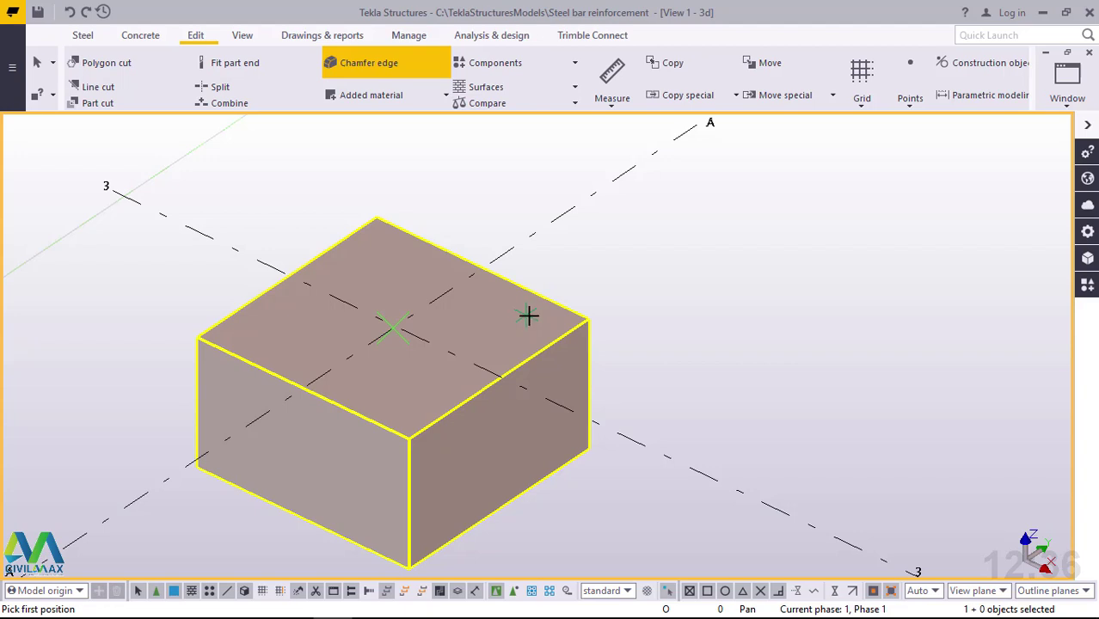
{"action": "scroll", "coordinate": [516, 380], "scroll_direction": "up", "scroll_amount": 2}
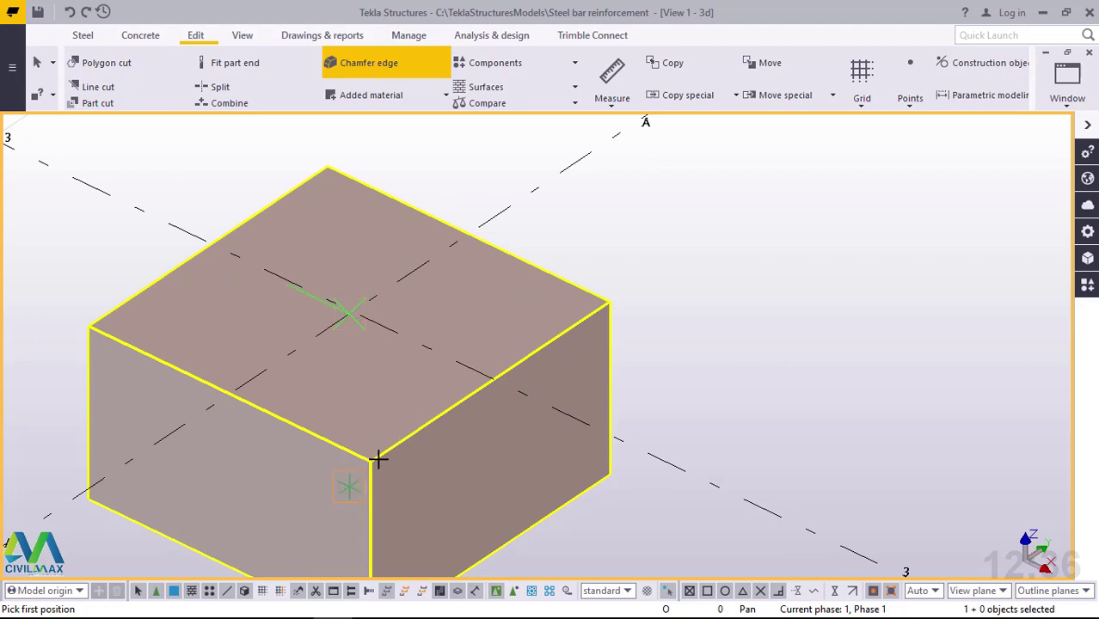
{"action": "scroll", "coordinate": [374, 460], "scroll_direction": "up", "scroll_amount": 4}
{"action": "scroll", "coordinate": [366, 461], "scroll_direction": "up", "scroll_amount": 1}
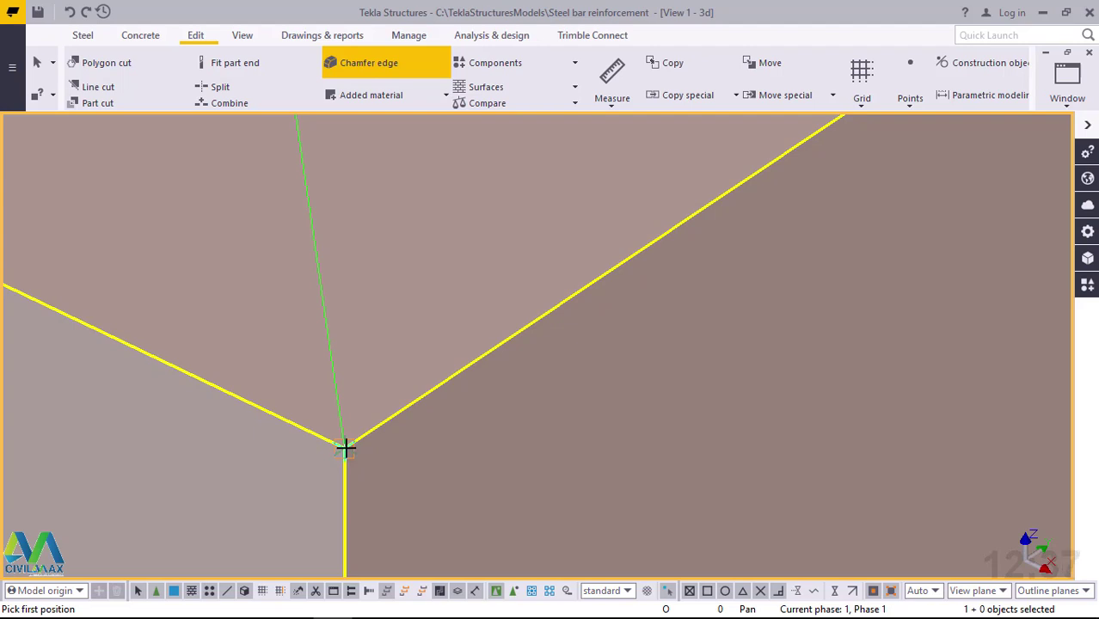
{"action": "left_click", "coordinate": [345, 448]}
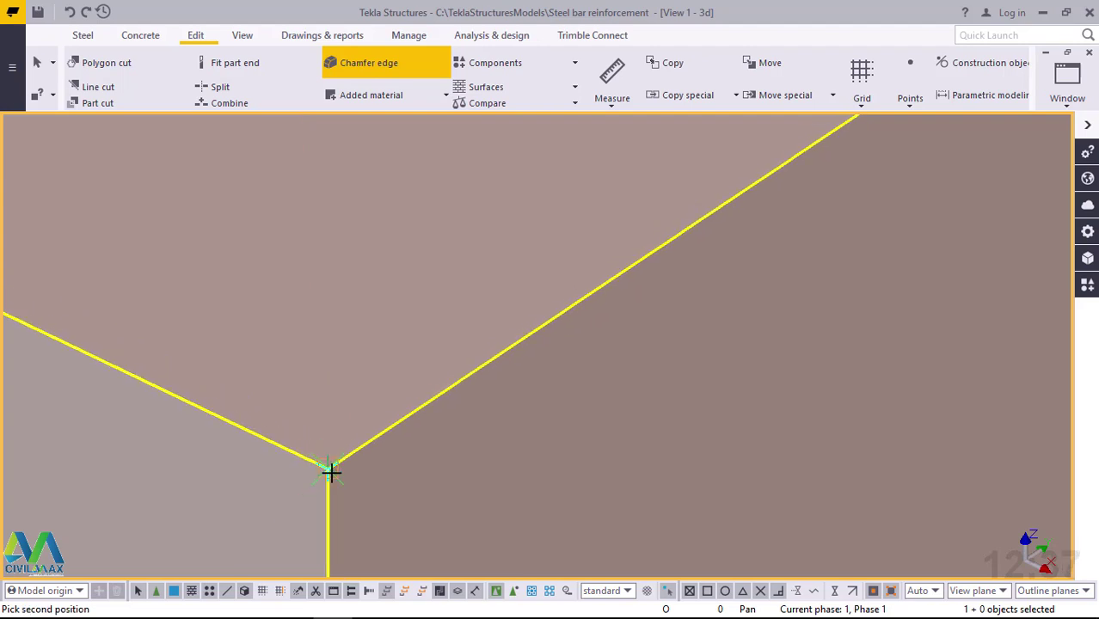
{"action": "scroll", "coordinate": [340, 464], "scroll_direction": "down", "scroll_amount": 5}
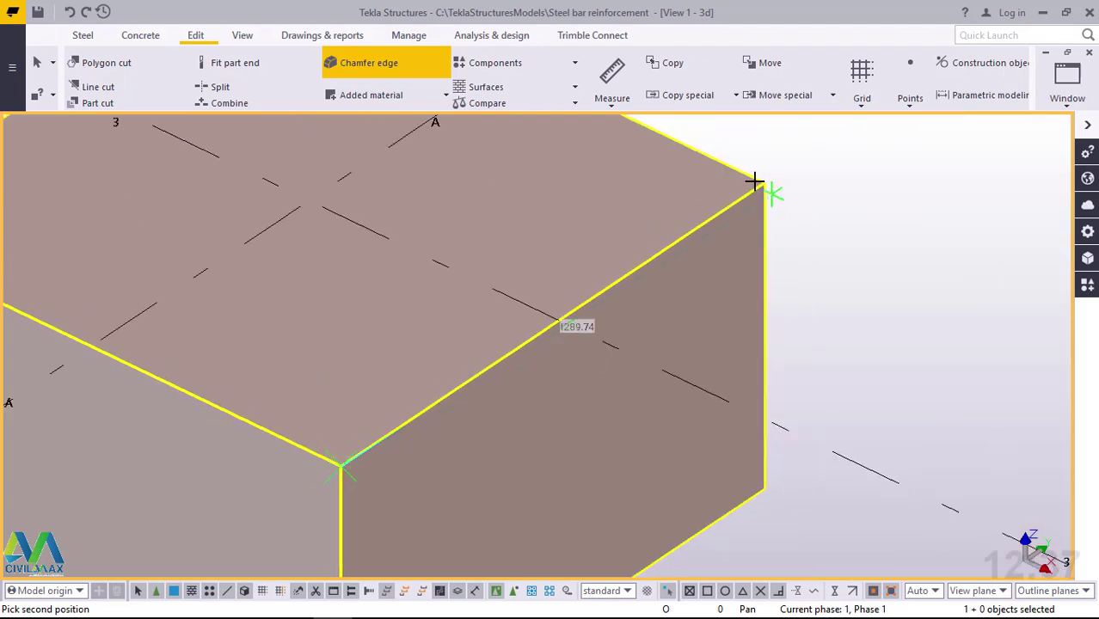
{"action": "scroll", "coordinate": [761, 181], "scroll_direction": "up", "scroll_amount": 4}
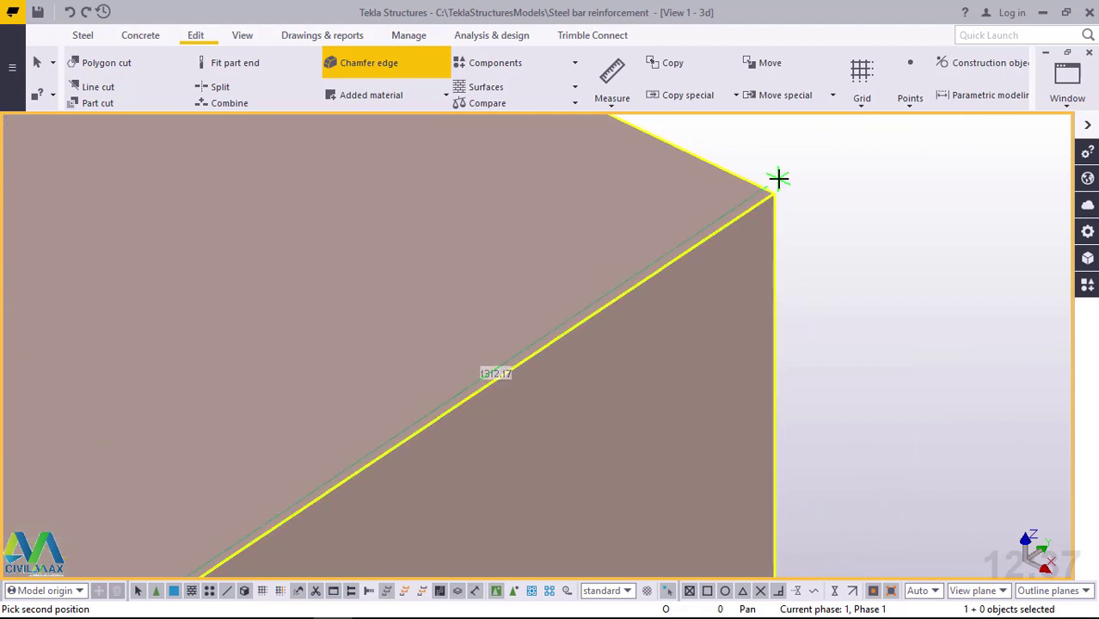
{"action": "left_click", "coordinate": [773, 196]}
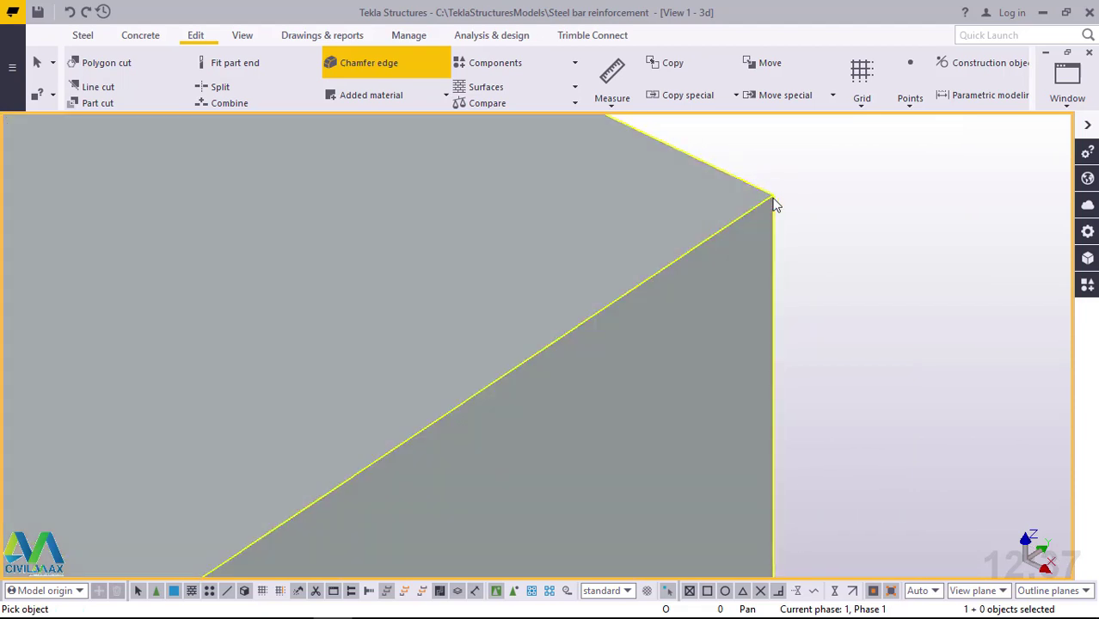
{"action": "scroll", "coordinate": [757, 288], "scroll_direction": "down", "scroll_amount": 10}
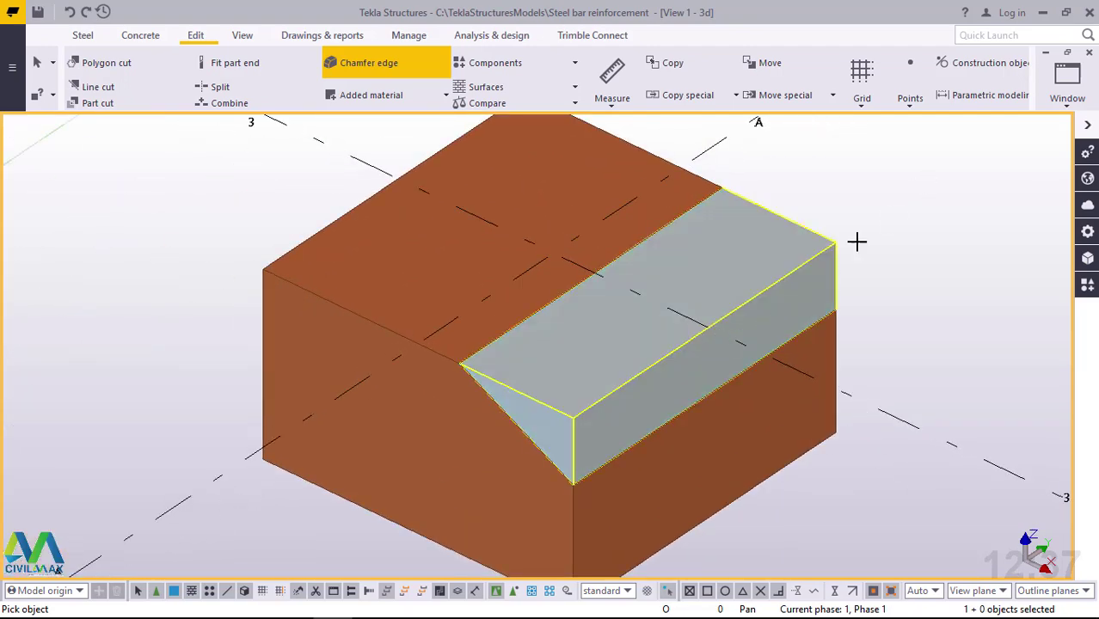
{"action": "scroll", "coordinate": [725, 302], "scroll_direction": "up", "scroll_amount": 3}
{"action": "scroll", "coordinate": [374, 458], "scroll_direction": "down", "scroll_amount": 1}
{"action": "scroll", "coordinate": [375, 459], "scroll_direction": "down", "scroll_amount": 1}
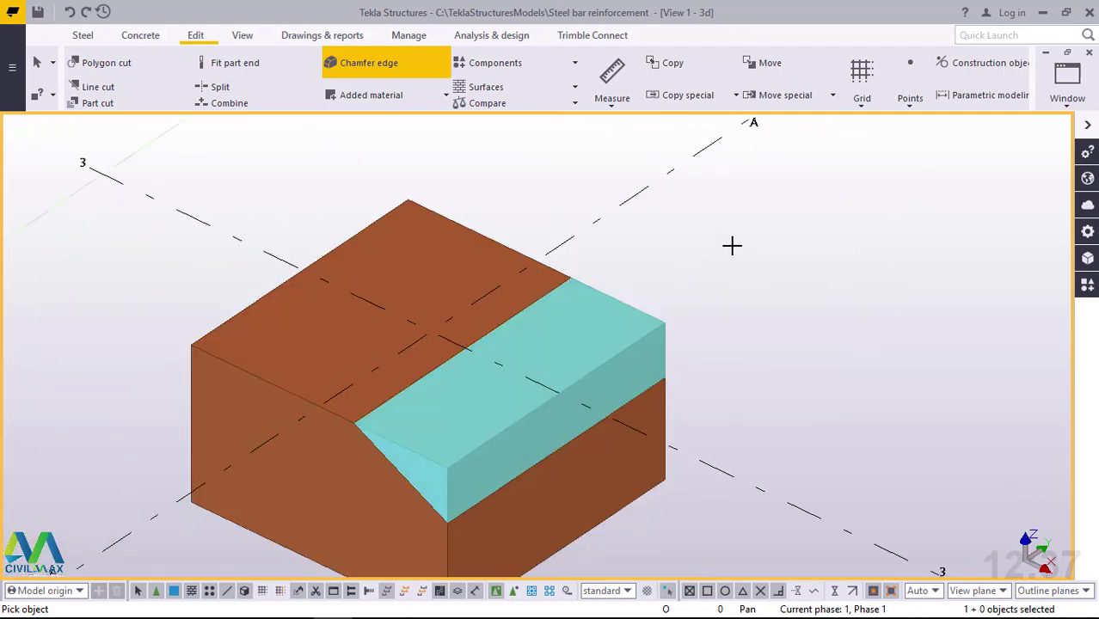
{"action": "right_click", "coordinate": [734, 208]}
{"action": "left_click", "coordinate": [771, 216]}
Redraw the view to clear the temporary chamfer solid and inspect the chamfered edge.
{"action": "right_click", "coordinate": [763, 191]}
{"action": "left_click", "coordinate": [812, 286]}
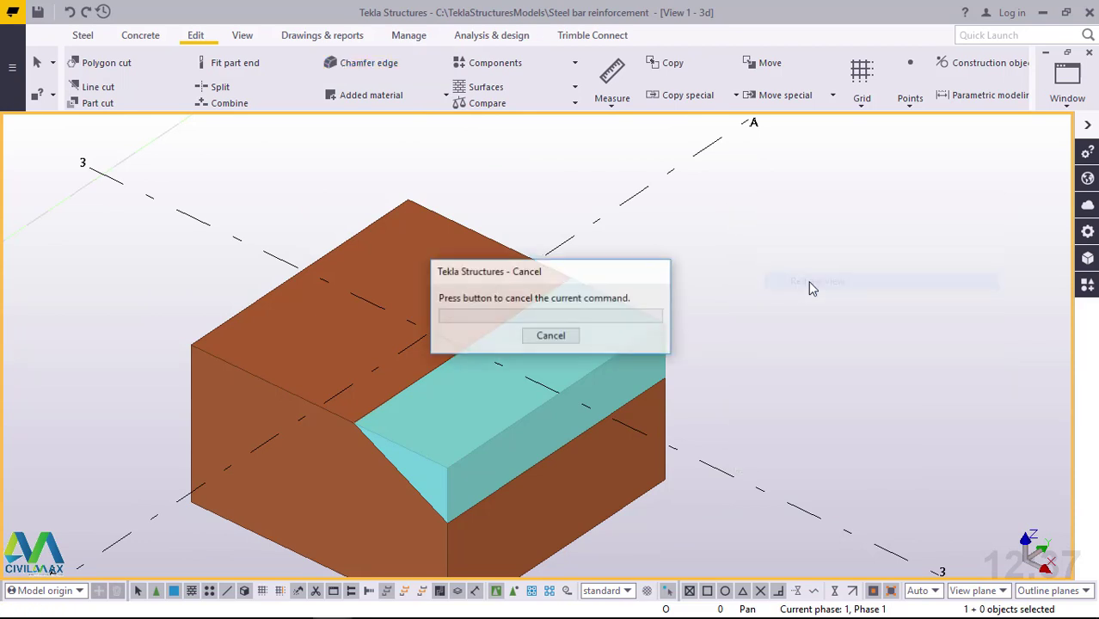
{"action": "scroll", "coordinate": [221, 356], "scroll_direction": "up", "scroll_amount": 5}
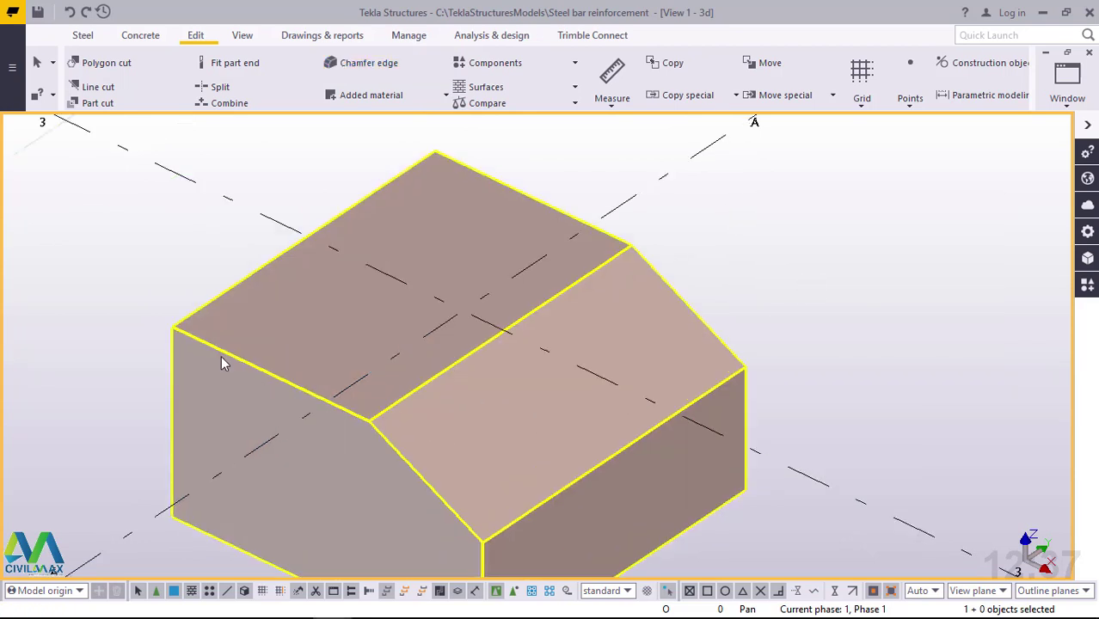
{"action": "scroll", "coordinate": [342, 324], "scroll_direction": "down", "scroll_amount": 1}
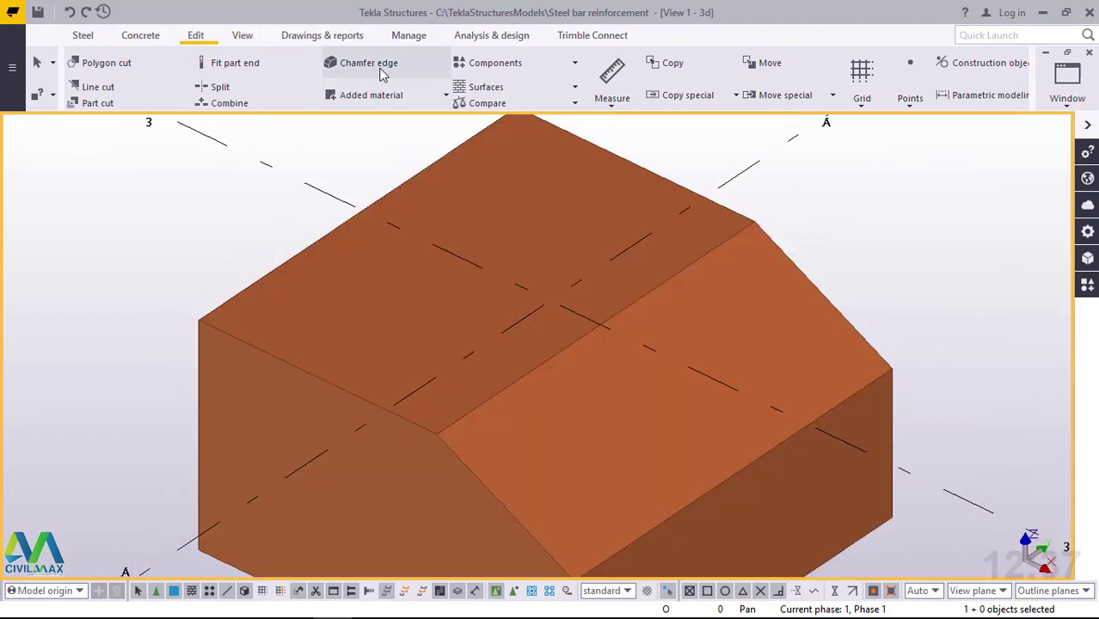
Chamfer the footing's near top edge crossed by grid line A, from its unchamfered corner to the start of the first chamfer.
{"action": "left_click", "coordinate": [370, 64]}
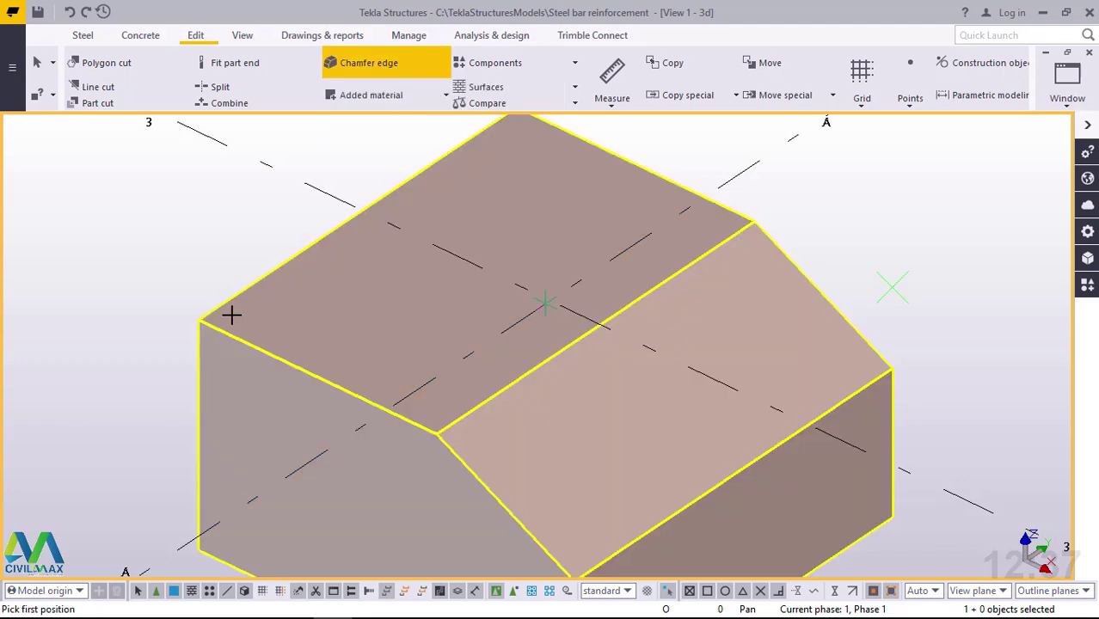
{"action": "scroll", "coordinate": [200, 314], "scroll_direction": "up", "scroll_amount": 6}
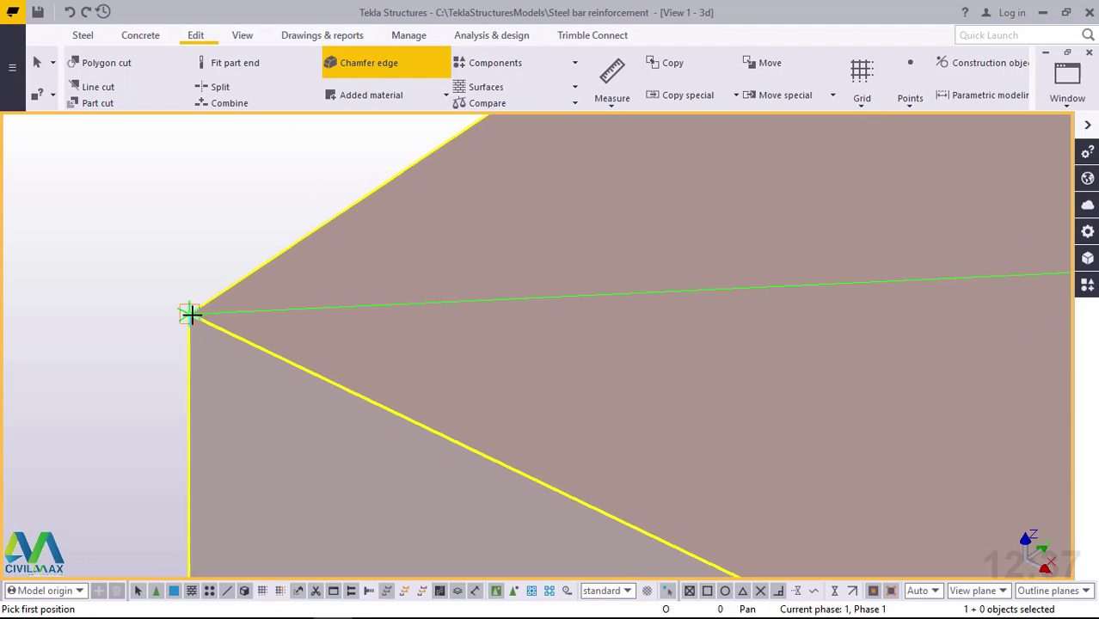
{"action": "left_click", "coordinate": [190, 314]}
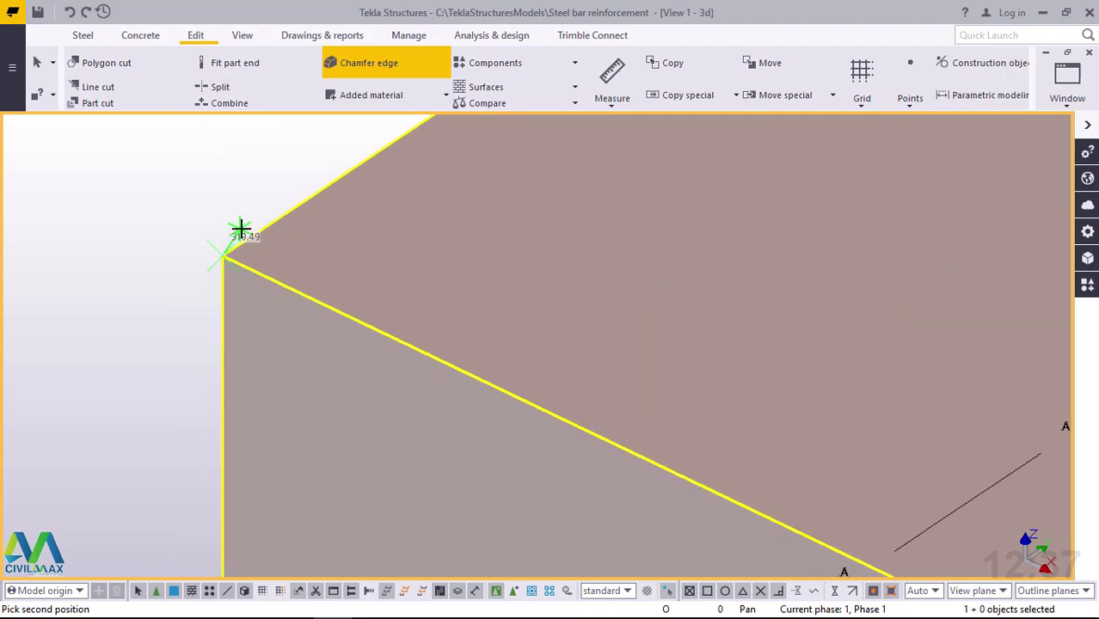
{"action": "scroll", "coordinate": [733, 473], "scroll_direction": "up", "scroll_amount": 3}
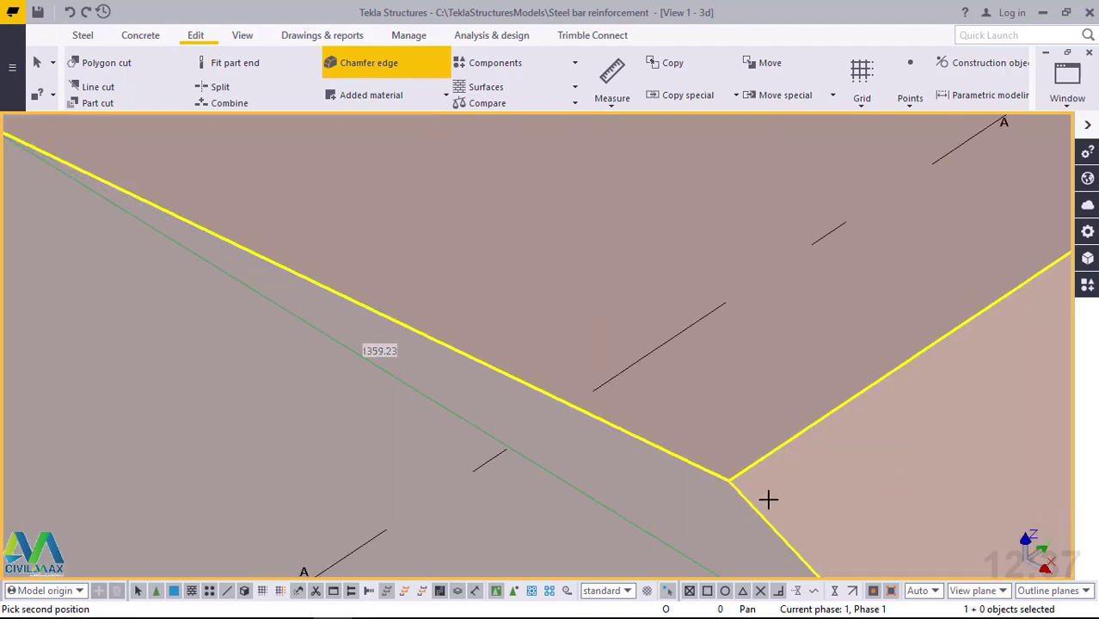
{"action": "left_click", "coordinate": [715, 461]}
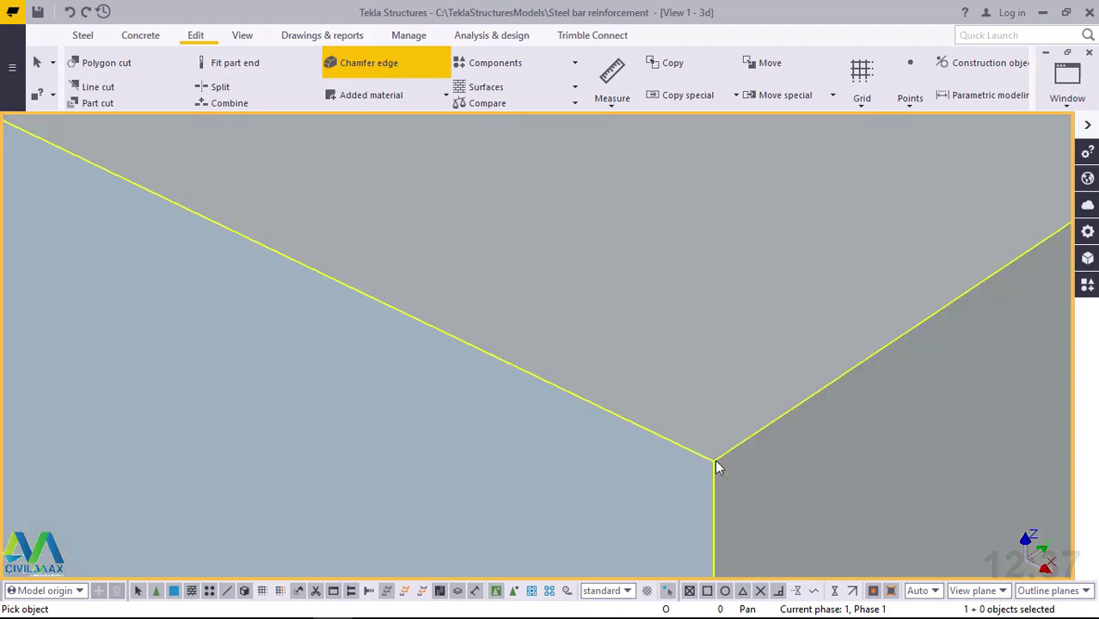
End the Chamfer edge command and redraw the view to clear the second temporary chamfer solid.
{"action": "scroll", "coordinate": [520, 457], "scroll_direction": "down", "scroll_amount": 3}
{"action": "scroll", "coordinate": [512, 472], "scroll_direction": "down", "scroll_amount": 5}
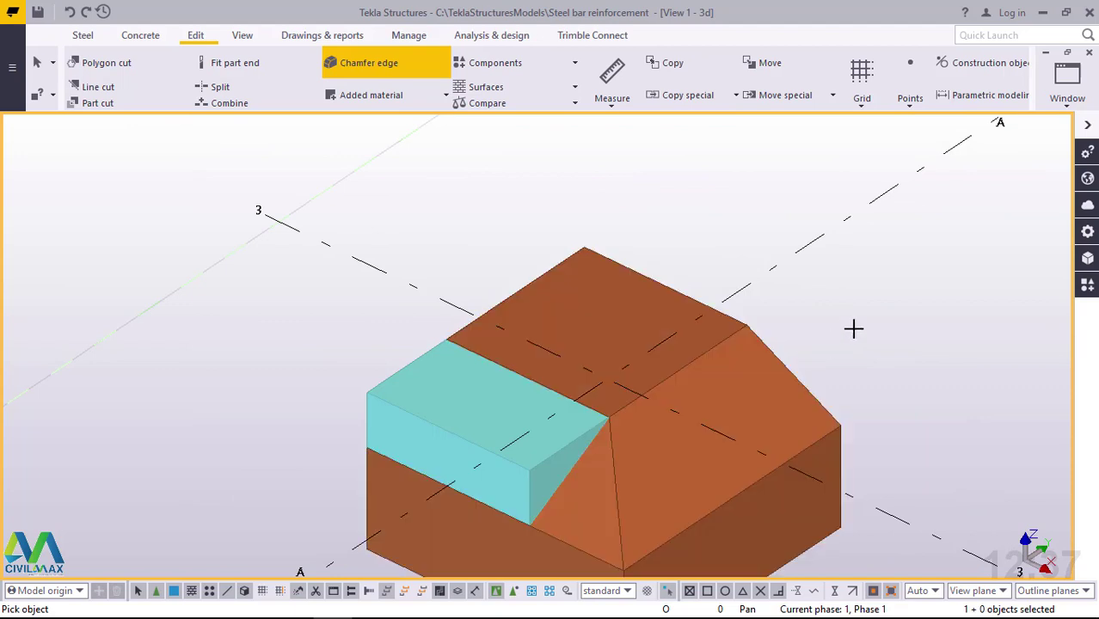
{"action": "right_click", "coordinate": [862, 252]}
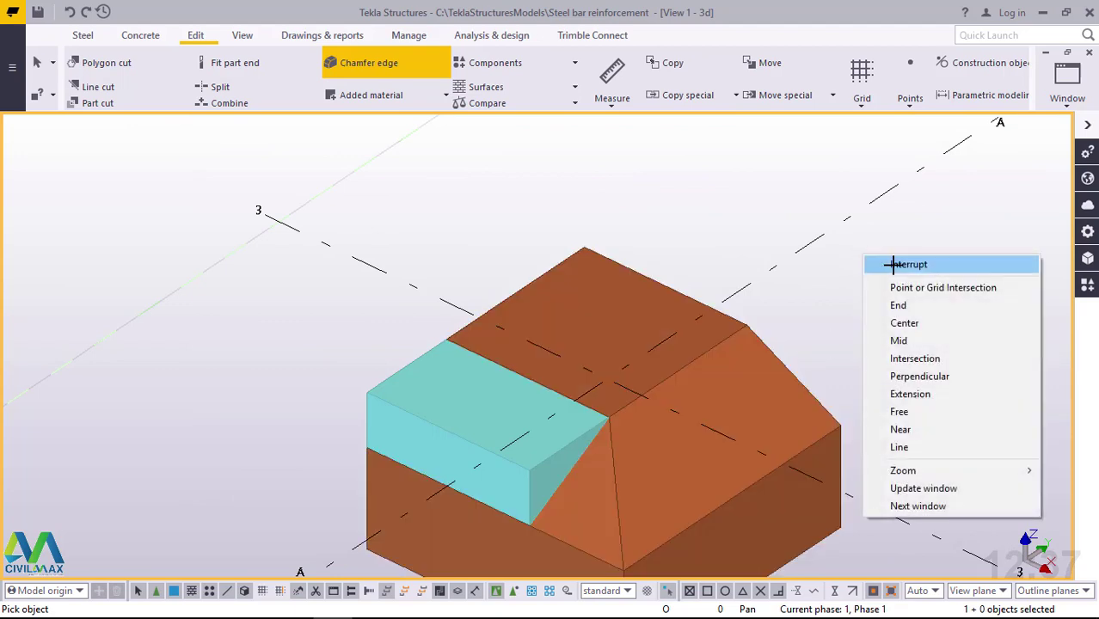
{"action": "left_click", "coordinate": [890, 258]}
{"action": "right_click", "coordinate": [891, 256]}
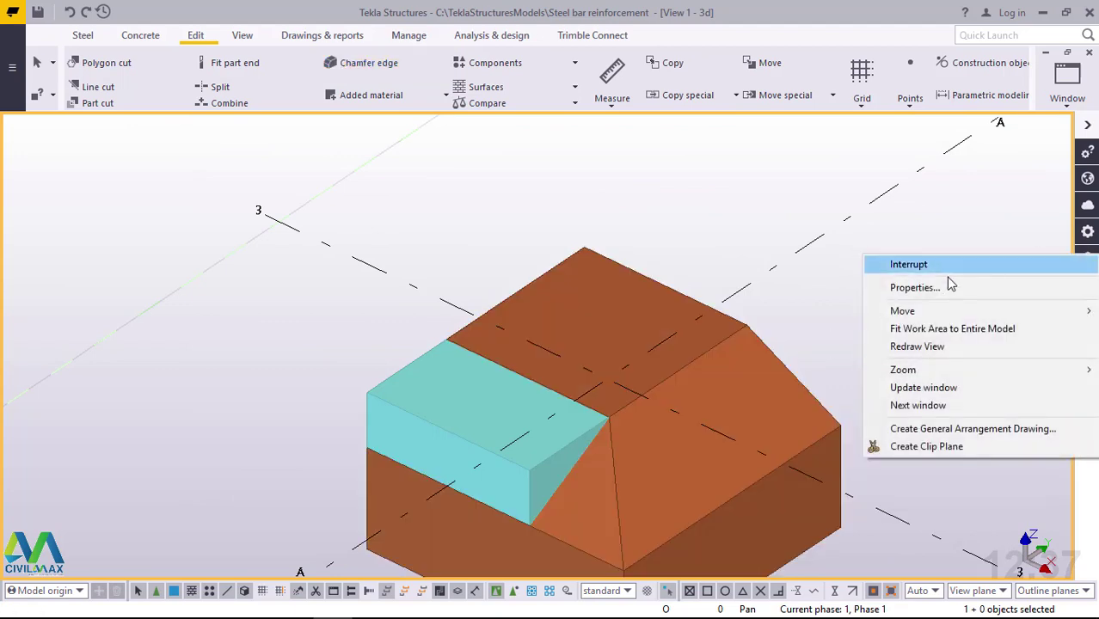
{"action": "left_click", "coordinate": [921, 347]}
{"action": "scroll", "coordinate": [518, 319], "scroll_direction": "up", "scroll_amount": 2}
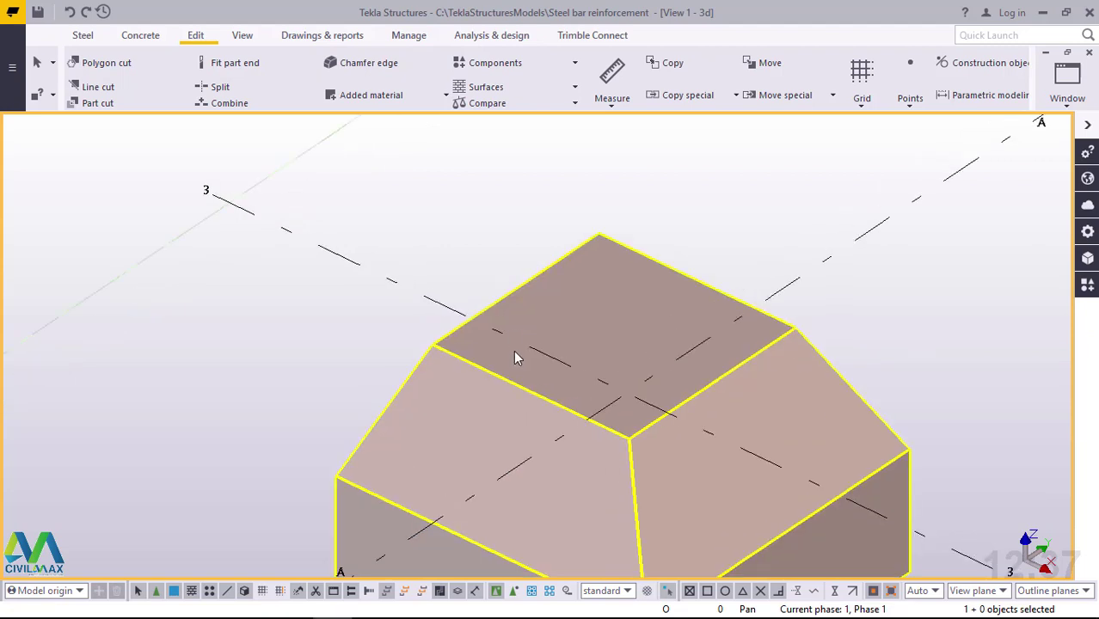
Chamfer the opposite top edge crossed by grid line 3, from its unchamfered corner to the start of the adjacent chamfer.
{"action": "left_click", "coordinate": [241, 36]}
{"action": "left_click", "coordinate": [583, 95]}
{"action": "left_click", "coordinate": [569, 142]}
{"action": "left_click_drag", "start_coordinate": [568, 325], "coordinate": [662, 320]}
{"action": "scroll", "coordinate": [663, 320], "scroll_direction": "up", "scroll_amount": 2}
{"action": "right_click", "coordinate": [178, 217]}
{"action": "left_click", "coordinate": [240, 228]}
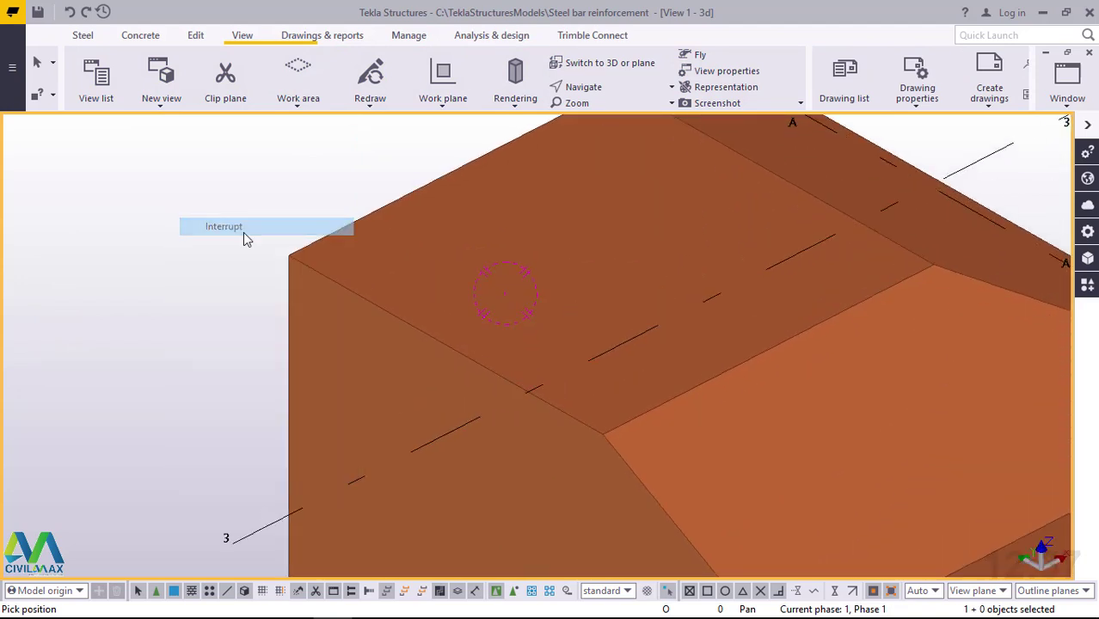
{"action": "left_click", "coordinate": [195, 36]}
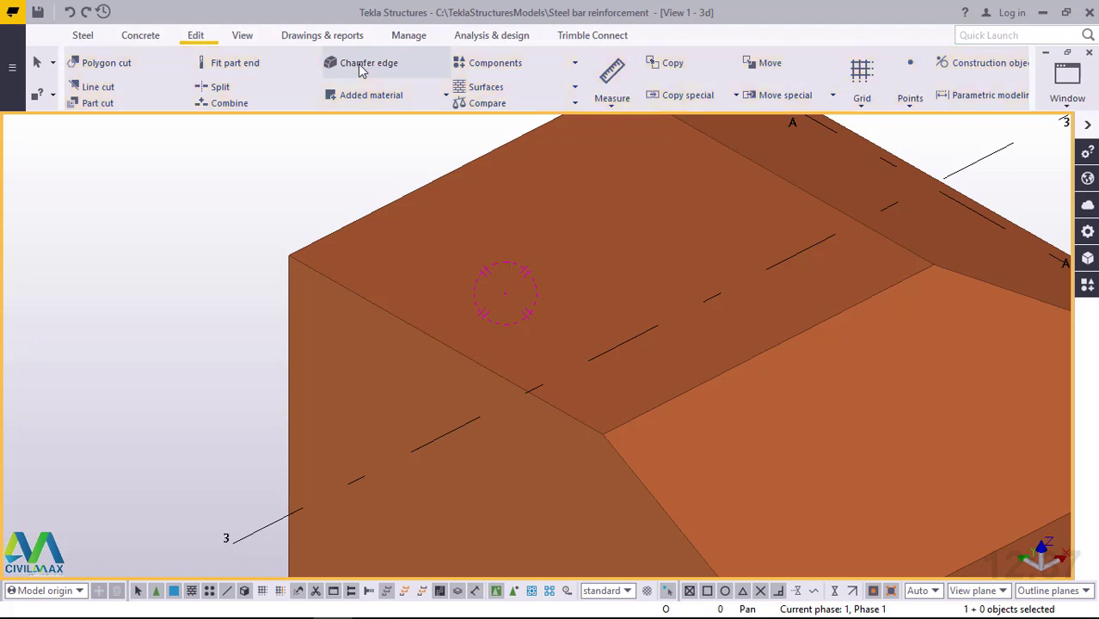
{"action": "left_click", "coordinate": [362, 68]}
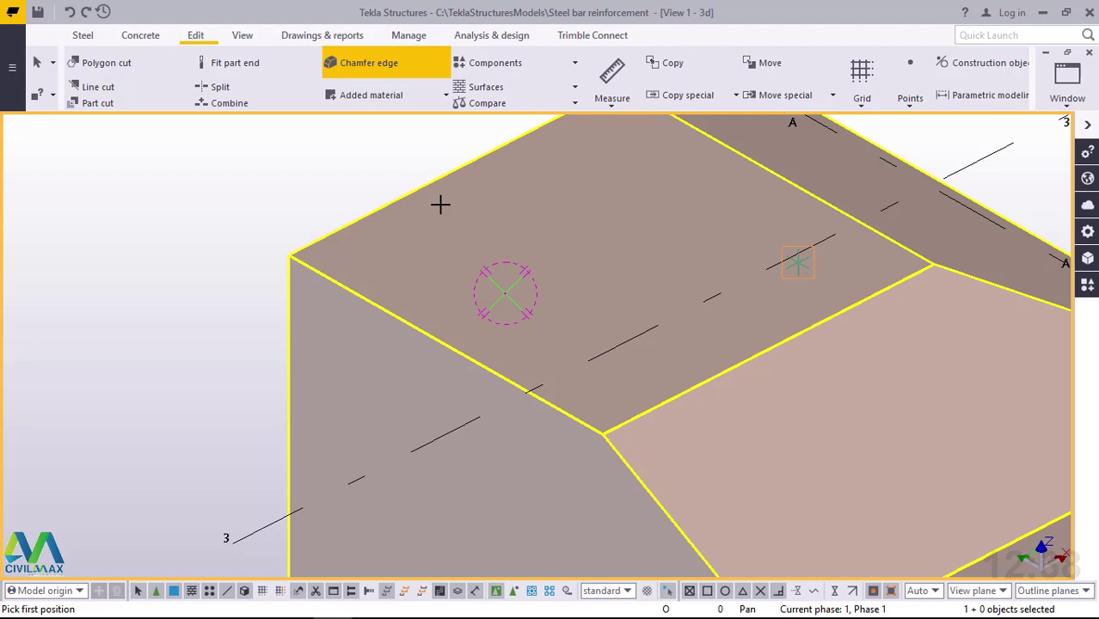
{"action": "left_click", "coordinate": [286, 255]}
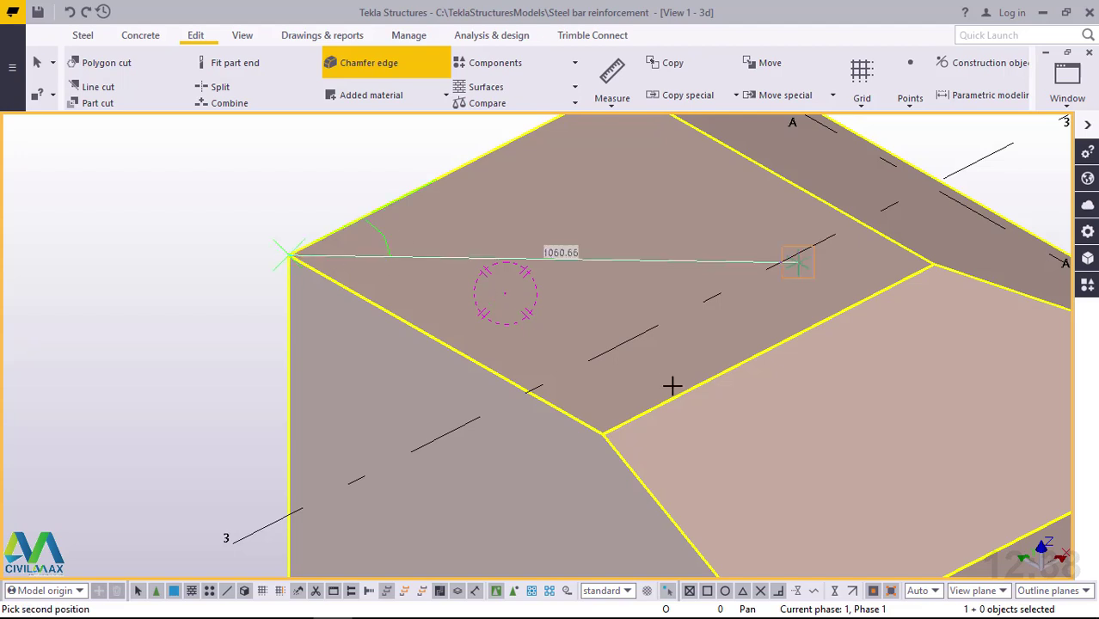
{"action": "left_click", "coordinate": [601, 434]}
{"action": "scroll", "coordinate": [437, 461], "scroll_direction": "down", "scroll_amount": 3}
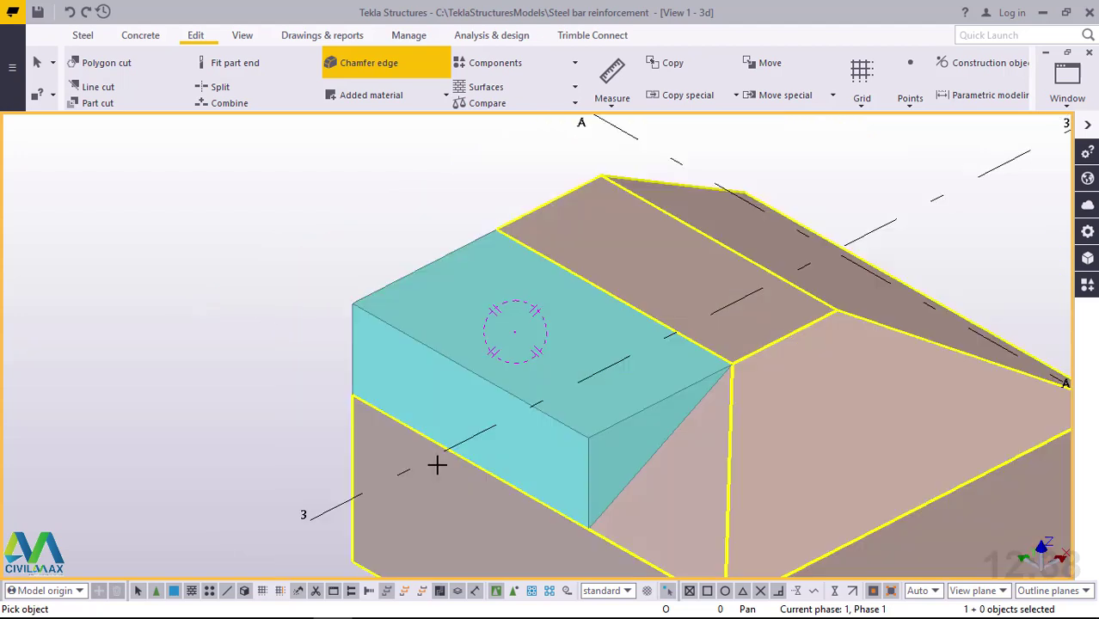
End the Chamfer edge command and redraw the view to clear the third temporary chamfer solid.
{"action": "right_click", "coordinate": [776, 176]}
{"action": "left_click", "coordinate": [810, 182]}
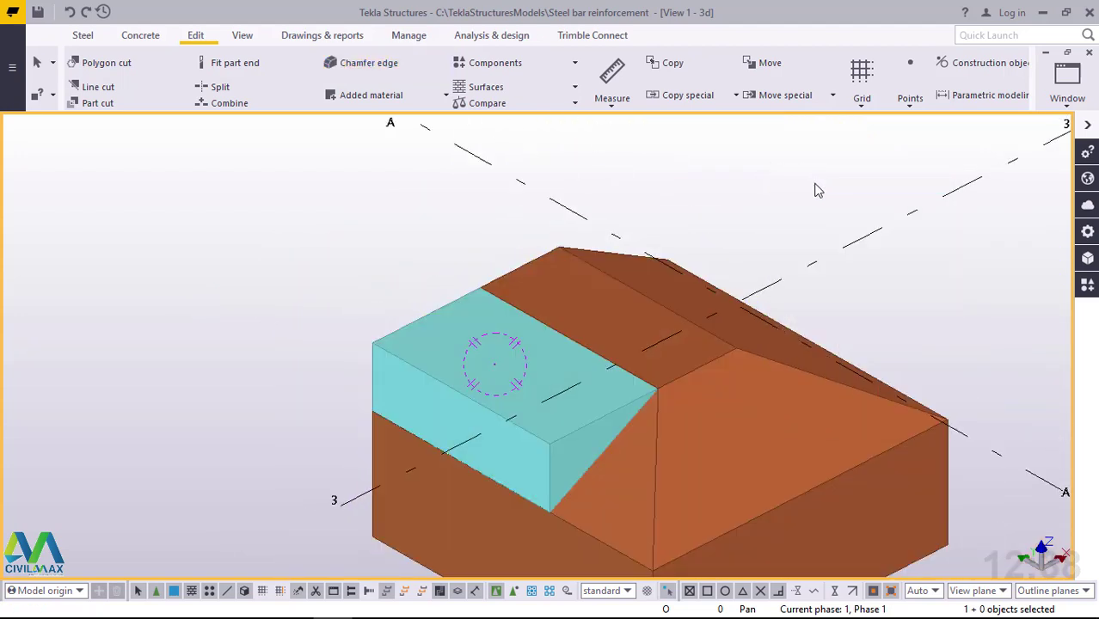
{"action": "right_click", "coordinate": [768, 189]}
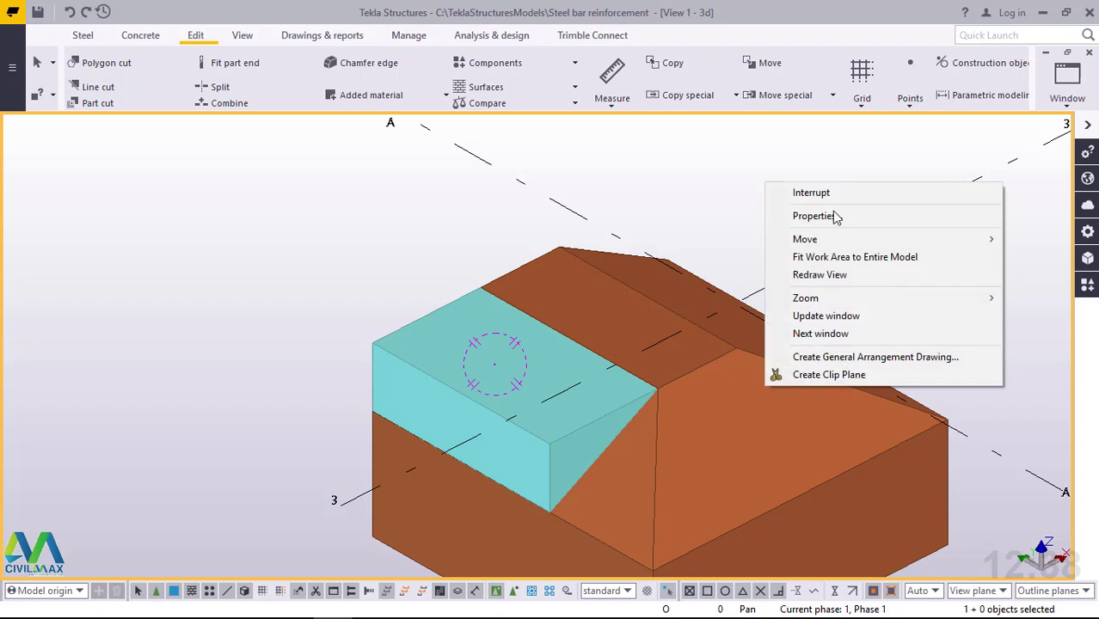
{"action": "left_click", "coordinate": [869, 276]}
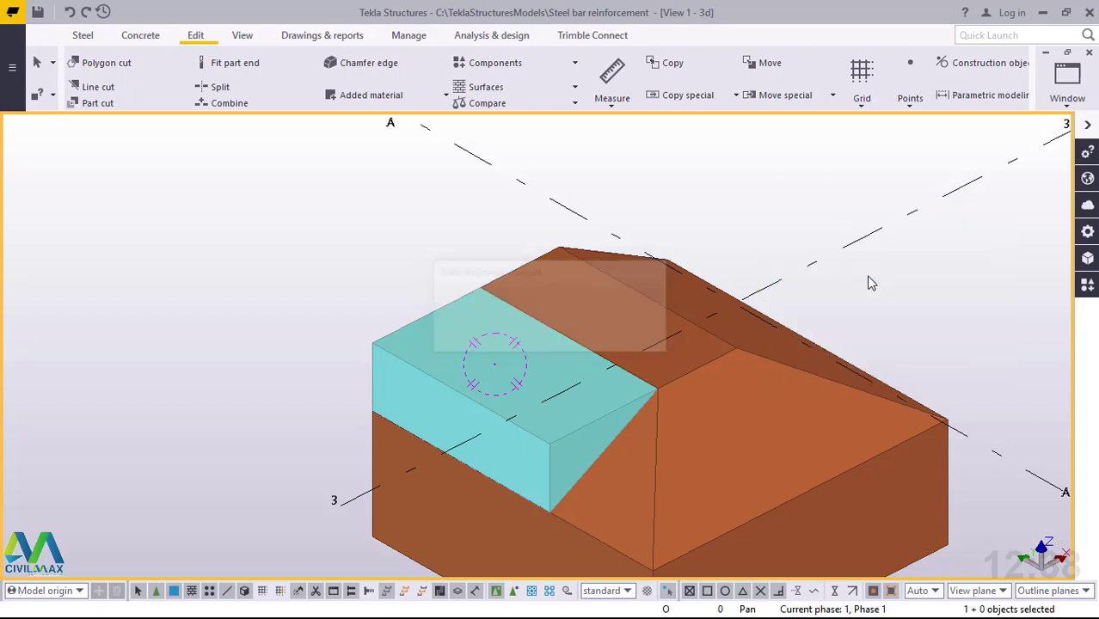
Chamfer the footing's last unchamfered top edge, from corner to corner between the two adjacent chamfers.
{"action": "left_click", "coordinate": [243, 37]}
{"action": "left_click", "coordinate": [604, 90]}
{"action": "left_click", "coordinate": [589, 111]}
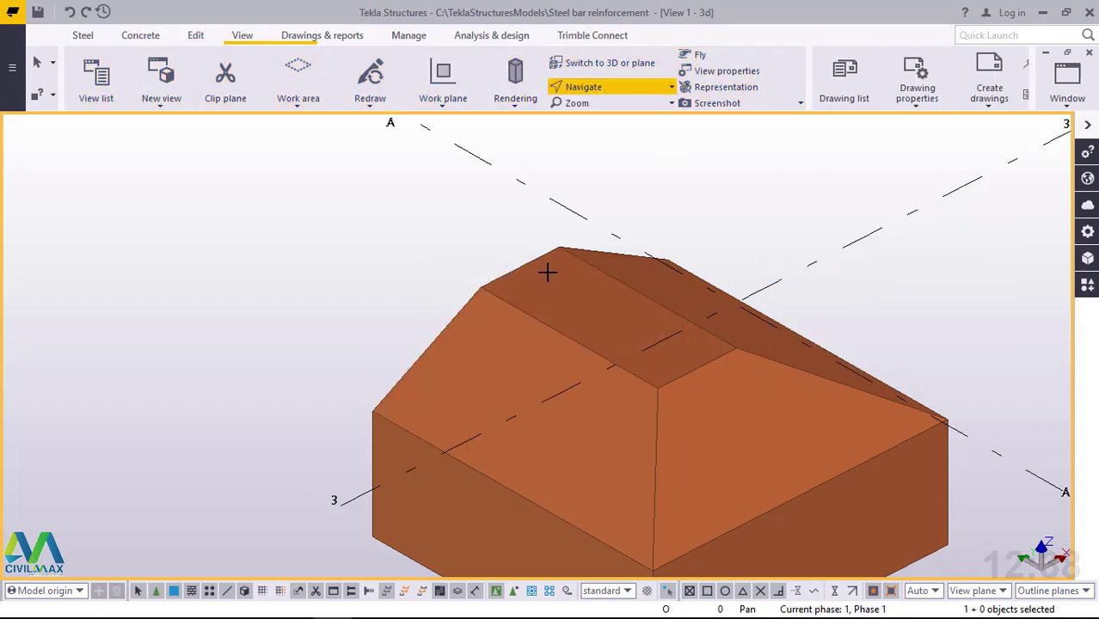
{"action": "mouse_move", "coordinate": [566, 293]}
{"action": "left_mouse_down"}
{"action": "mouse_move", "coordinate": [815, 262]}
{"action": "mouse_move", "coordinate": [822, 299]}
{"action": "mouse_move", "coordinate": [565, 277]}
{"action": "left_mouse_up"}
{"action": "scroll", "coordinate": [458, 267], "scroll_direction": "up", "scroll_amount": 5}
{"action": "scroll", "coordinate": [567, 262], "scroll_direction": "up", "scroll_amount": 4}
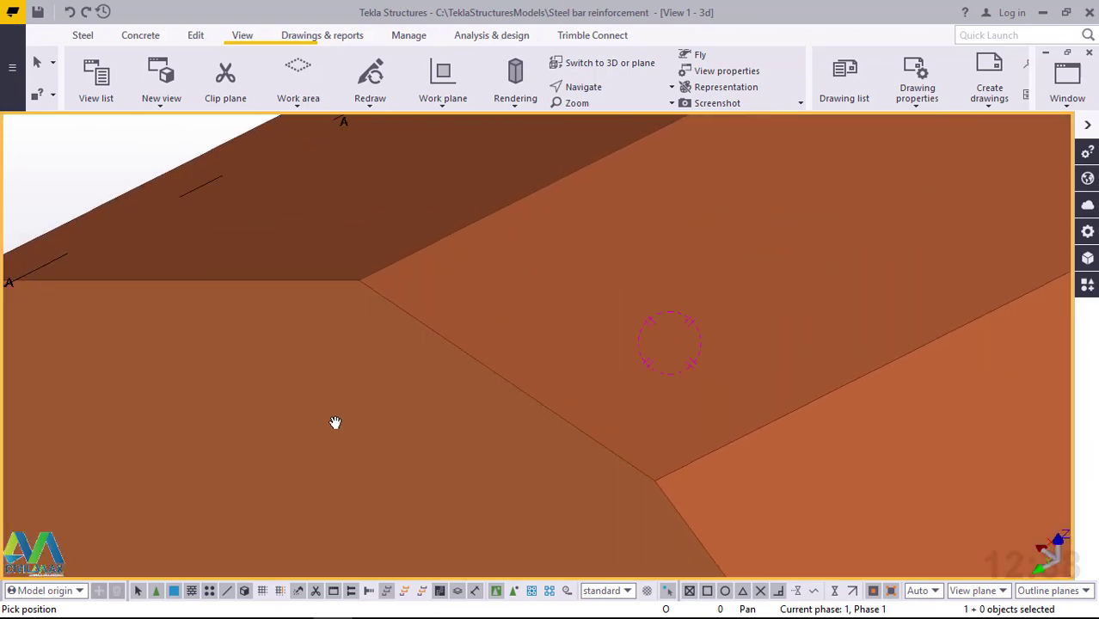
{"action": "scroll", "coordinate": [336, 422], "scroll_direction": "down", "scroll_amount": 3}
{"action": "scroll", "coordinate": [469, 361], "scroll_direction": "up", "scroll_amount": 1}
{"action": "right_click", "coordinate": [136, 165]}
{"action": "left_click", "coordinate": [156, 174]}
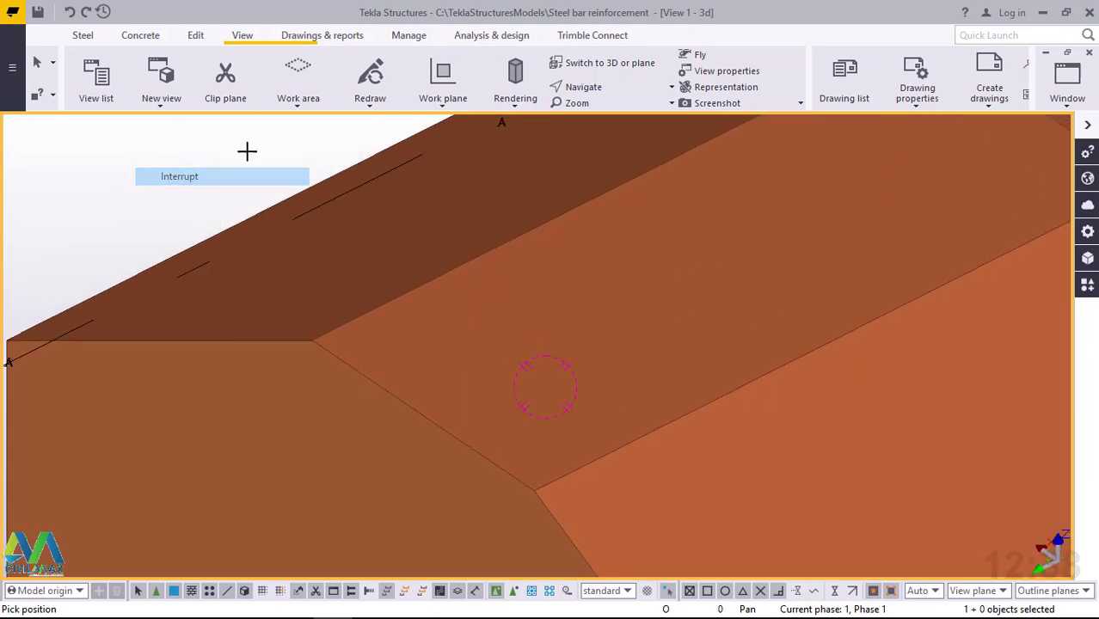
{"action": "left_click", "coordinate": [196, 36]}
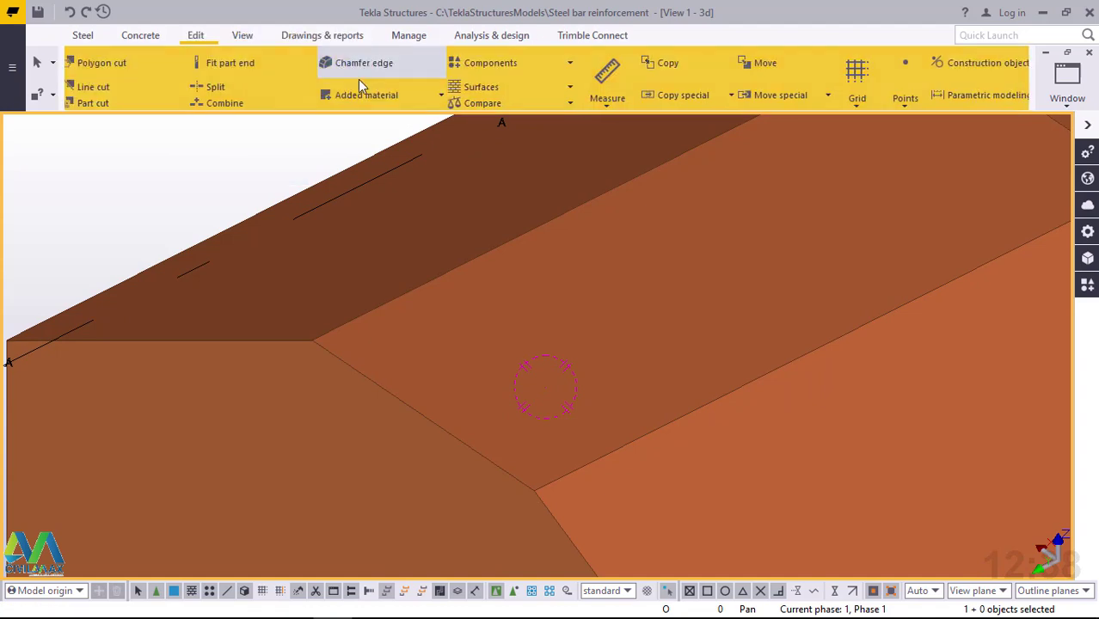
{"action": "left_click", "coordinate": [372, 64]}
{"action": "left_click", "coordinate": [588, 267]}
{"action": "scroll", "coordinate": [379, 310], "scroll_direction": "down", "scroll_amount": 2}
{"action": "scroll", "coordinate": [472, 297], "scroll_direction": "up", "scroll_amount": 2}
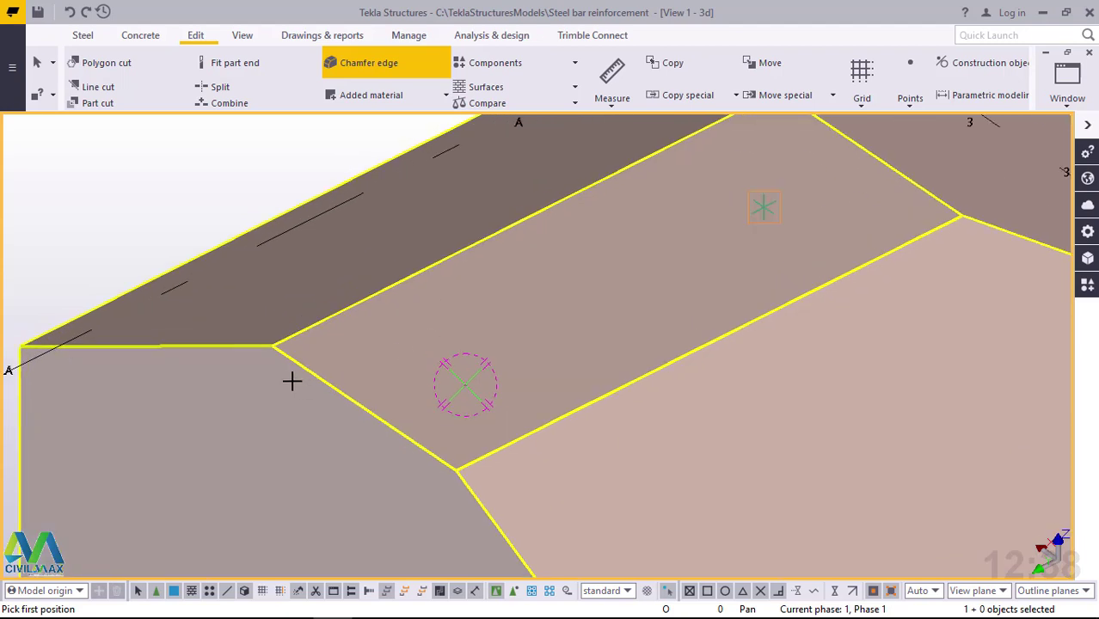
{"action": "scroll", "coordinate": [287, 361], "scroll_direction": "up", "scroll_amount": 2}
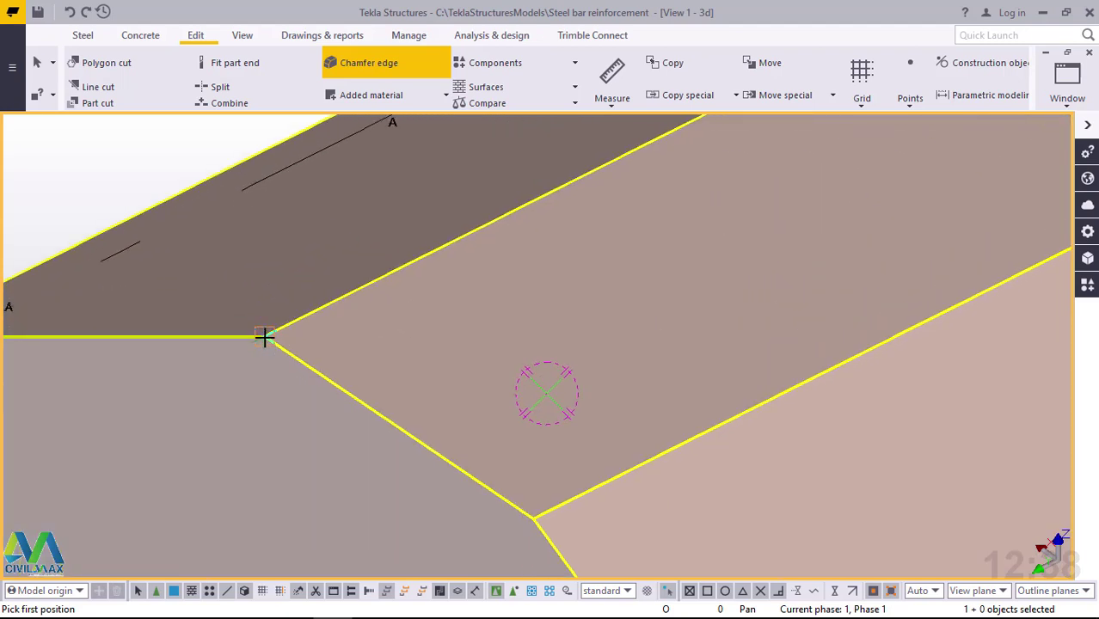
{"action": "left_click", "coordinate": [532, 517]}
{"action": "left_click", "coordinate": [533, 517]}
{"action": "scroll", "coordinate": [532, 517], "scroll_direction": "down", "scroll_amount": 3}
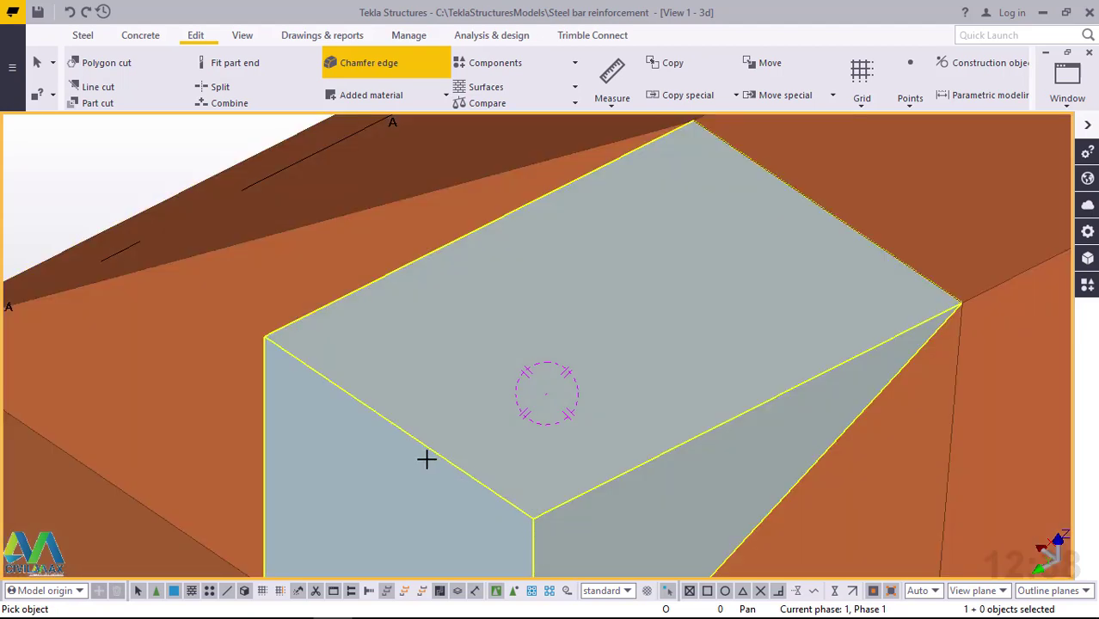
{"action": "scroll", "coordinate": [405, 440], "scroll_direction": "down", "scroll_amount": 3}
{"action": "scroll", "coordinate": [388, 426], "scroll_direction": "down", "scroll_amount": 3}
End the Chamfer edge command and redraw the view to clear the last temporary chamfer solid.
{"action": "right_click", "coordinate": [707, 277]}
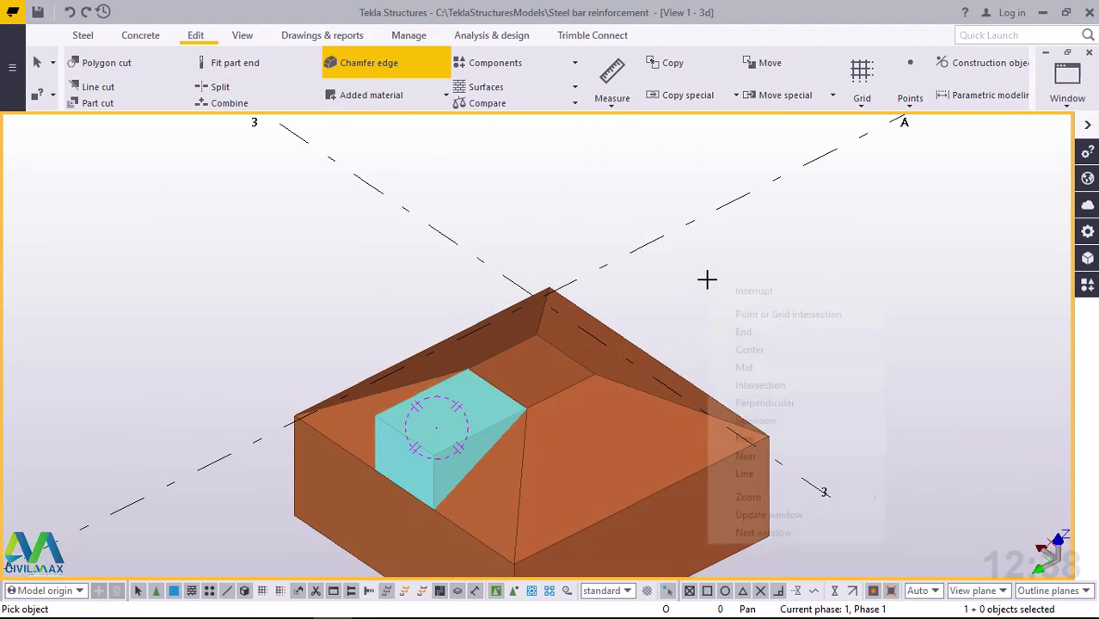
{"action": "left_click", "coordinate": [736, 288]}
{"action": "right_click", "coordinate": [736, 253]}
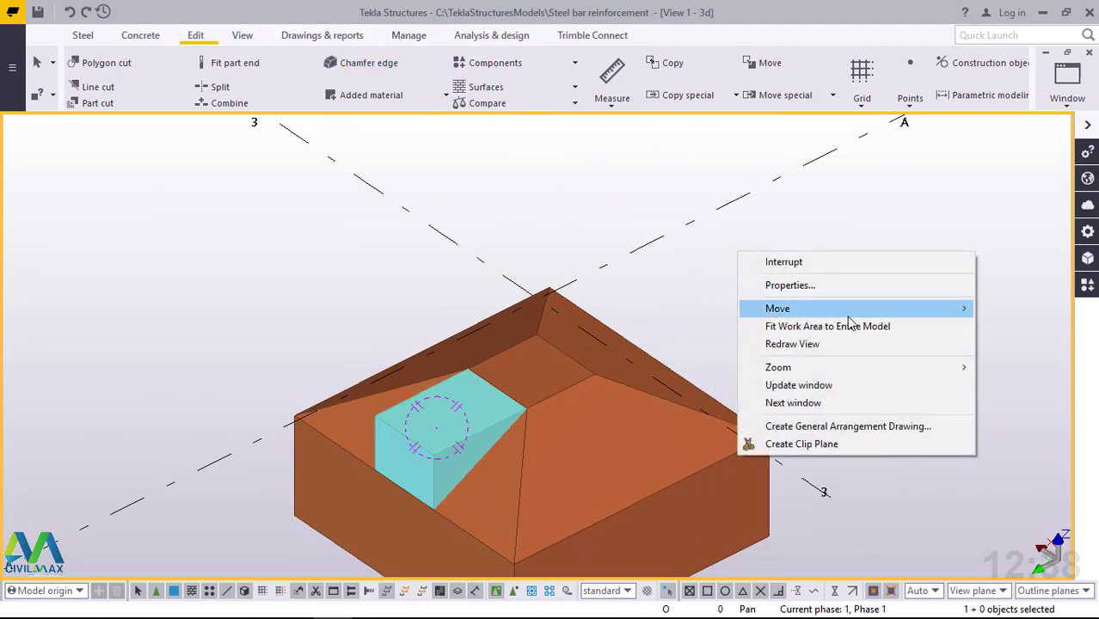
{"action": "left_click", "coordinate": [823, 346]}
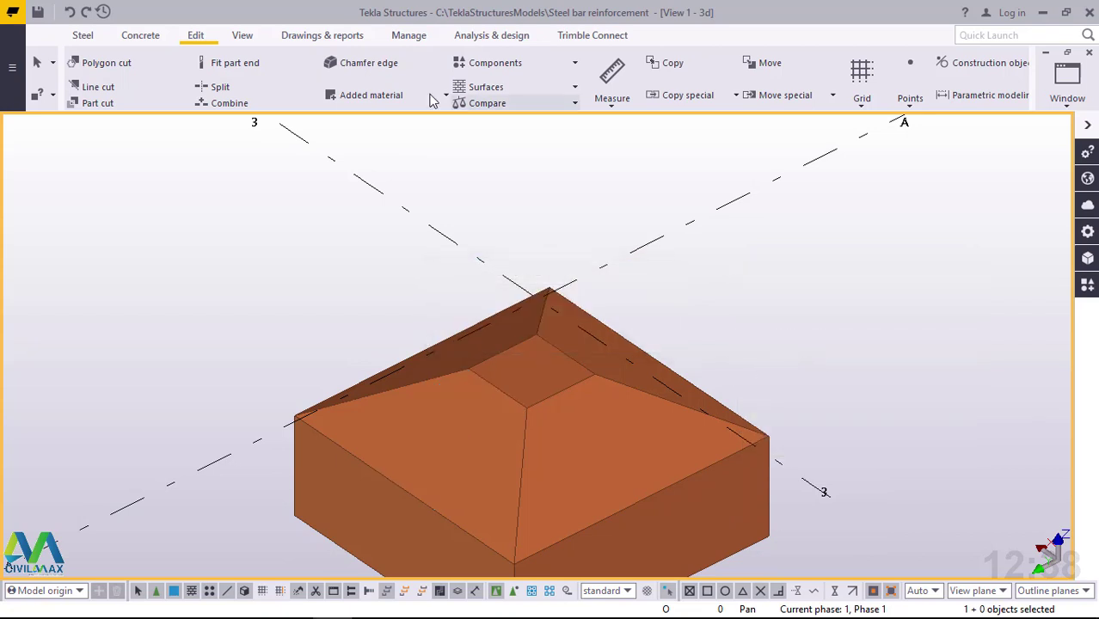
Inspect the footing's four chamfered top edges from different sides.
{"action": "left_click", "coordinate": [249, 38]}
{"action": "left_click", "coordinate": [594, 89]}
{"action": "left_click", "coordinate": [602, 113]}
{"action": "mouse_move", "coordinate": [562, 400]}
{"action": "left_mouse_down"}
{"action": "mouse_move", "coordinate": [552, 285]}
{"action": "mouse_move", "coordinate": [476, 345]}
{"action": "mouse_move", "coordinate": [822, 320]}
{"action": "mouse_move", "coordinate": [797, 307]}
{"action": "mouse_move", "coordinate": [797, 462]}
{"action": "mouse_move", "coordinate": [414, 428]}
{"action": "mouse_move", "coordinate": [468, 283]}
{"action": "mouse_move", "coordinate": [563, 397]}
{"action": "mouse_move", "coordinate": [625, 351]}
{"action": "mouse_move", "coordinate": [507, 340]}
{"action": "mouse_move", "coordinate": [506, 363]}
{"action": "mouse_move", "coordinate": [531, 389]}
{"action": "mouse_move", "coordinate": [550, 307]}
{"action": "mouse_move", "coordinate": [559, 394]}
{"action": "mouse_move", "coordinate": [621, 299]}
{"action": "mouse_move", "coordinate": [470, 260]}
{"action": "mouse_move", "coordinate": [359, 276]}
{"action": "mouse_move", "coordinate": [544, 437]}
{"action": "mouse_move", "coordinate": [544, 484]}
{"action": "mouse_move", "coordinate": [414, 304]}
{"action": "mouse_move", "coordinate": [574, 393]}
{"action": "mouse_move", "coordinate": [569, 401]}
{"action": "left_mouse_up"}
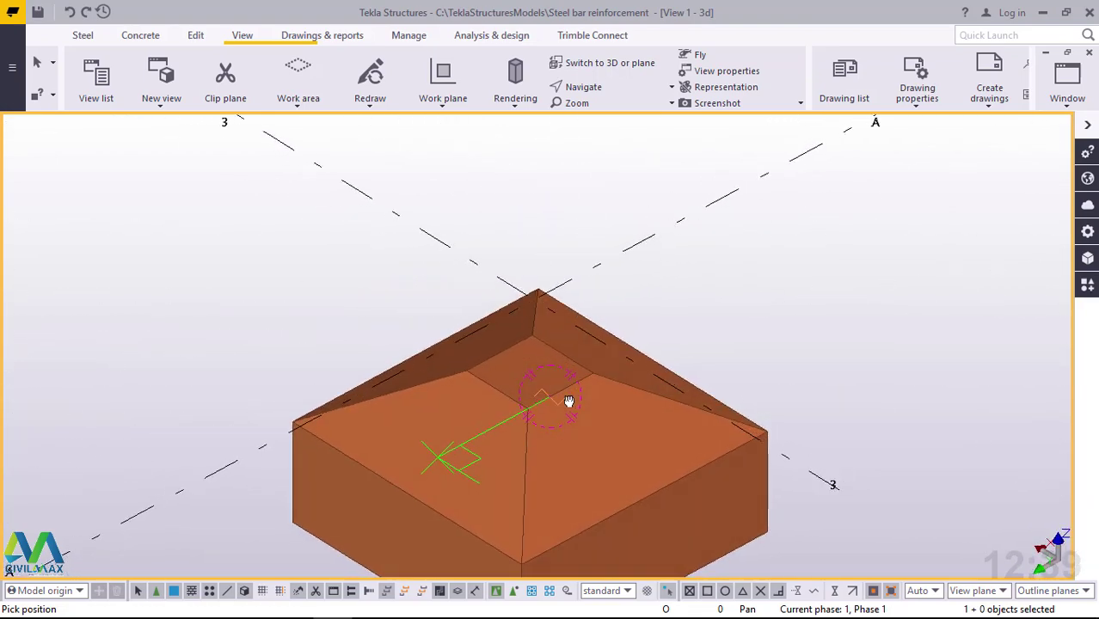
{"action": "right_click", "coordinate": [685, 308]}
{"action": "left_click", "coordinate": [765, 319]}
{"action": "scroll", "coordinate": [670, 357], "scroll_direction": "up", "scroll_amount": 1}
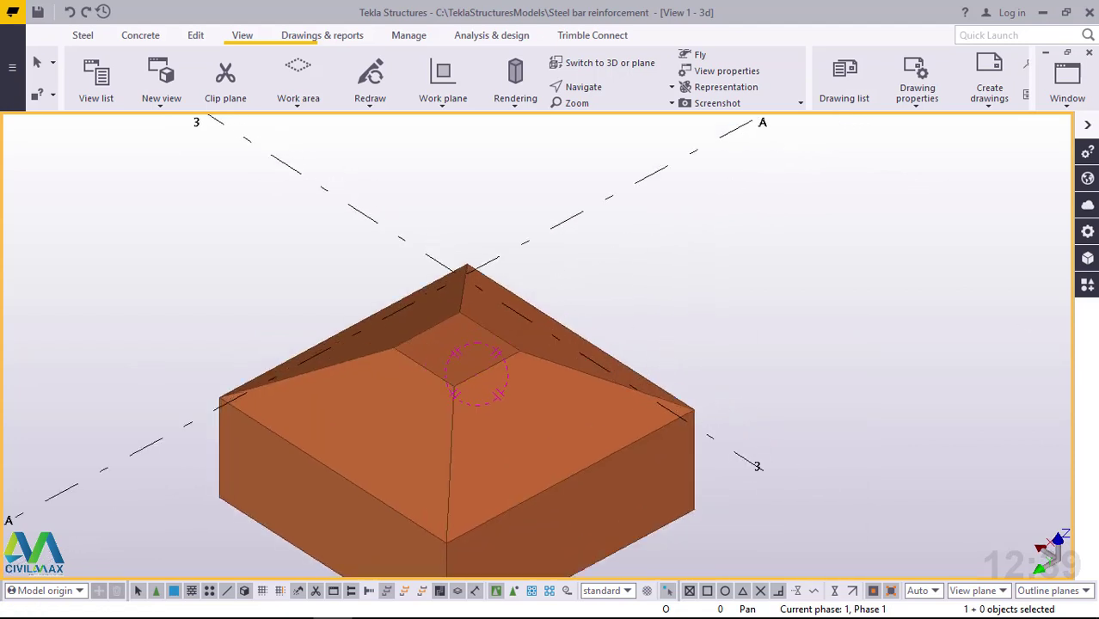
Open the Applications & components catalog and search it for "starter".
{"action": "left_click", "coordinate": [1087, 287]}
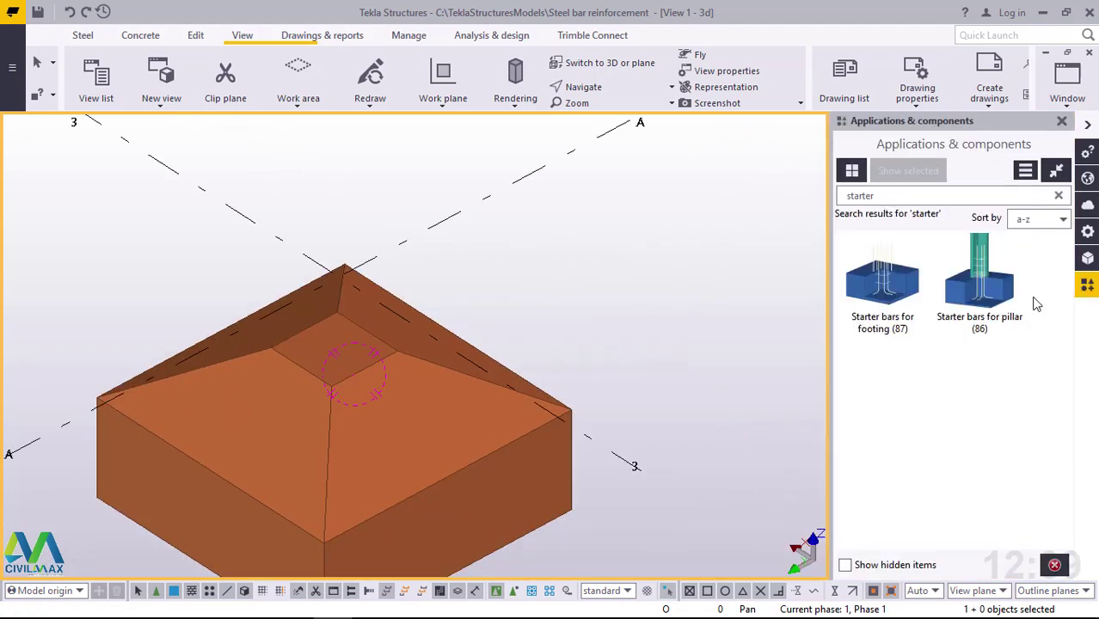
{"action": "left_click", "coordinate": [884, 194]}
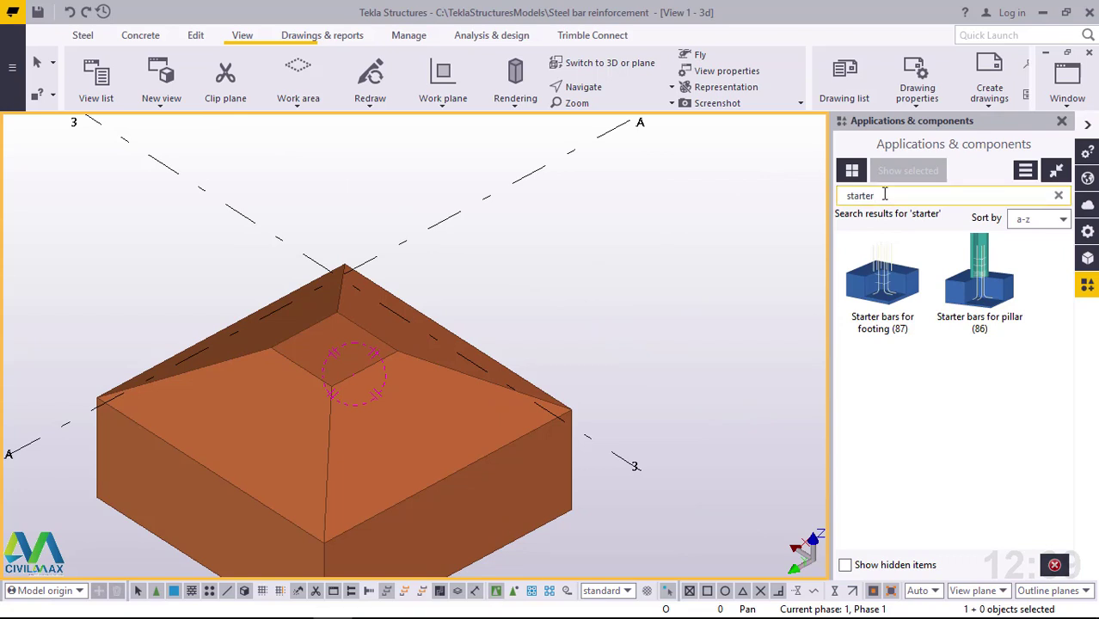
{"action": "key", "text": "BackSpace"}
{"action": "key", "text": "BackSpace"}
{"action": "key", "text": "BackSpace"}
{"action": "key", "text": "BackSpace"}
{"action": "key", "text": "BackSpace"}
{"action": "key", "text": "BackSpace"}
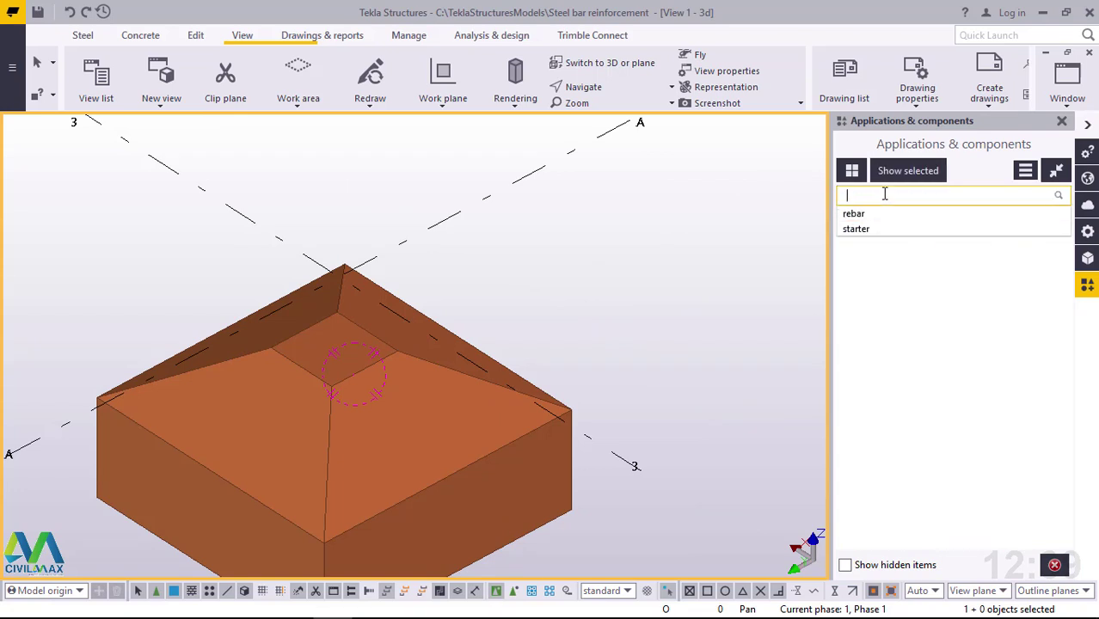
{"action": "type", "text": "s"}
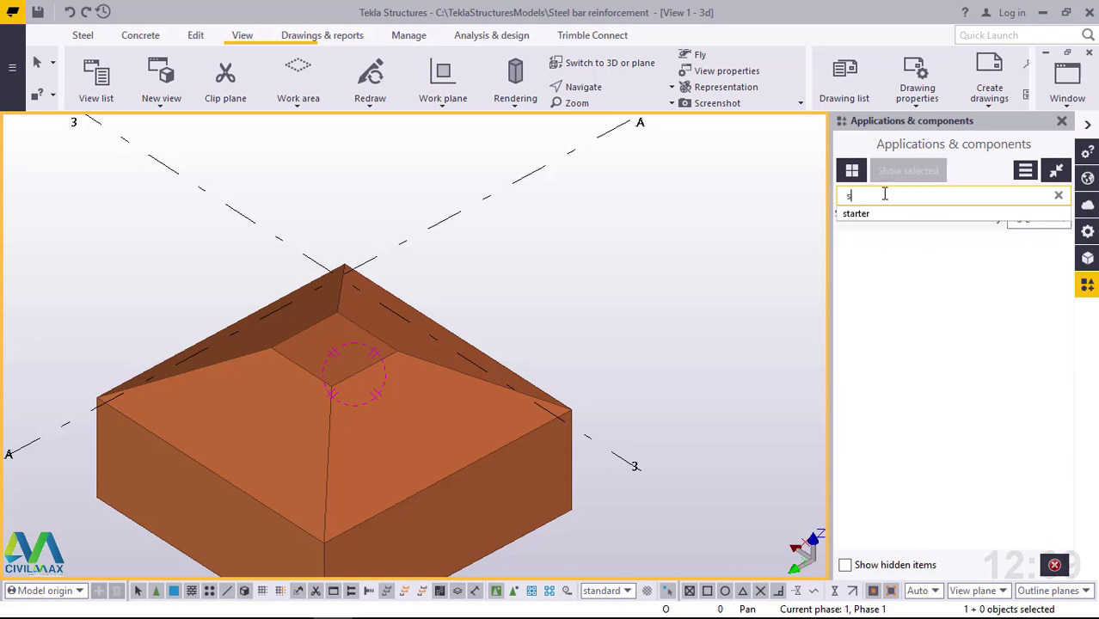
{"action": "type", "text": "tar"}
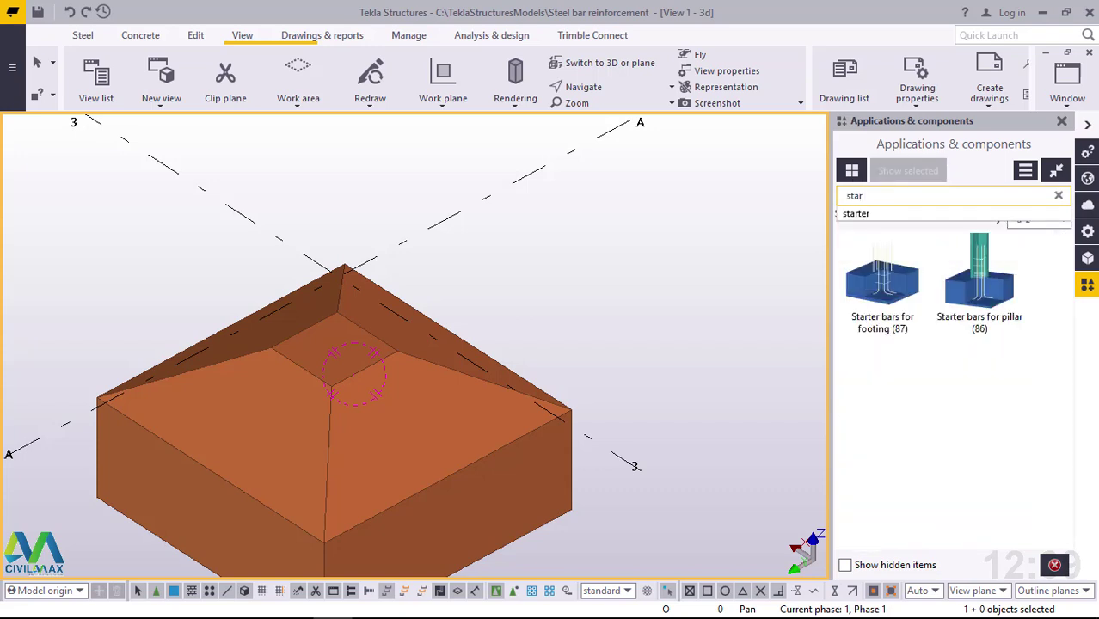
{"action": "left_click", "coordinate": [869, 213]}
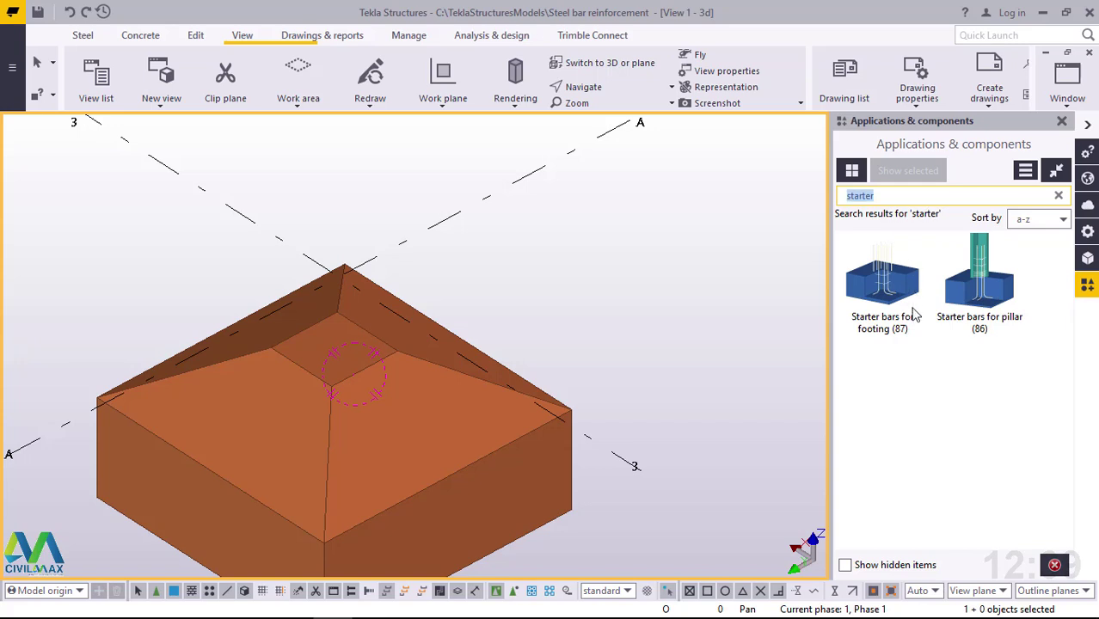
Search the components for "foo", apply Pad footing reinforcement (77) to the chamfered footing, and end the command.
{"action": "key", "text": "BackSpace"}
{"action": "type", "text": "f"}
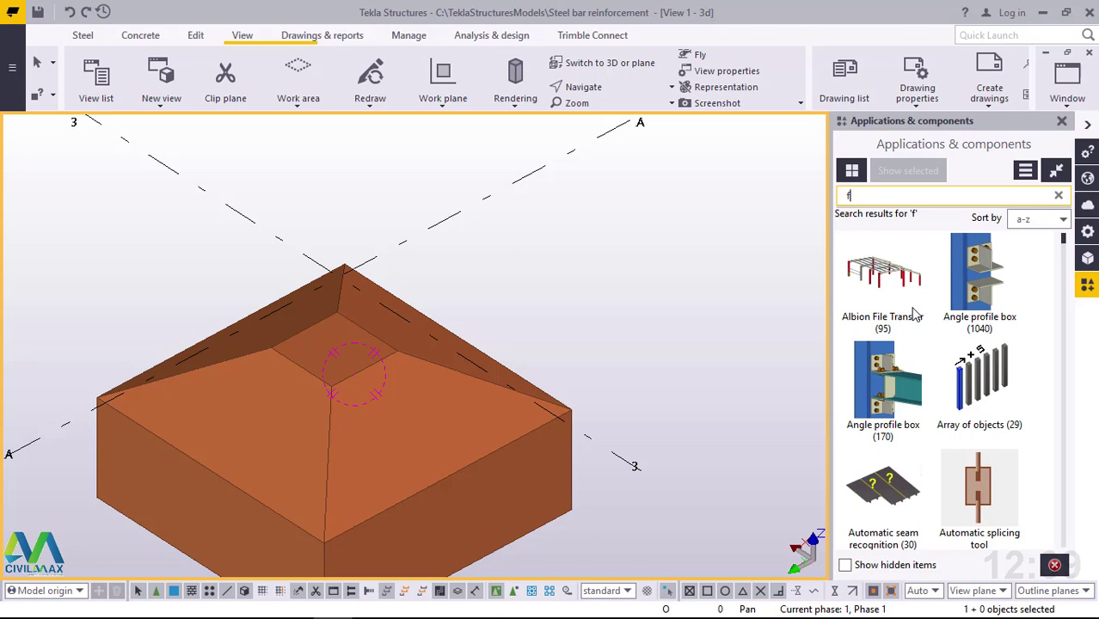
{"action": "type", "text": "oo"}
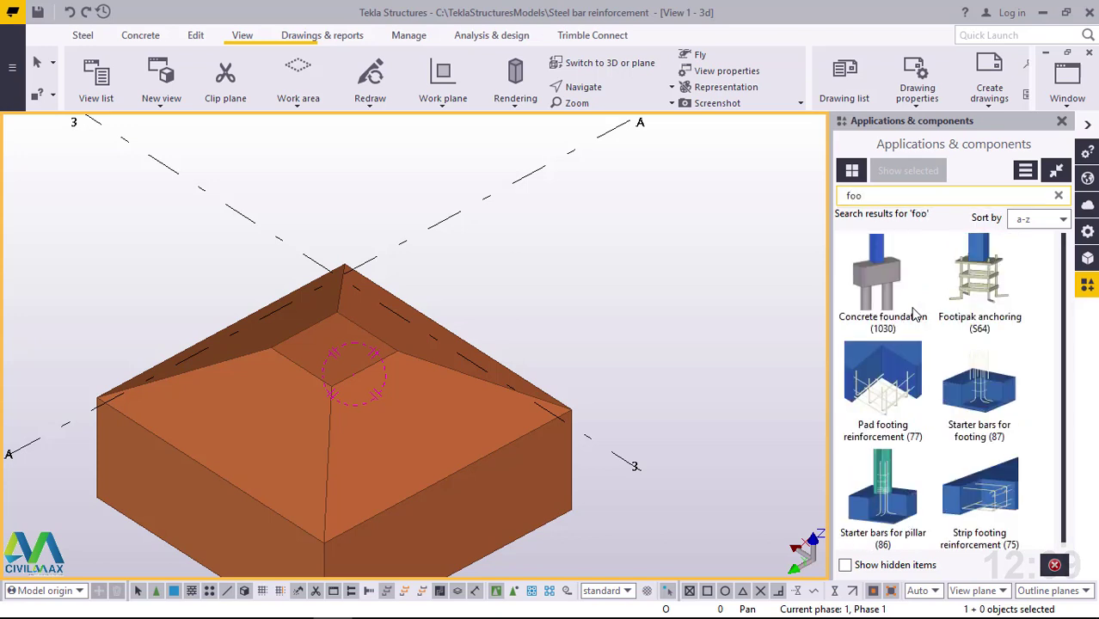
{"action": "left_click", "coordinate": [897, 408]}
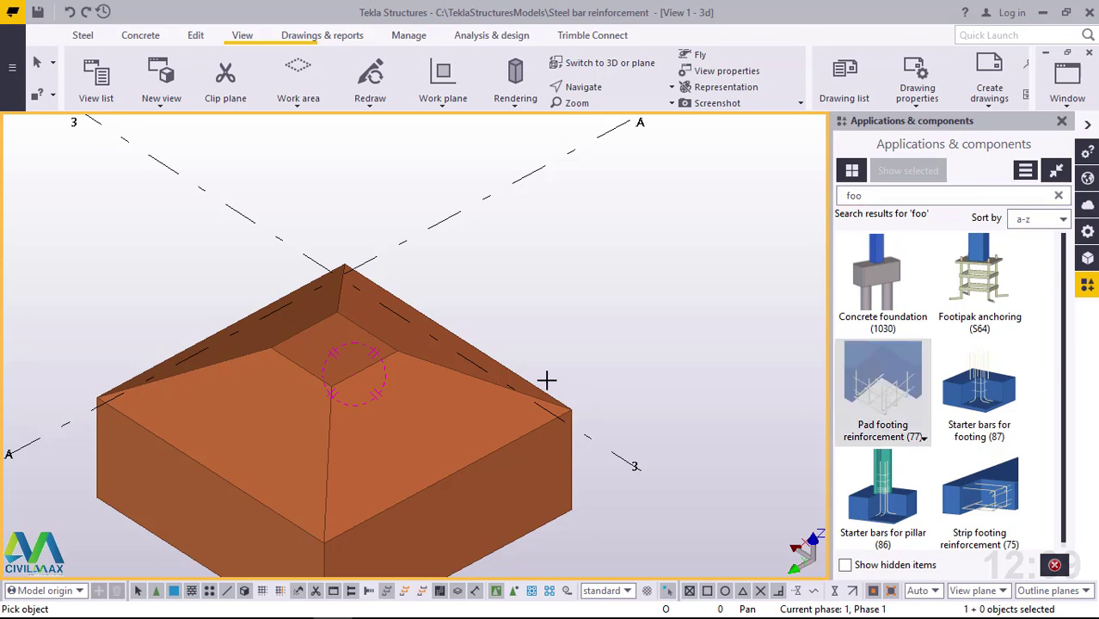
{"action": "scroll", "coordinate": [589, 334], "scroll_direction": "down", "scroll_amount": 2}
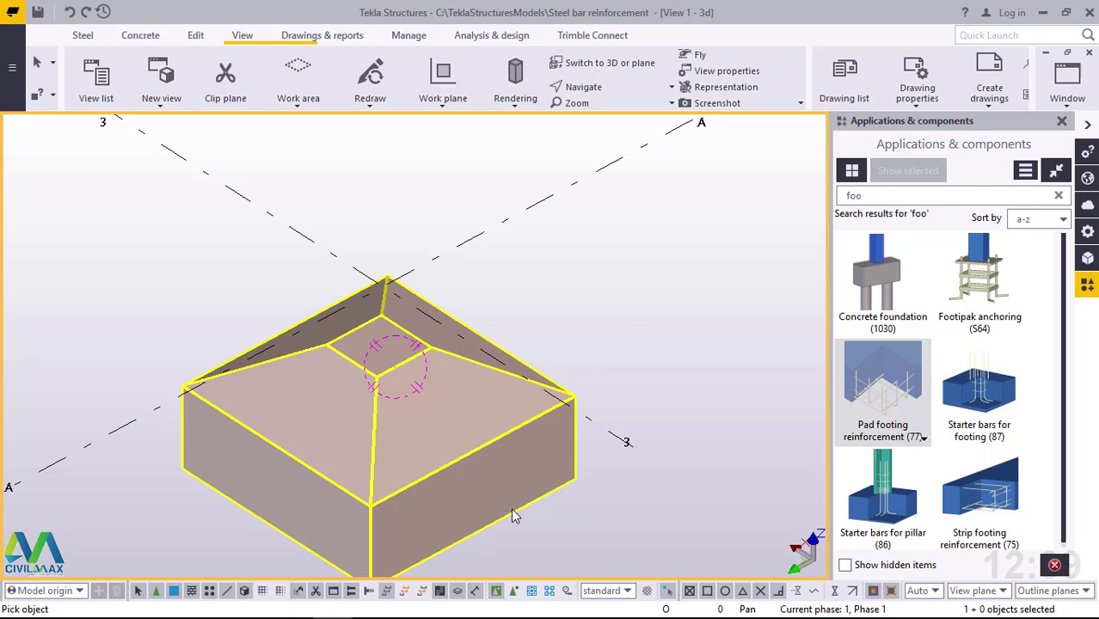
{"action": "left_click", "coordinate": [512, 515]}
{"action": "right_click", "coordinate": [577, 284]}
{"action": "left_click", "coordinate": [636, 300]}
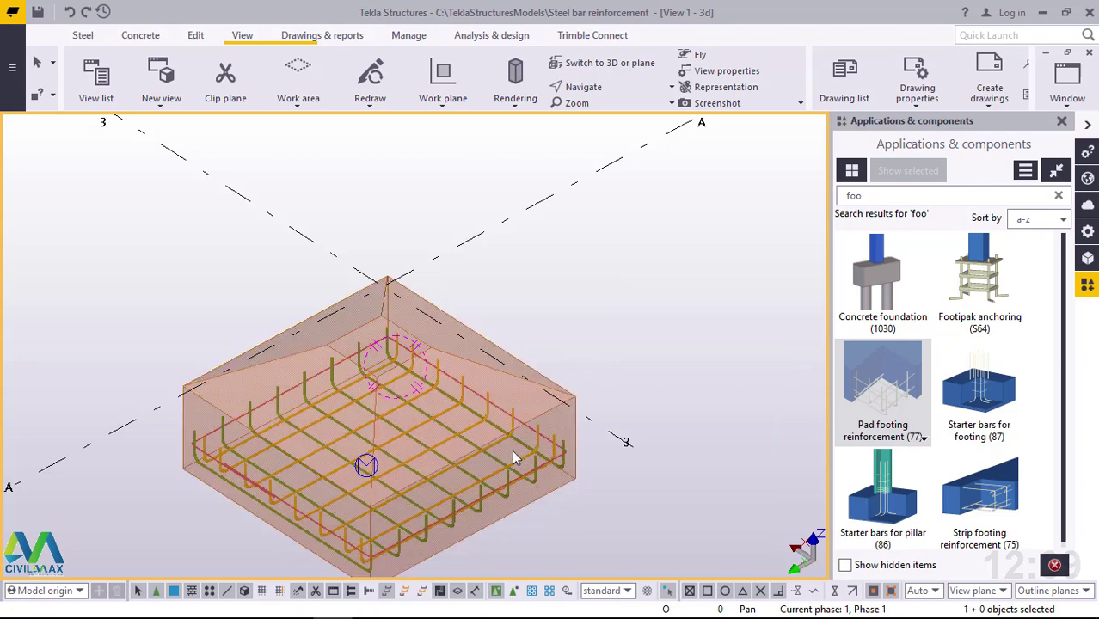
Open the component properties of the footing's Pad footing reinforcement (77).
{"action": "scroll", "coordinate": [484, 508], "scroll_direction": "up", "scroll_amount": 1}
{"action": "scroll", "coordinate": [484, 508], "scroll_direction": "up", "scroll_amount": 2}
{"action": "scroll", "coordinate": [537, 459], "scroll_direction": "down", "scroll_amount": 2}
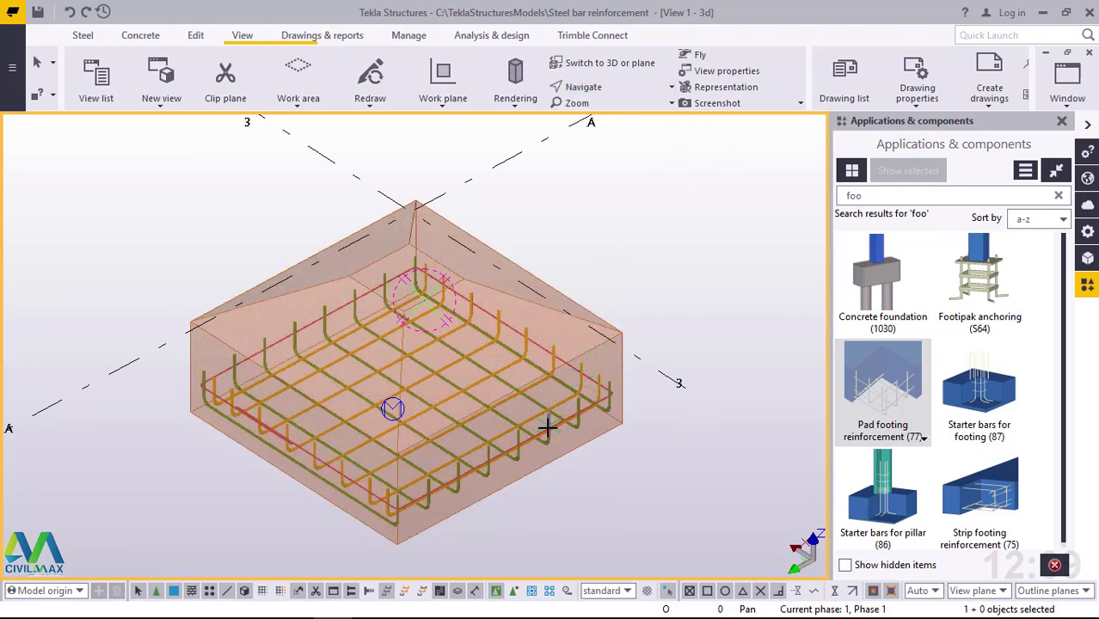
{"action": "middle_click_drag", "start_coordinate": [553, 434], "coordinate": [559, 395], "text": "ctrl"}
{"action": "scroll", "coordinate": [647, 383], "scroll_direction": "up", "scroll_amount": 6}
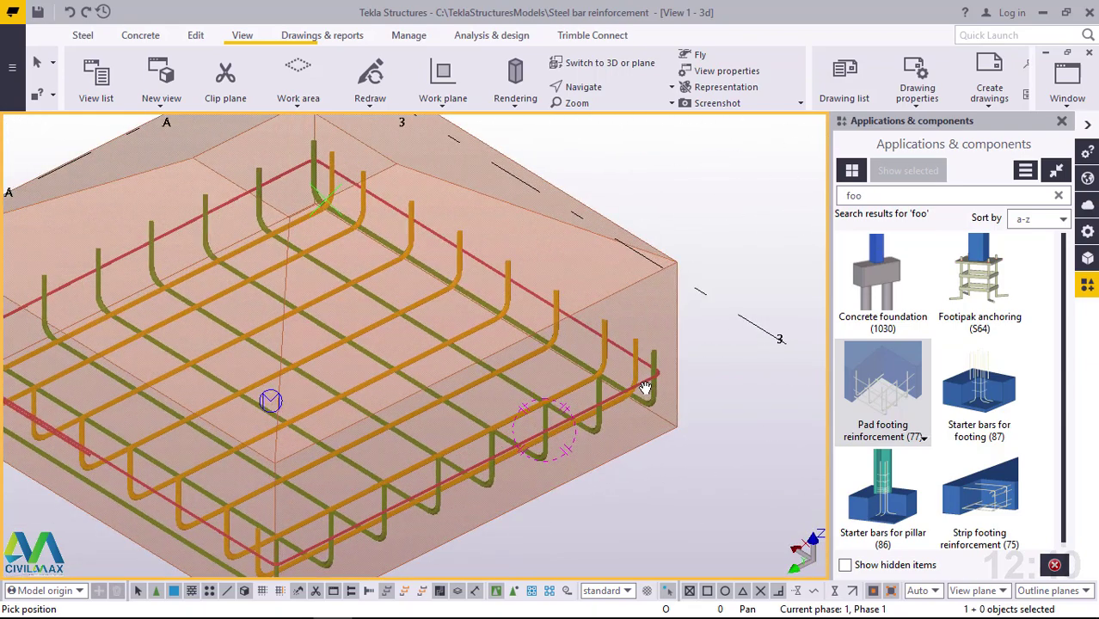
{"action": "middle_click_drag", "start_coordinate": [647, 382], "coordinate": [734, 241], "text": "ctrl"}
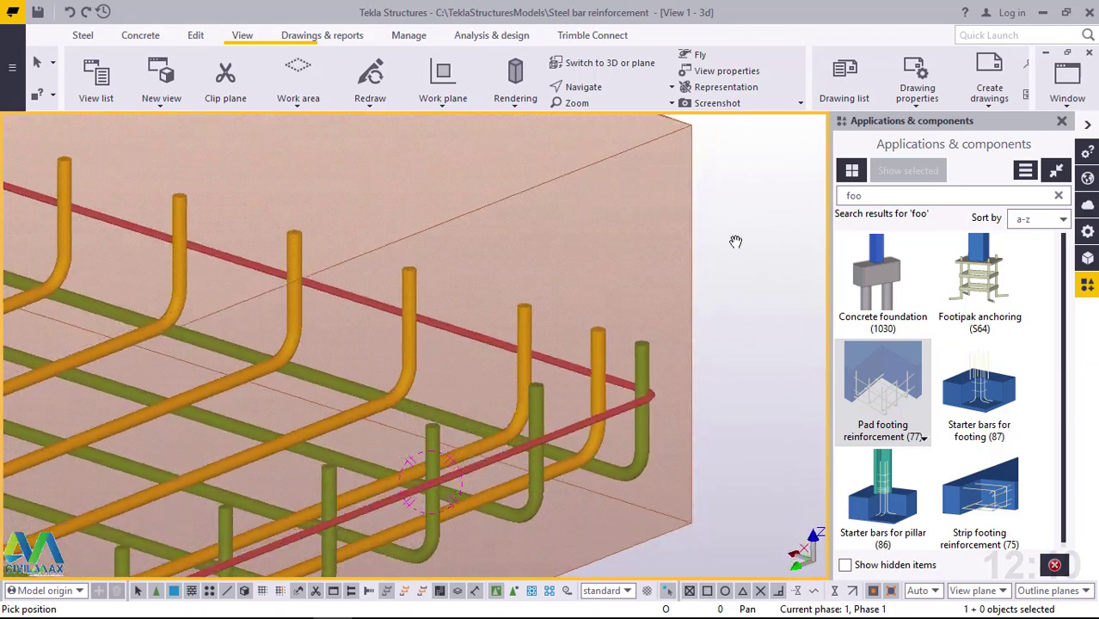
{"action": "right_click", "coordinate": [720, 199]}
{"action": "left_click", "coordinate": [765, 432]}
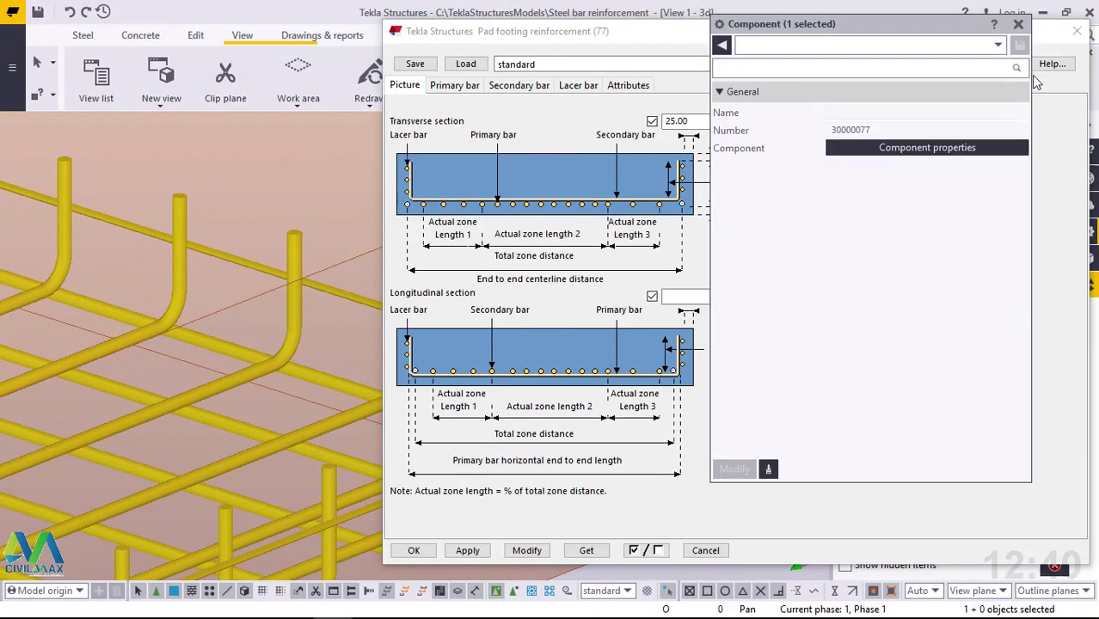
{"action": "left_click", "coordinate": [1017, 25]}
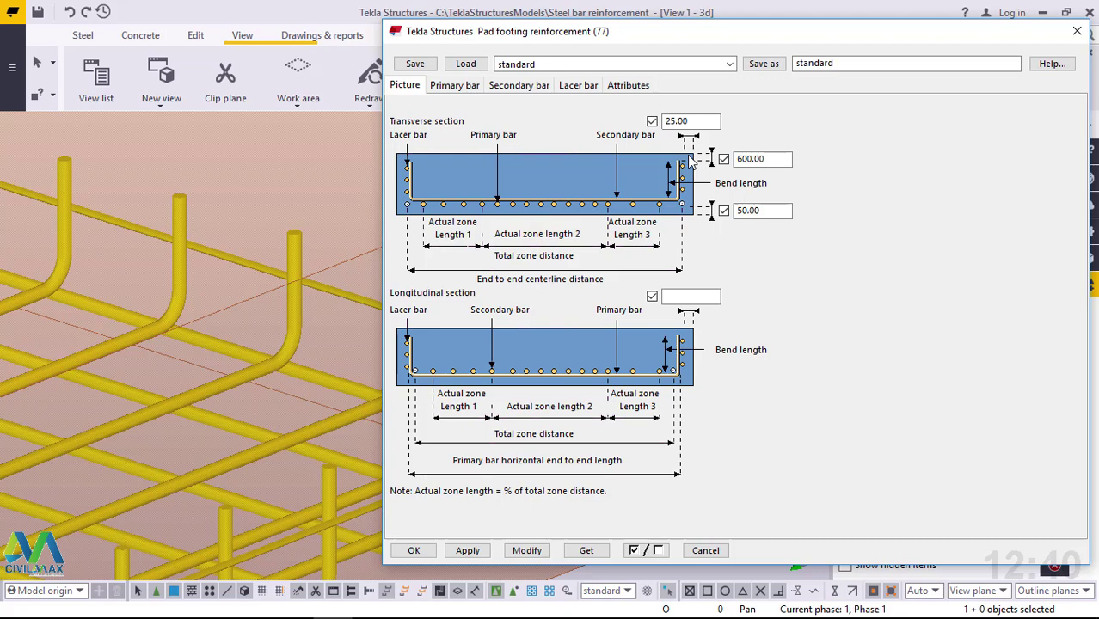
In the transverse section, set the distance from the footing's top to the bar ends to 100 and modify the component.
{"action": "left_click_drag", "start_coordinate": [766, 160], "coordinate": [736, 166]}
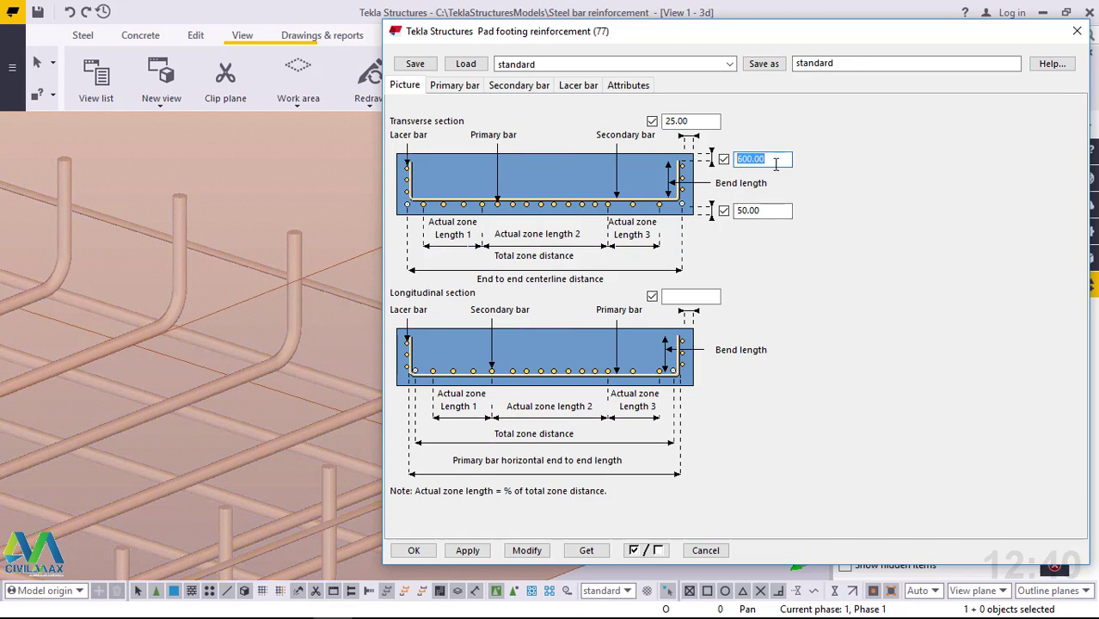
{"action": "type", "text": "1"}
{"action": "scroll", "coordinate": [215, 340], "scroll_direction": "down", "scroll_amount": 3}
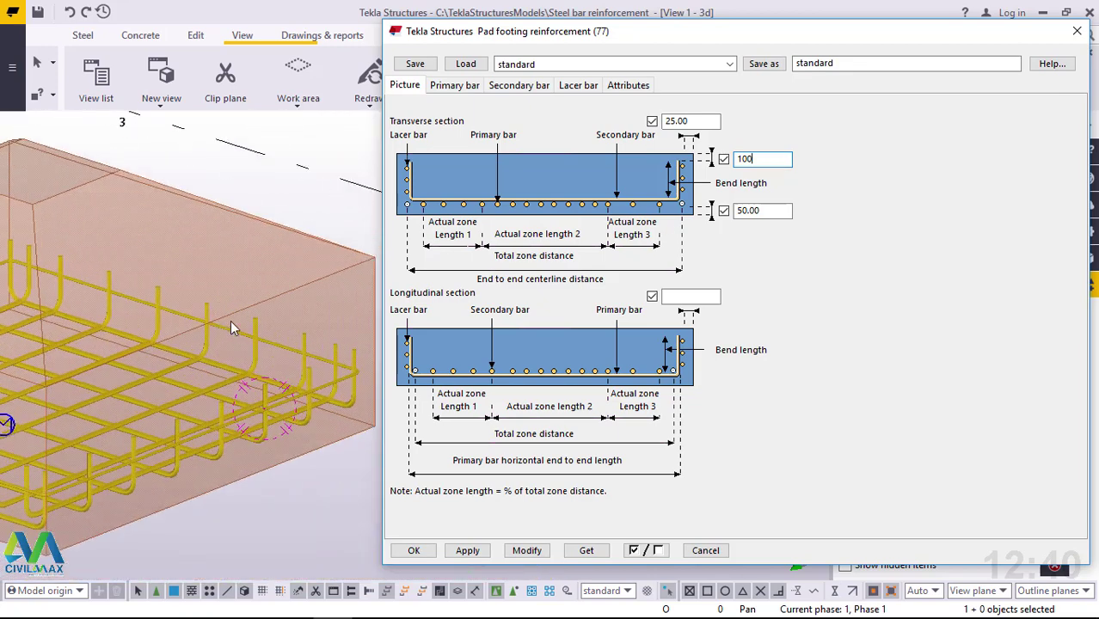
{"action": "left_click", "coordinate": [526, 551]}
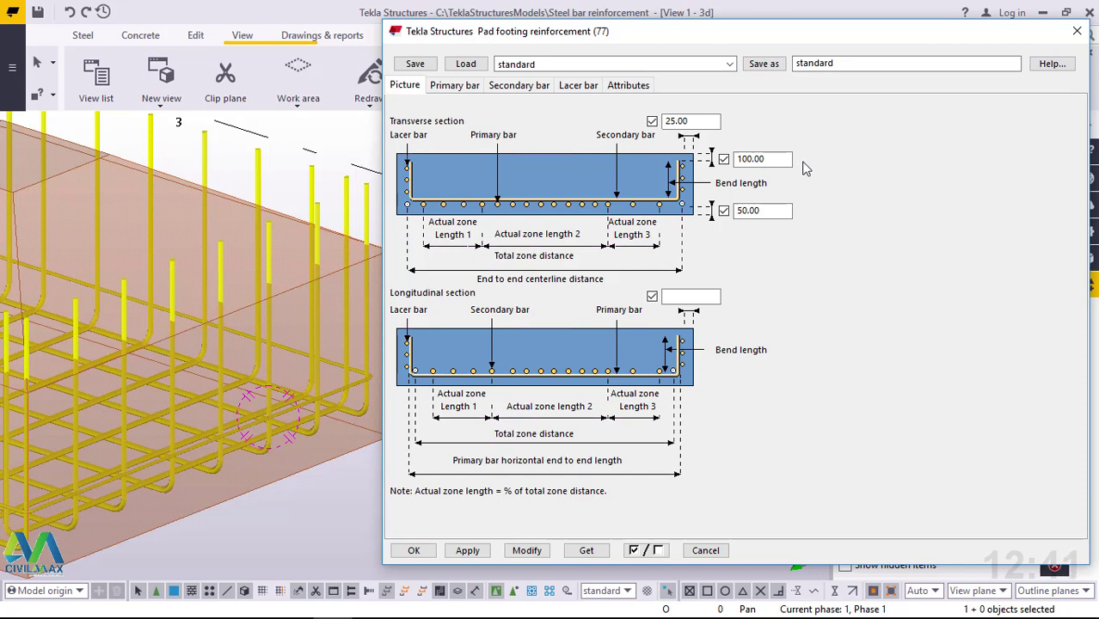
Set the transverse section's distance from footing top to bar ends back to 600, modify the component and close its properties.
{"action": "left_click_drag", "start_coordinate": [765, 160], "coordinate": [734, 159]}
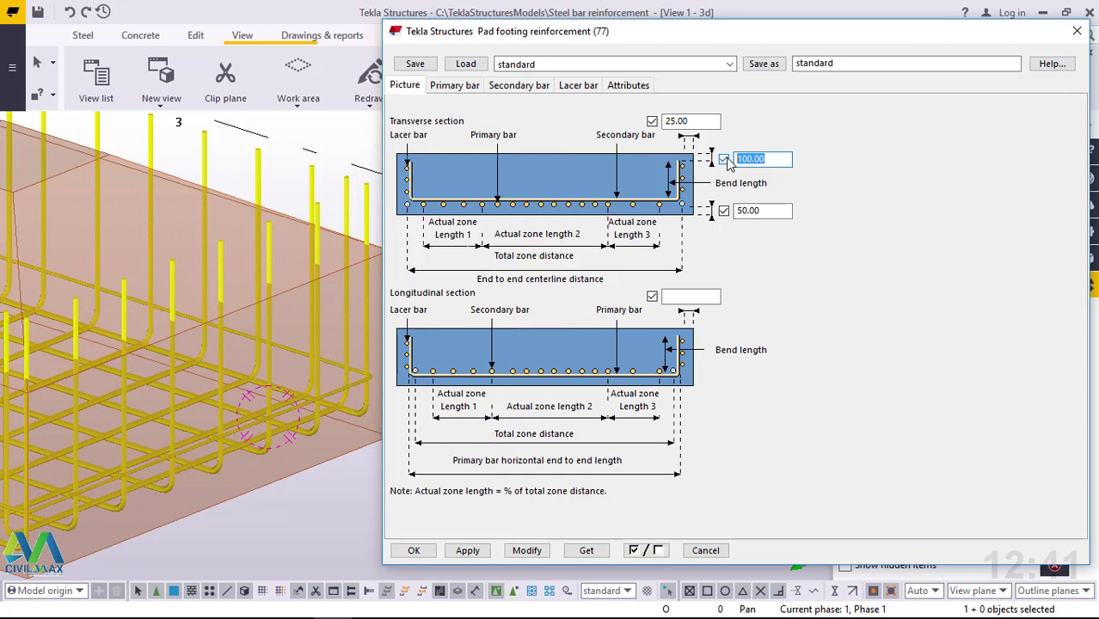
{"action": "type", "text": "600"}
{"action": "left_click", "coordinate": [528, 552]}
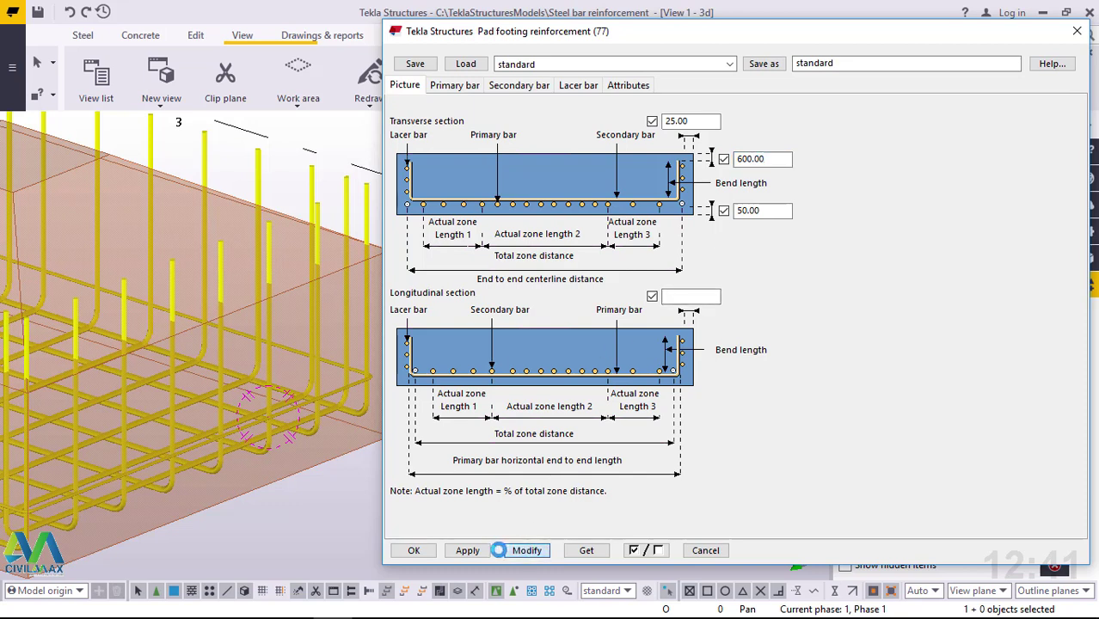
{"action": "left_click", "coordinate": [469, 551]}
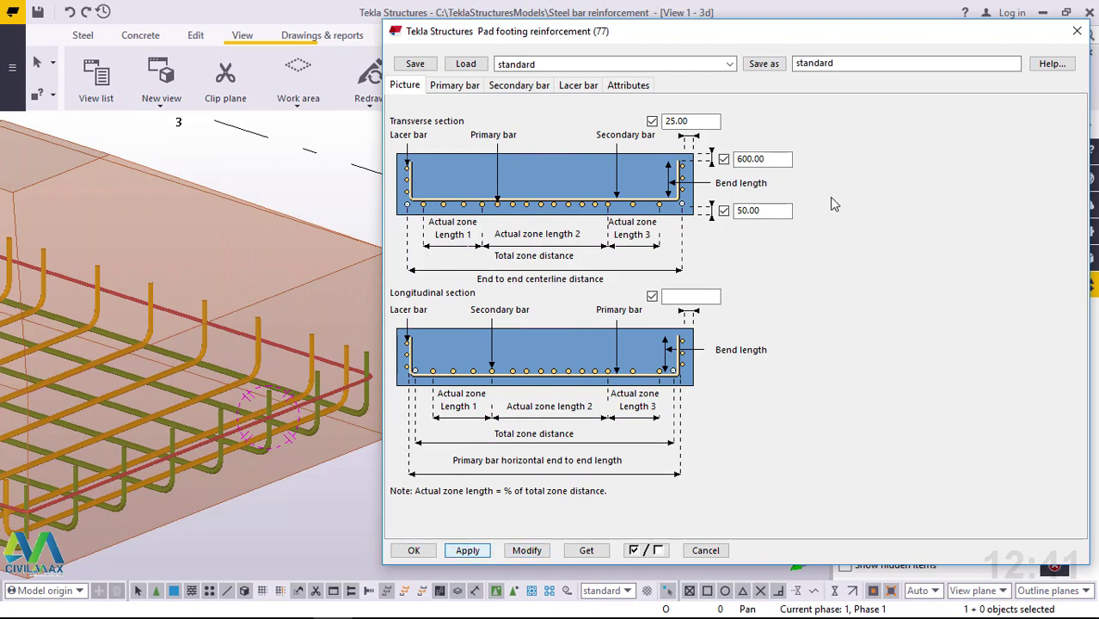
{"action": "key", "text": "Escape"}
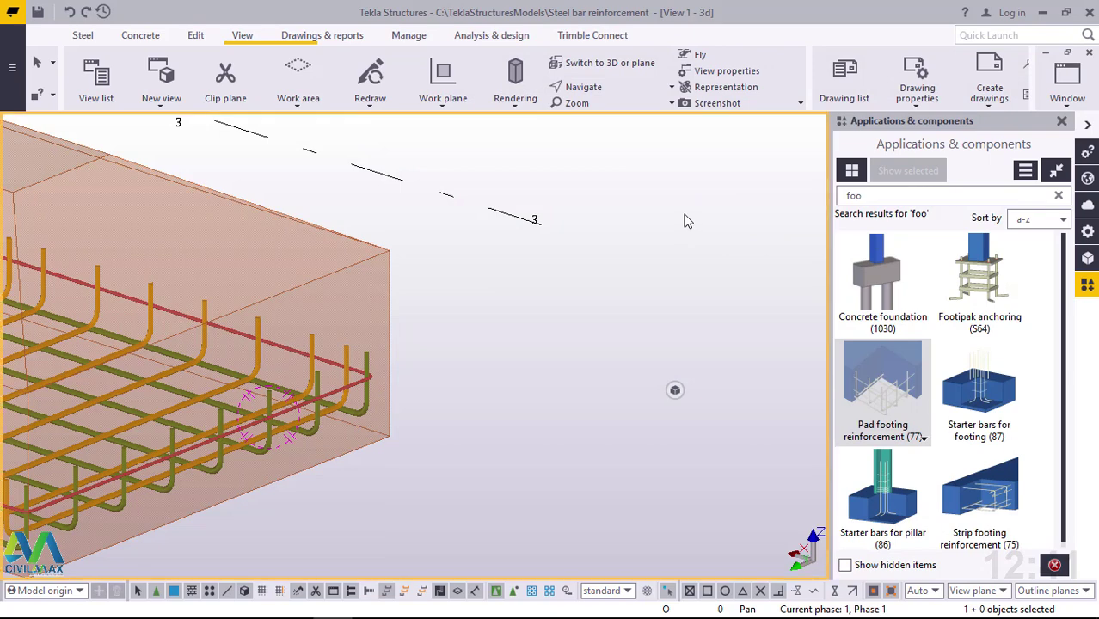
Examine the reinforcement cage inside the footing from several angles, including from below and at low side views.
{"action": "scroll", "coordinate": [637, 317], "scroll_direction": "down", "scroll_amount": 5}
{"action": "scroll", "coordinate": [506, 300], "scroll_direction": "up", "scroll_amount": 2}
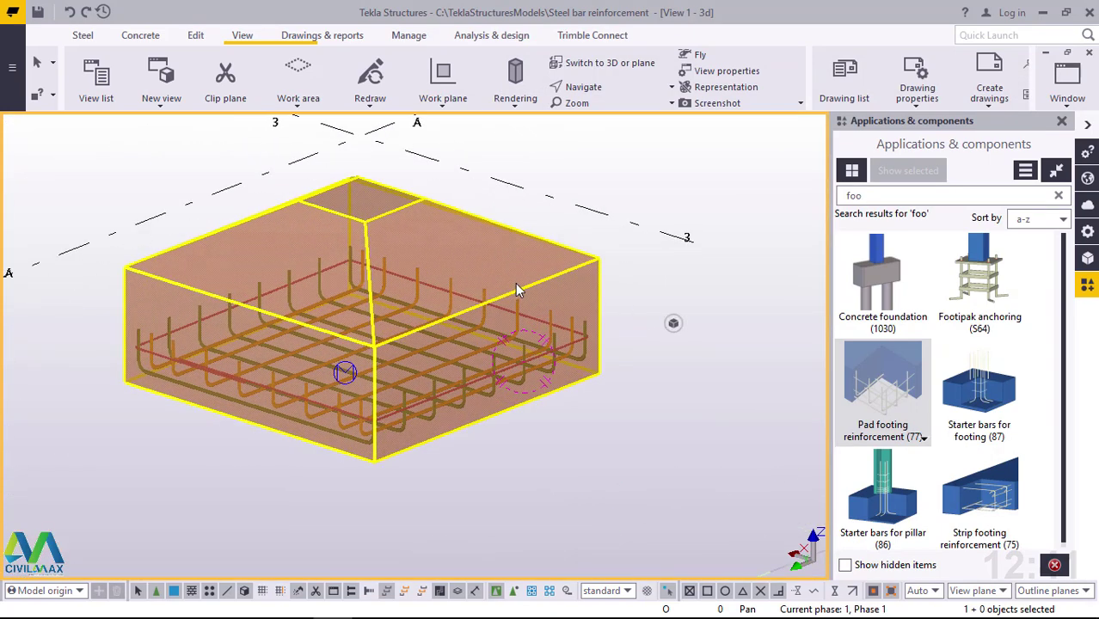
{"action": "scroll", "coordinate": [515, 289], "scroll_direction": "up", "scroll_amount": 1}
{"action": "left_click", "coordinate": [579, 87]}
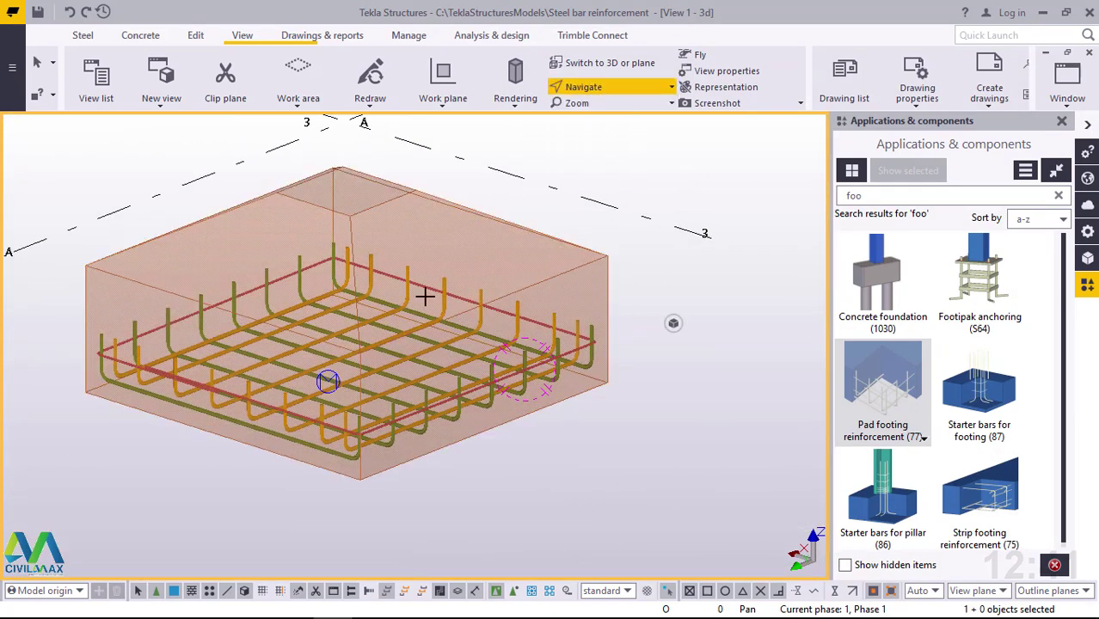
{"action": "left_click_drag", "start_coordinate": [403, 306], "coordinate": [471, 173]}
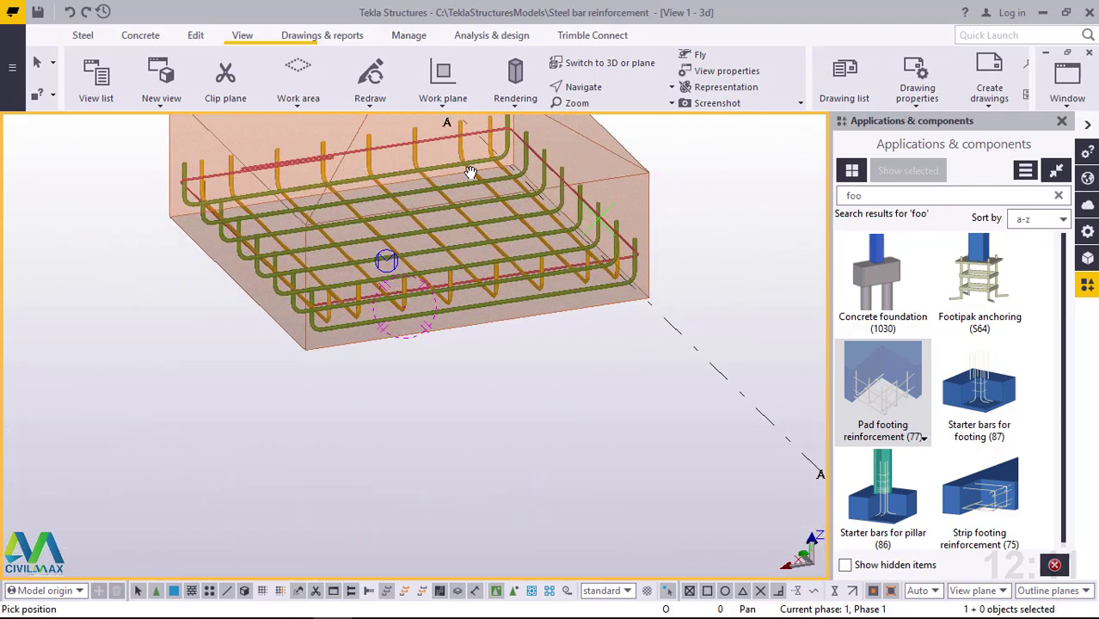
{"action": "scroll", "coordinate": [506, 160], "scroll_direction": "up", "scroll_amount": 6}
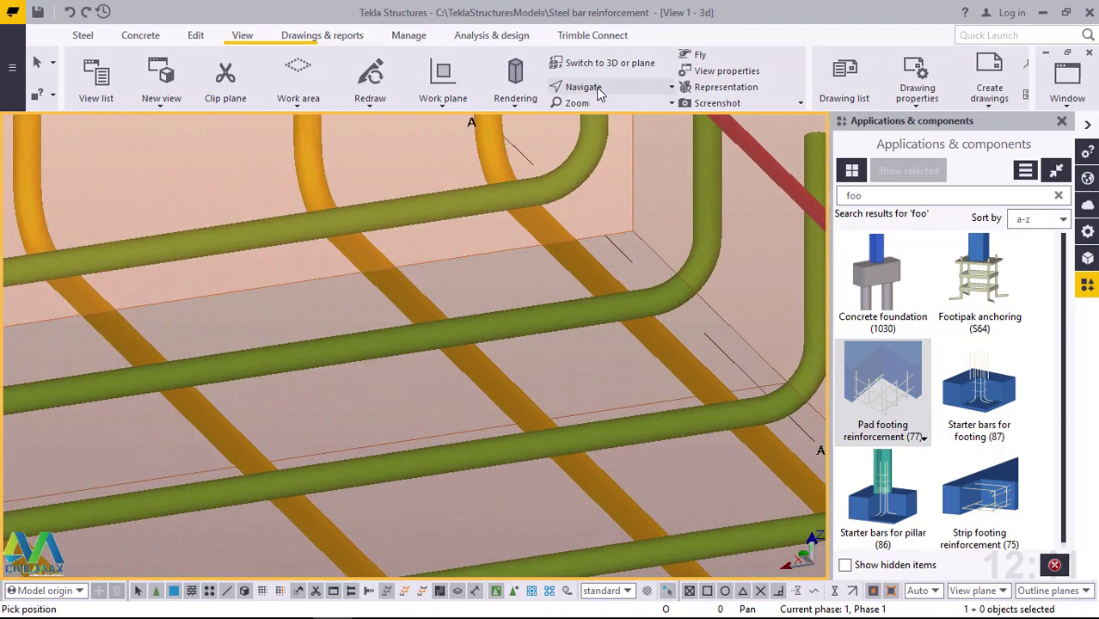
{"action": "left_click", "coordinate": [600, 88]}
{"action": "left_click", "coordinate": [609, 113]}
{"action": "left_click_drag", "start_coordinate": [507, 270], "coordinate": [588, 240]}
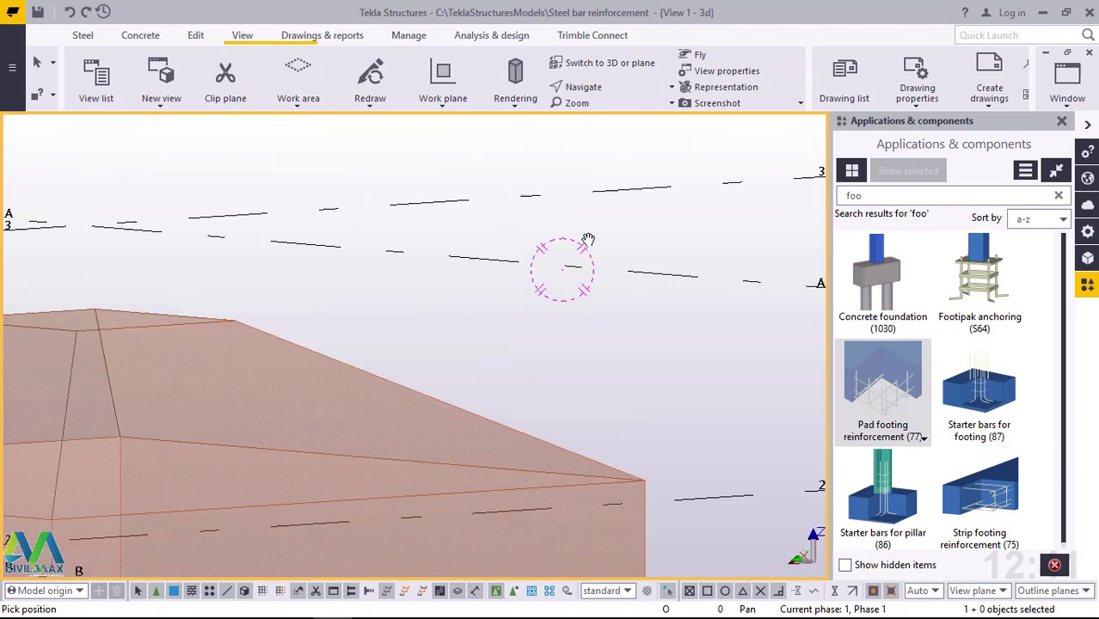
{"action": "scroll", "coordinate": [431, 401], "scroll_direction": "down", "scroll_amount": 3}
{"action": "left_click", "coordinate": [602, 88]}
{"action": "left_click", "coordinate": [609, 113]}
{"action": "left_click", "coordinate": [354, 393]}
{"action": "left_click_drag", "start_coordinate": [354, 393], "coordinate": [445, 386]}
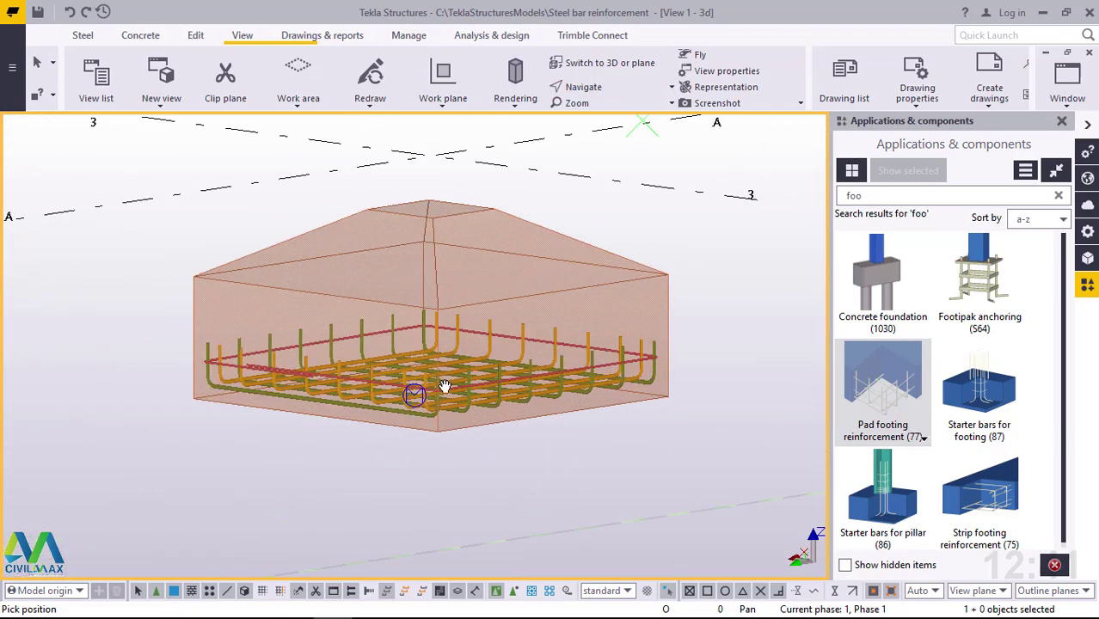
{"action": "scroll", "coordinate": [445, 386], "scroll_direction": "up", "scroll_amount": 3}
{"action": "left_click", "coordinate": [602, 88]}
{"action": "left_click", "coordinate": [599, 158]}
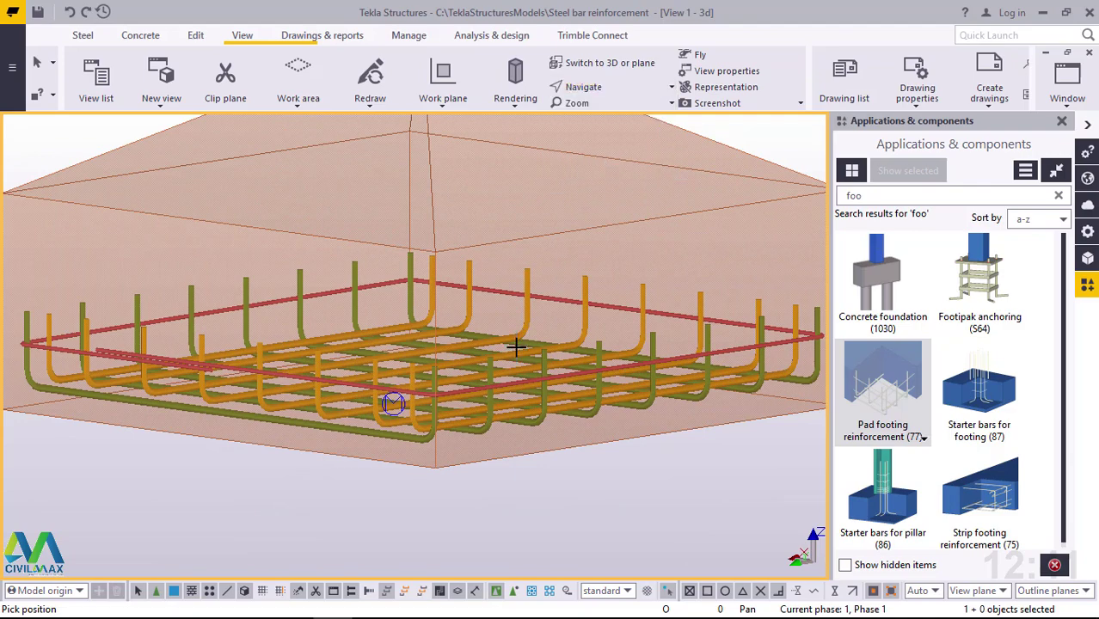
{"action": "left_click_drag", "start_coordinate": [520, 356], "coordinate": [523, 326]}
Open the pad footing reinforcement properties and review the primary, secondary and lacer bar settings against the modelled bars.
{"action": "right_click", "coordinate": [538, 260]}
{"action": "left_click", "coordinate": [540, 262]}
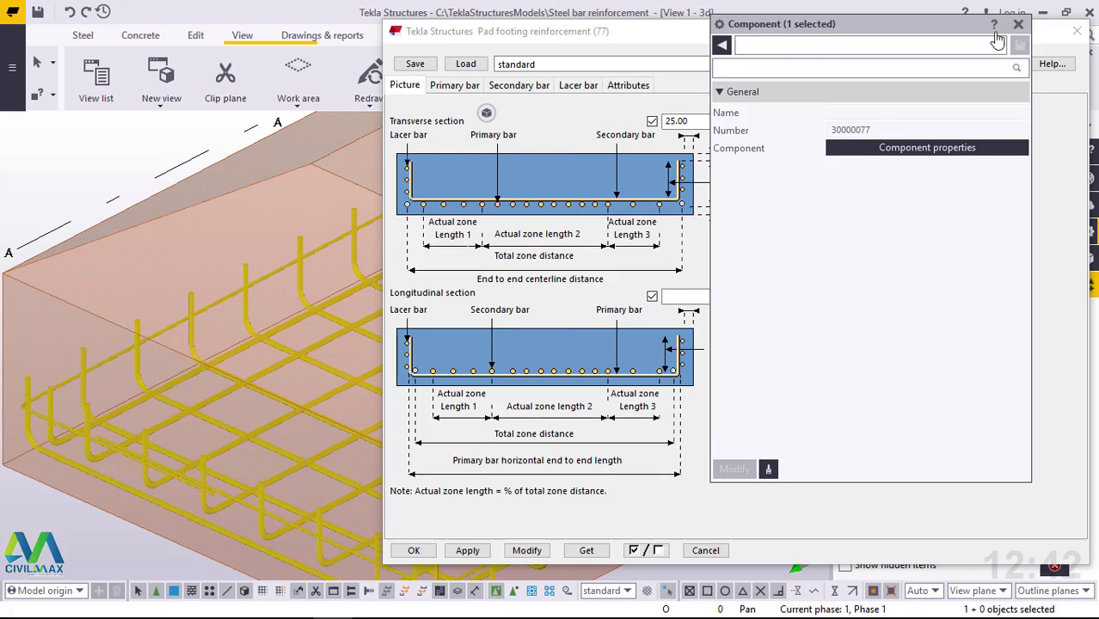
{"action": "left_click", "coordinate": [1019, 24]}
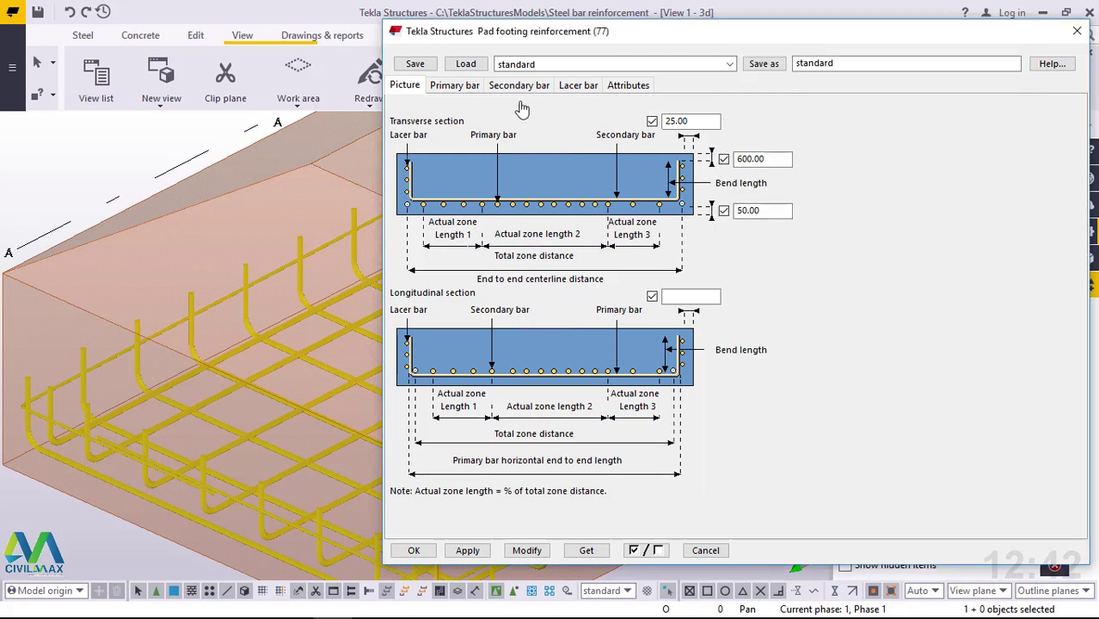
{"action": "left_click", "coordinate": [455, 88]}
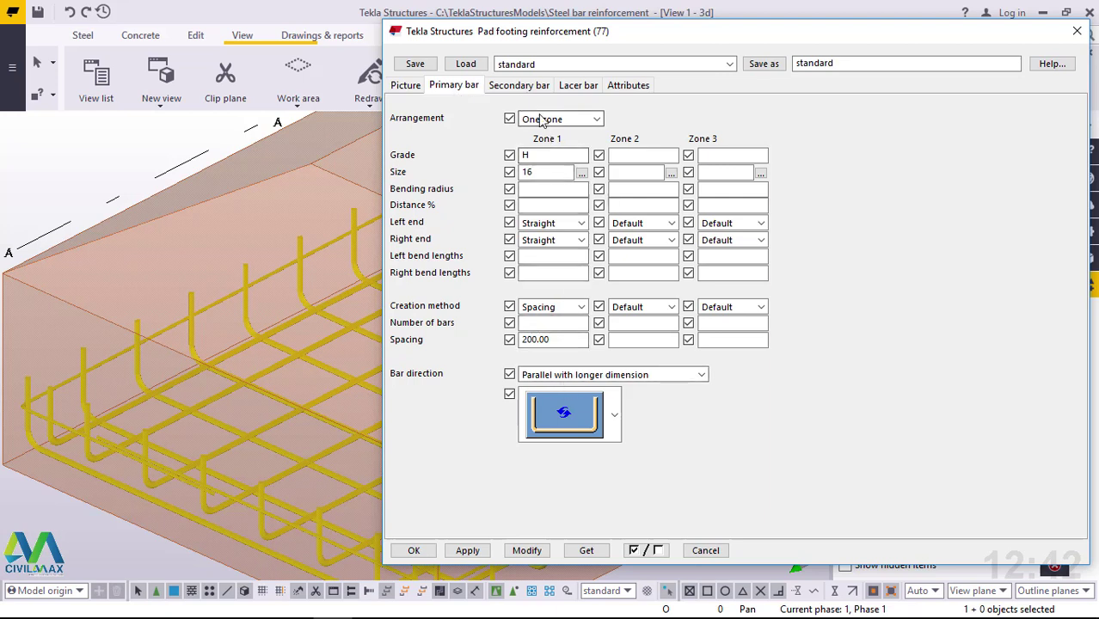
{"action": "left_click", "coordinate": [518, 87]}
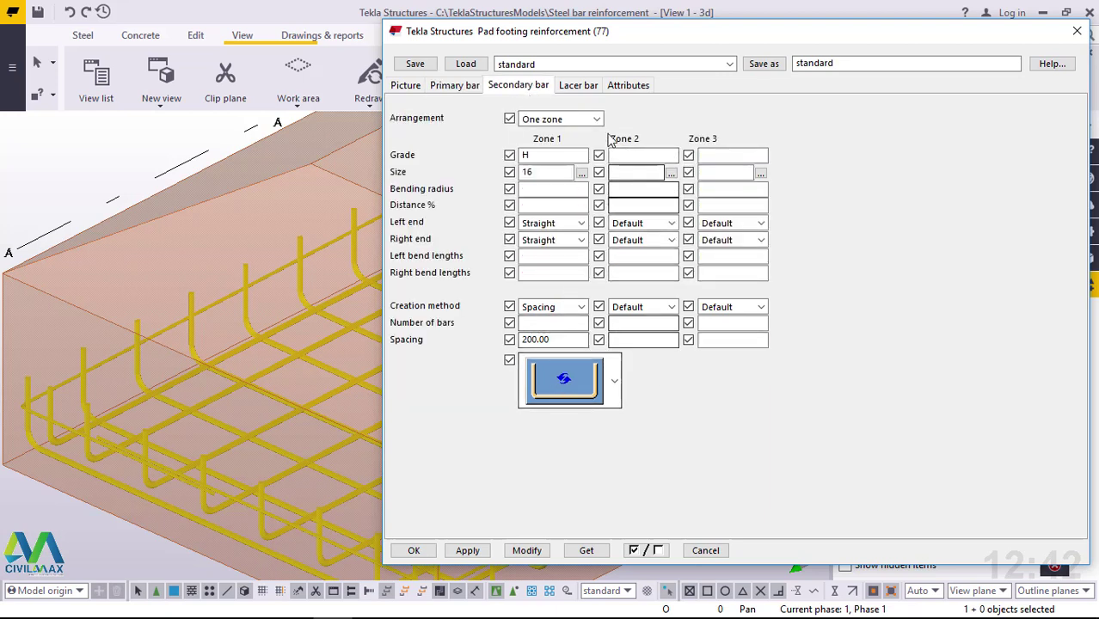
{"action": "left_click", "coordinate": [577, 88]}
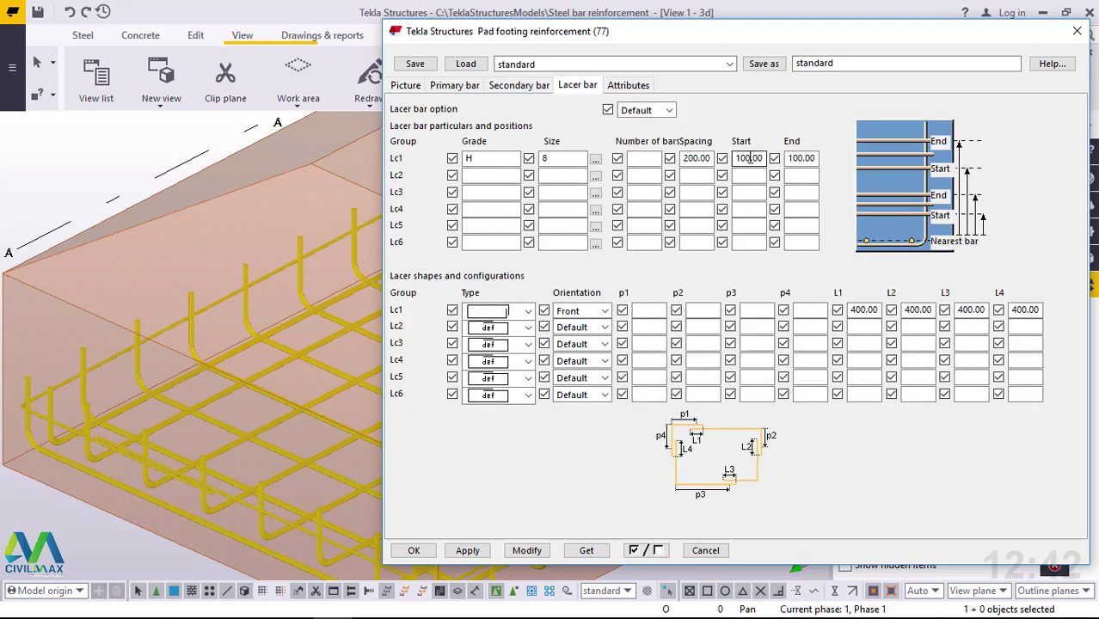
{"action": "scroll", "coordinate": [172, 361], "scroll_direction": "down", "scroll_amount": 2}
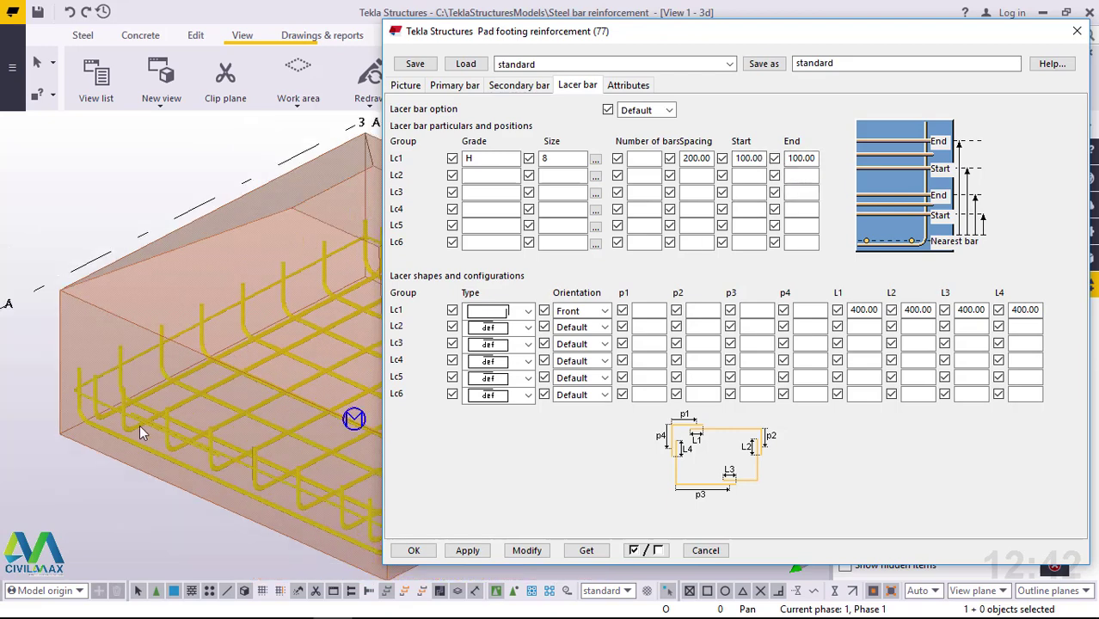
{"action": "scroll", "coordinate": [129, 421], "scroll_direction": "up", "scroll_amount": 4}
{"action": "scroll", "coordinate": [93, 401], "scroll_direction": "up", "scroll_amount": 3}
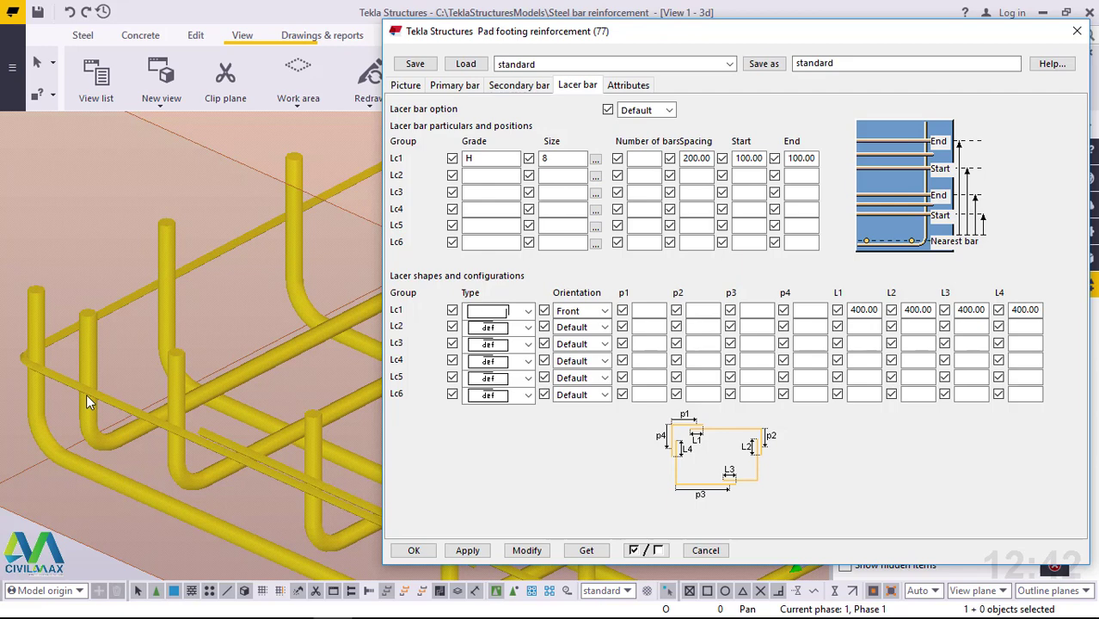
{"action": "scroll", "coordinate": [86, 402], "scroll_direction": "down", "scroll_amount": 5}
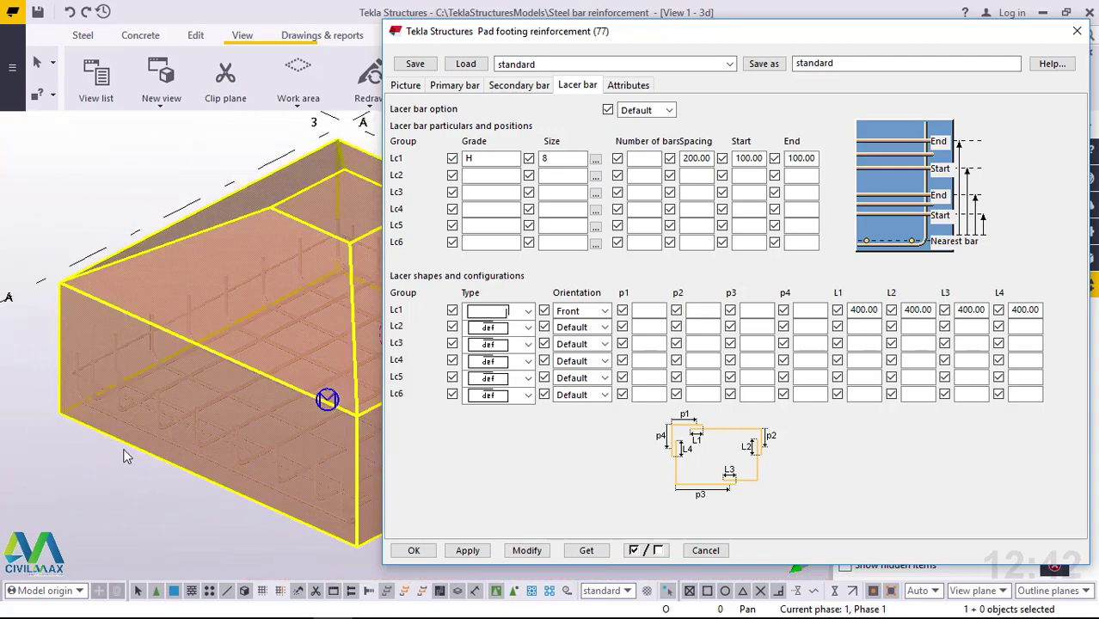
{"action": "scroll", "coordinate": [96, 393], "scroll_direction": "up", "scroll_amount": 5}
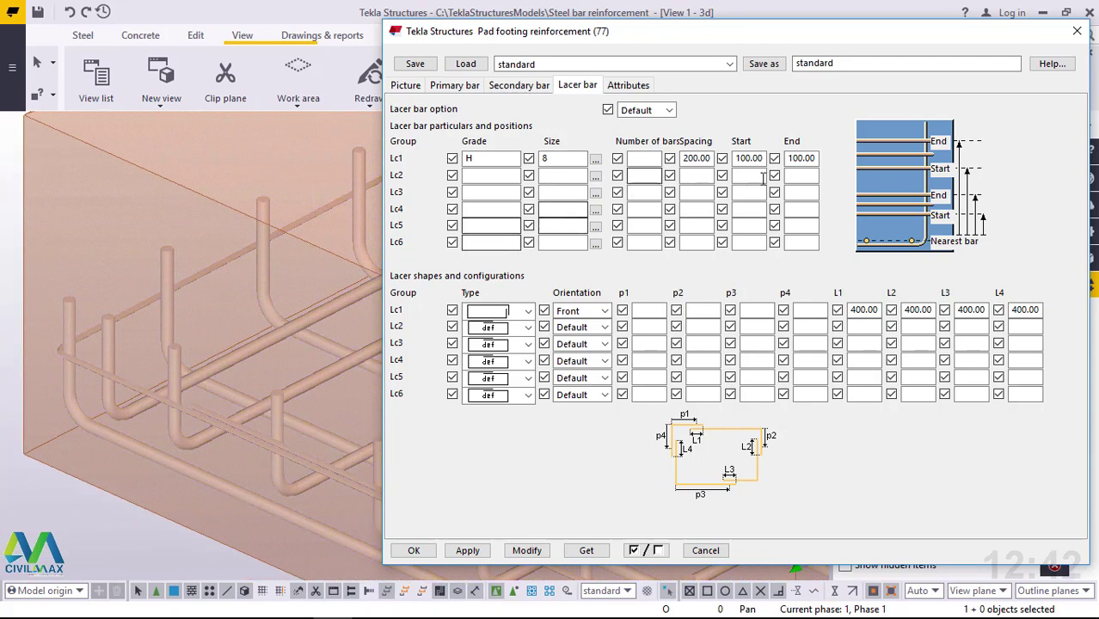
Set the End distance of lacer bar group Lc1 to 300 and modify the component.
{"action": "left_click_drag", "start_coordinate": [819, 159], "coordinate": [785, 153]}
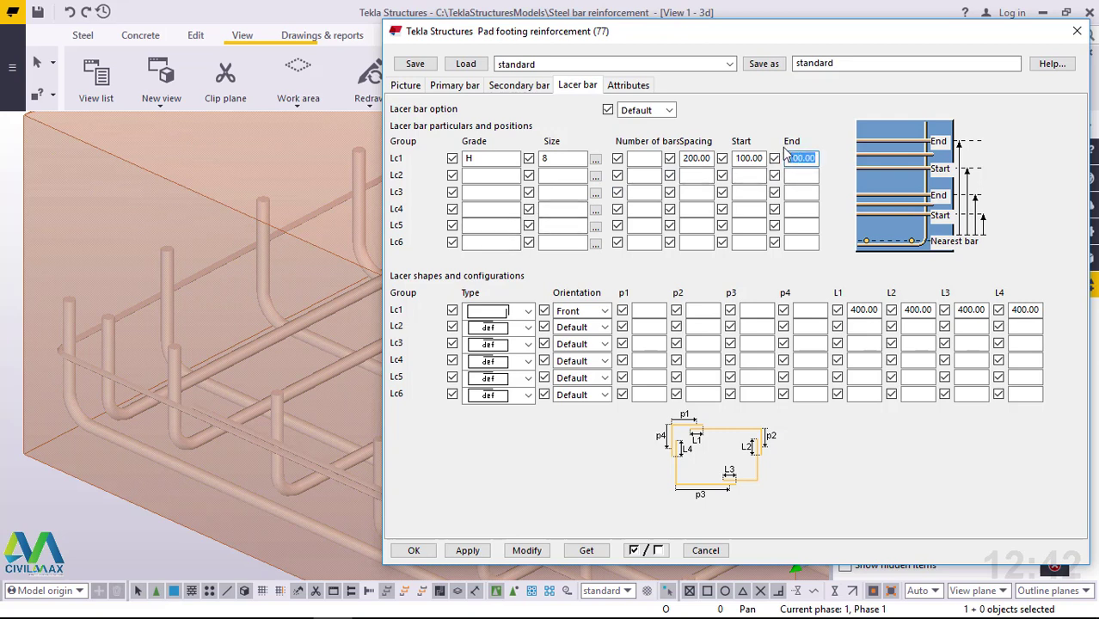
{"action": "type", "text": "50"}
{"action": "left_click", "coordinate": [527, 552]}
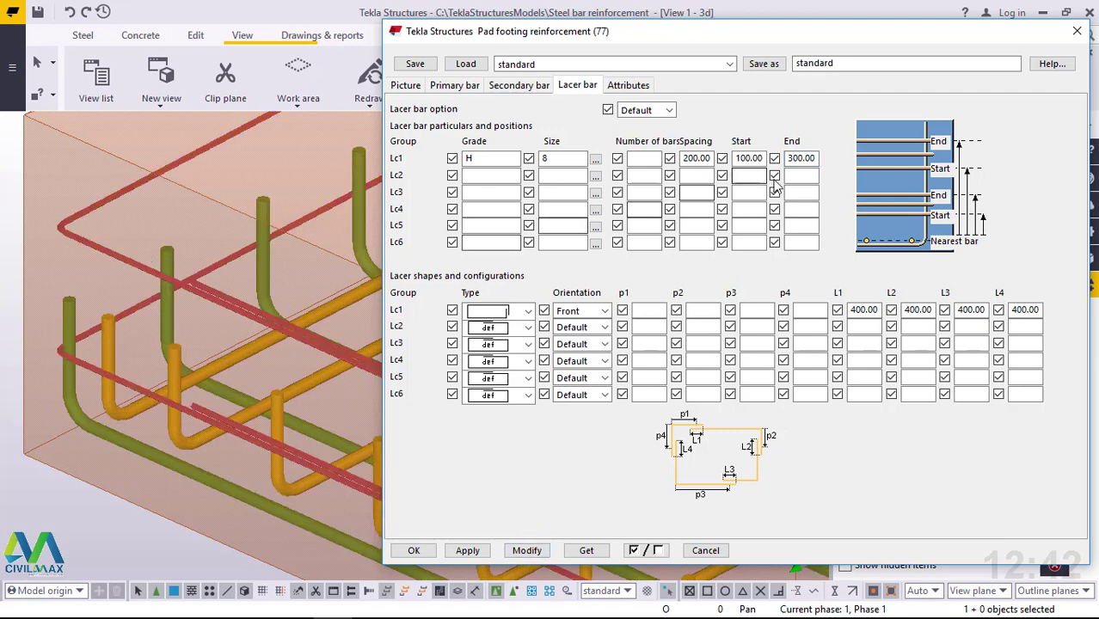
Set the End distance of lacer bar group Lc1 back to 100, modify the component and close its properties.
{"action": "left_click", "coordinate": [159, 299]}
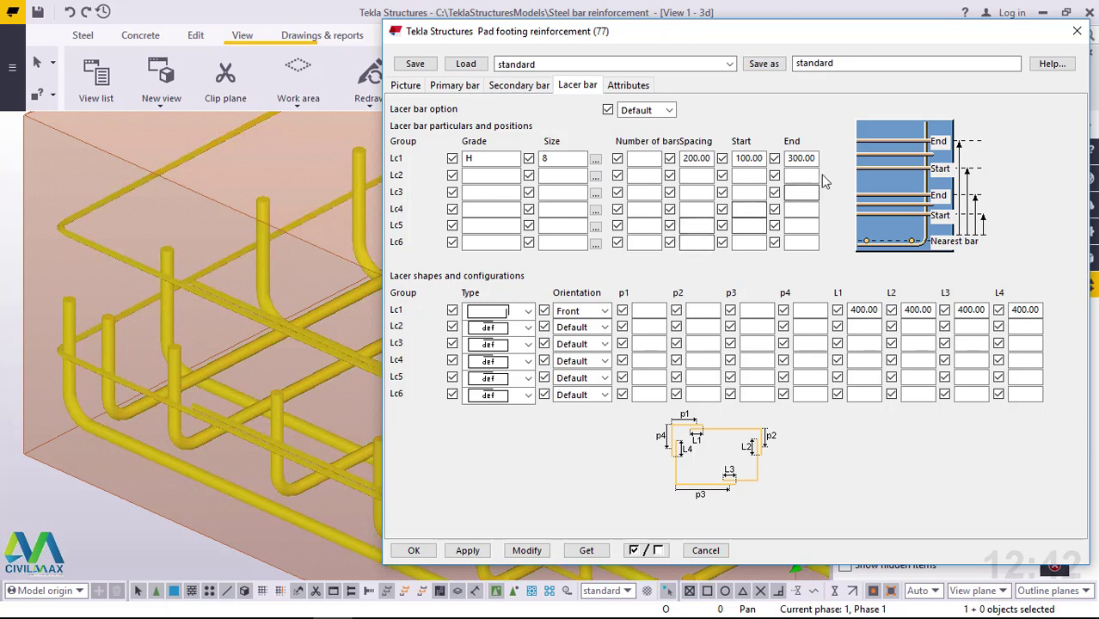
{"action": "left_click_drag", "start_coordinate": [818, 157], "coordinate": [799, 157]}
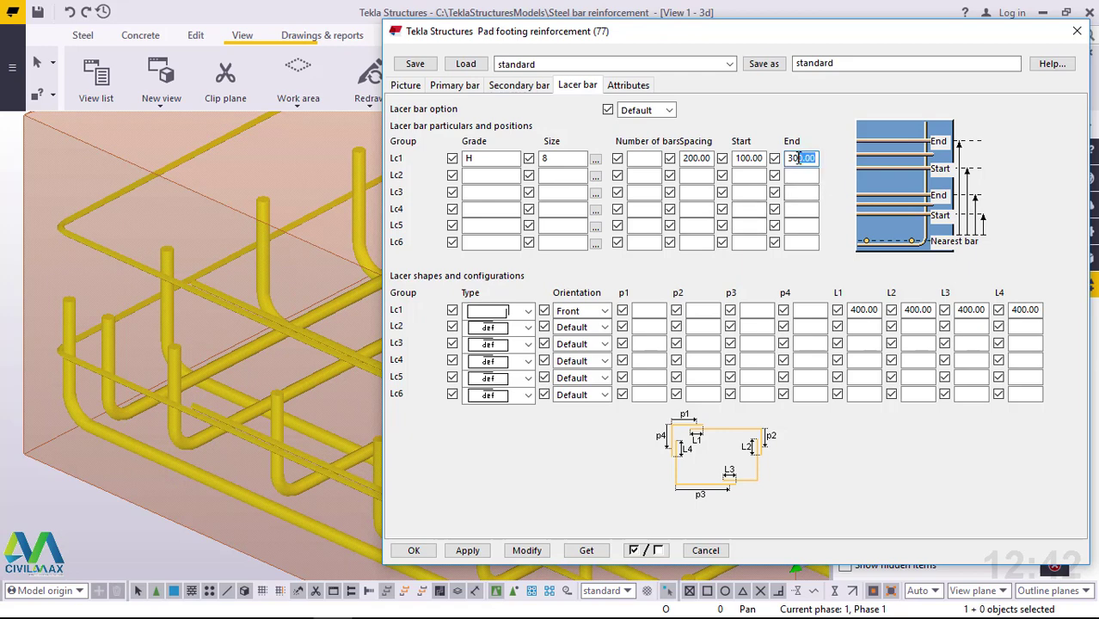
{"action": "type", "text": "1"}
{"action": "left_click", "coordinate": [527, 552]}
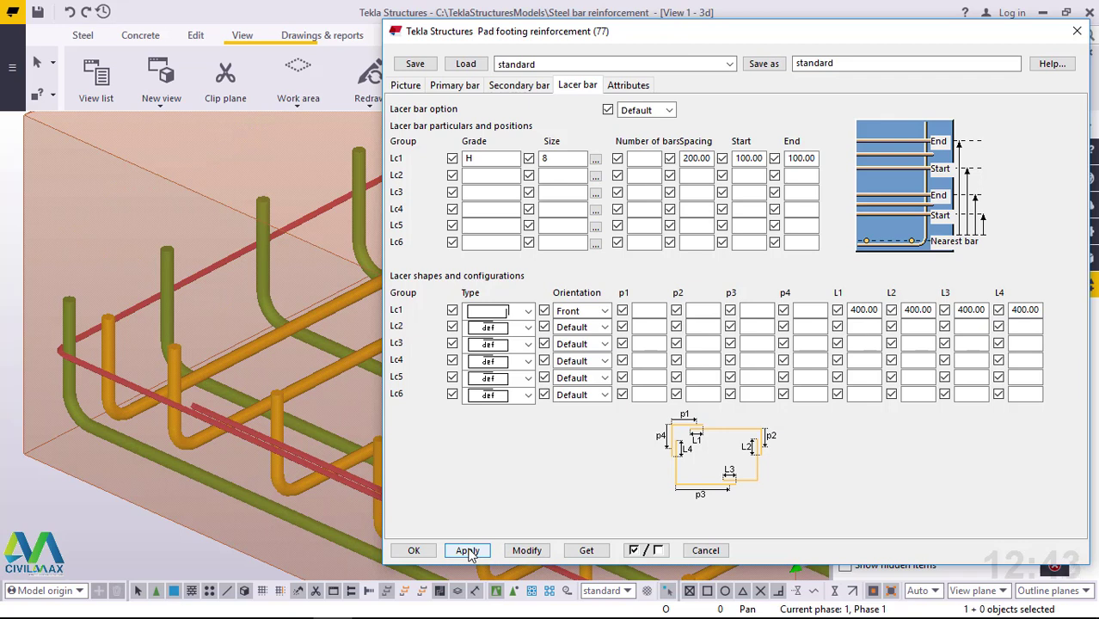
{"action": "left_click", "coordinate": [414, 552]}
{"action": "scroll", "coordinate": [380, 369], "scroll_direction": "down", "scroll_amount": 6}
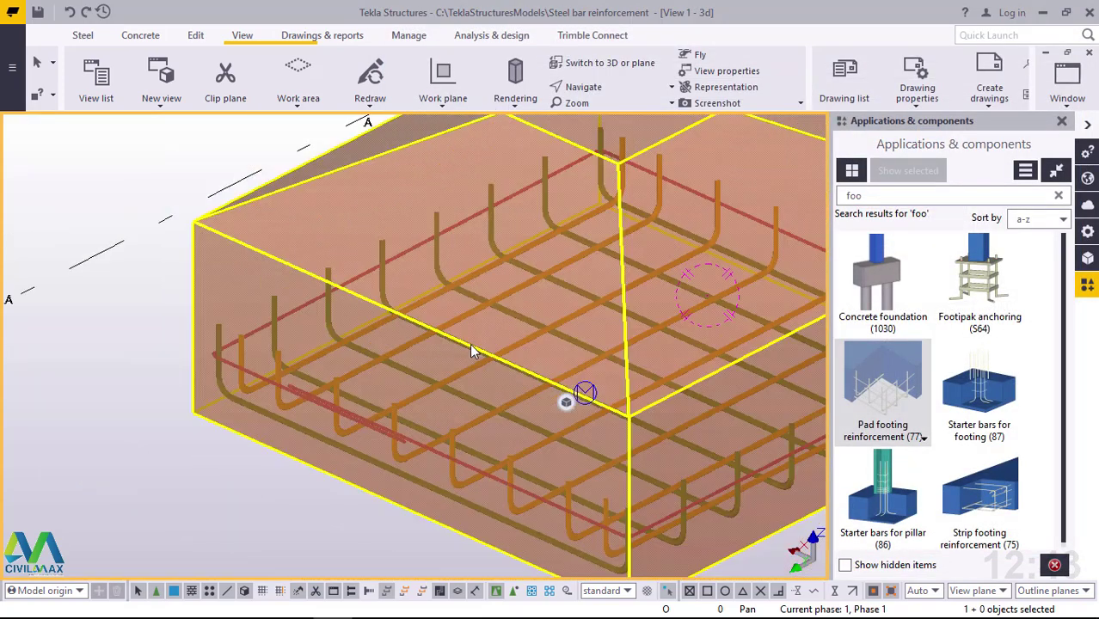
{"action": "scroll", "coordinate": [618, 320], "scroll_direction": "up", "scroll_amount": 3}
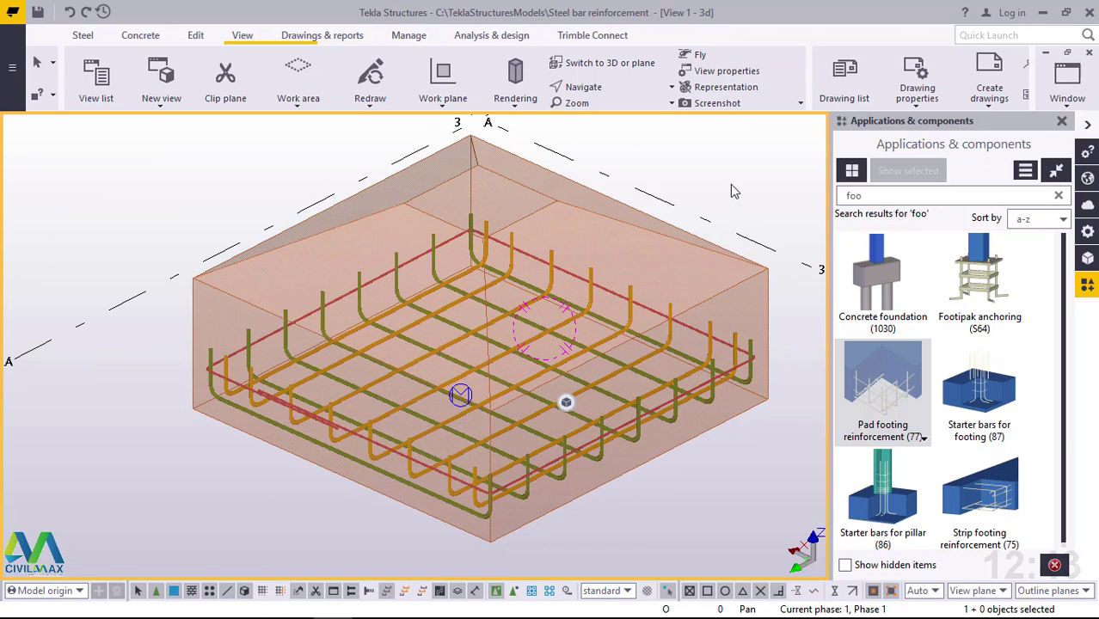
Add the Starter bars for footing (87) component to the reinforced pad footing and end the command.
{"action": "left_click", "coordinate": [996, 406]}
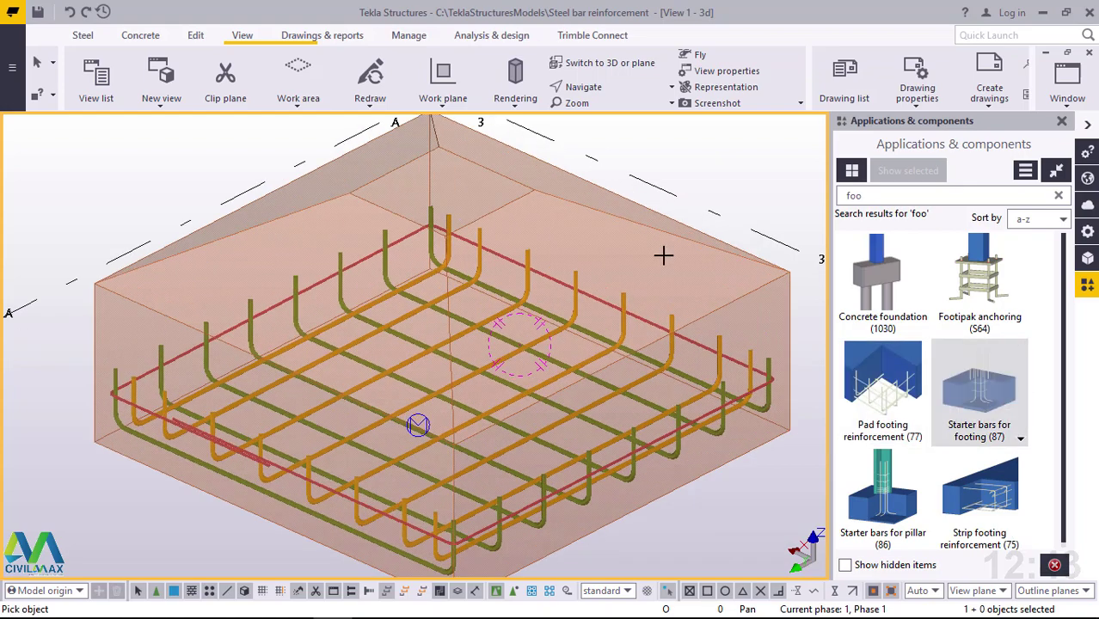
{"action": "middle_click_drag", "start_coordinate": [659, 253], "coordinate": [466, 425], "text": "ctrl"}
{"action": "scroll", "coordinate": [629, 396], "scroll_direction": "down", "scroll_amount": 2}
{"action": "scroll", "coordinate": [628, 395], "scroll_direction": "up", "scroll_amount": 4}
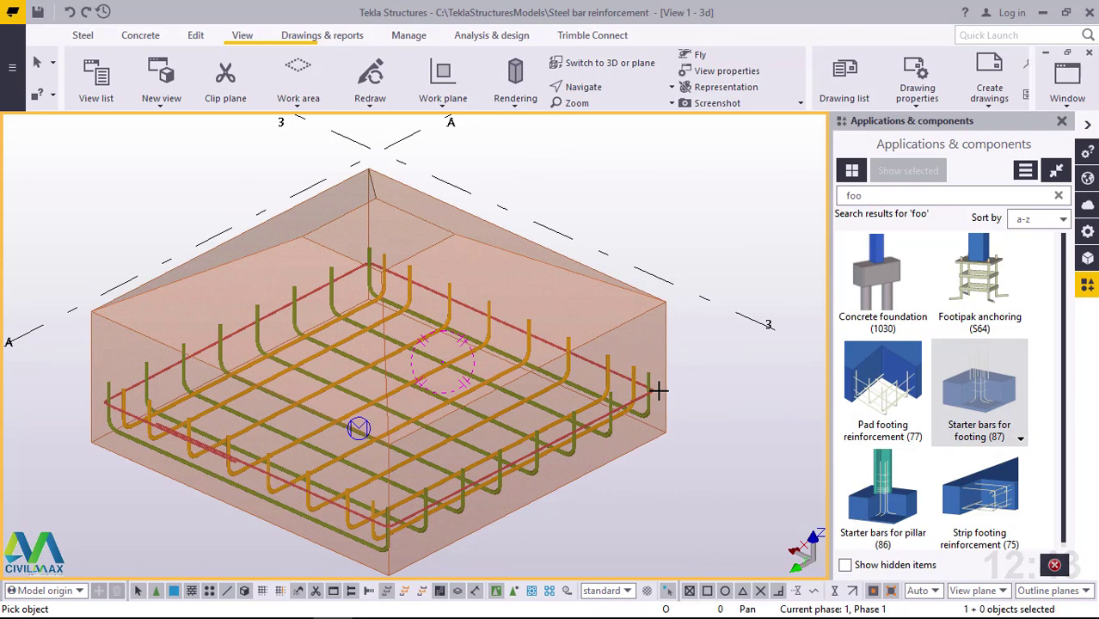
{"action": "left_click", "coordinate": [668, 339]}
{"action": "right_click", "coordinate": [699, 214]}
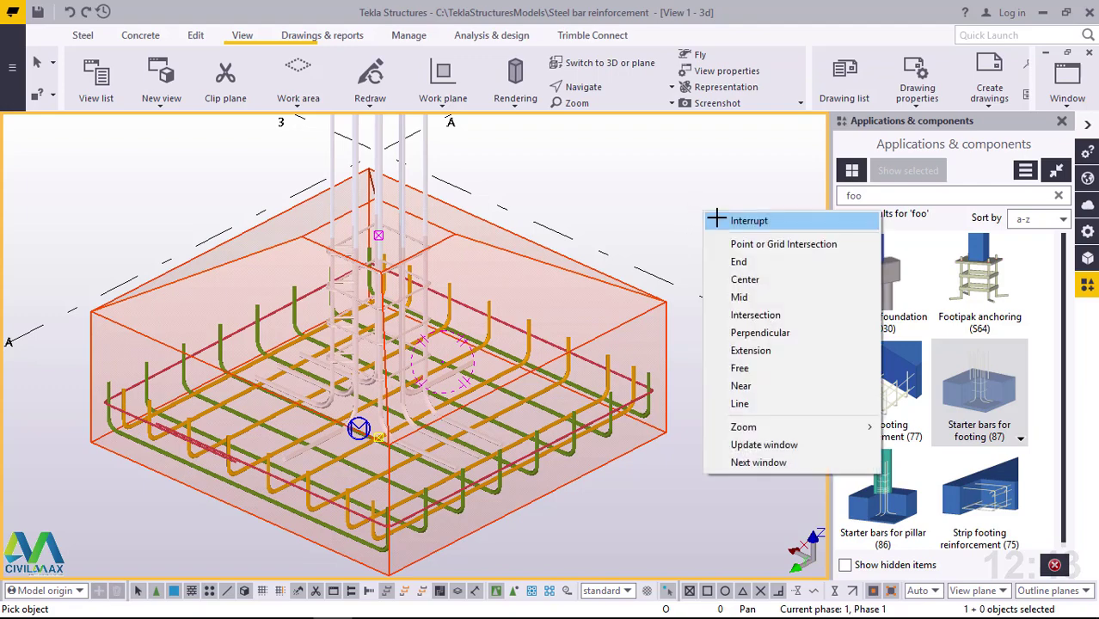
{"action": "left_click", "coordinate": [738, 222]}
Examine the starter bars and their stirrups inside the footing from several angles and distances.
{"action": "scroll", "coordinate": [477, 133], "scroll_direction": "up", "scroll_amount": 5}
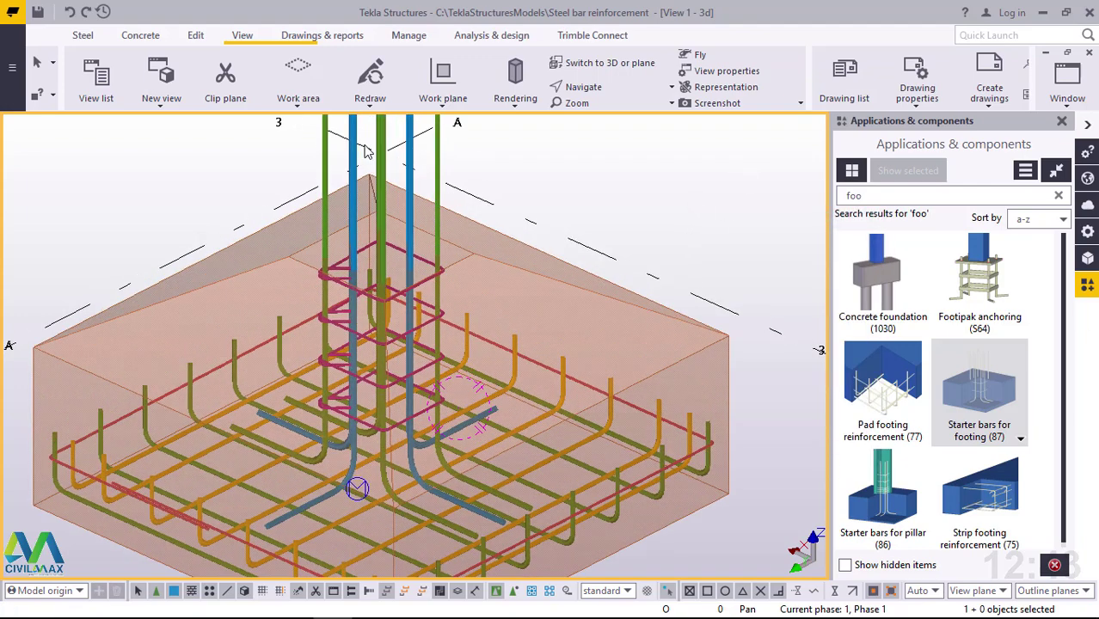
{"action": "scroll", "coordinate": [467, 321], "scroll_direction": "down", "scroll_amount": 3}
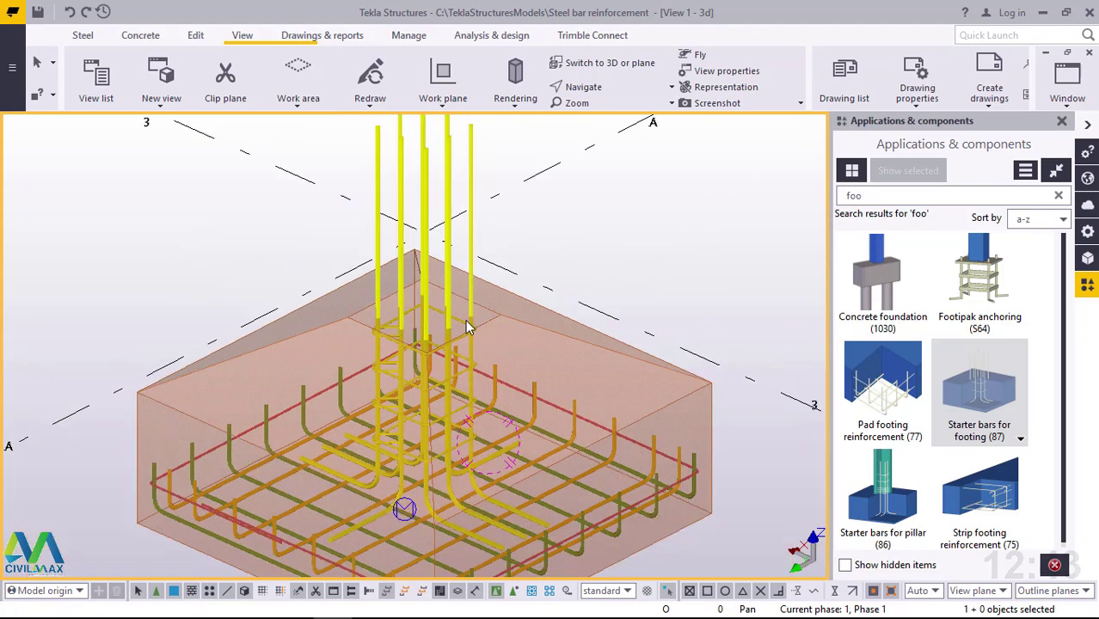
{"action": "scroll", "coordinate": [457, 433], "scroll_direction": "up", "scroll_amount": 4}
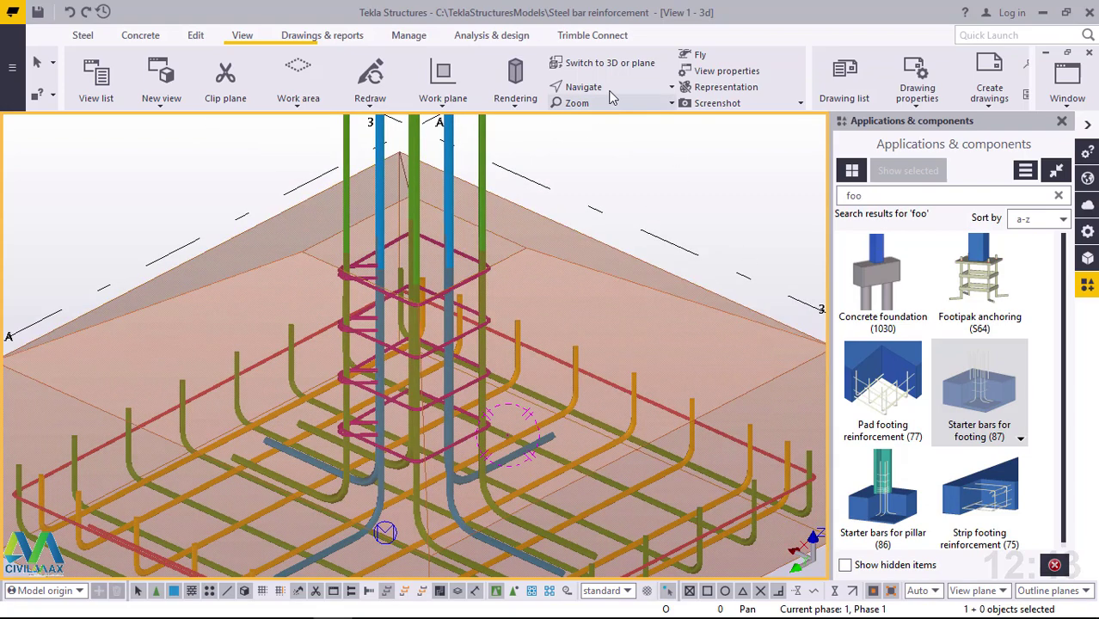
{"action": "left_click", "coordinate": [672, 87]}
{"action": "left_click", "coordinate": [593, 111]}
{"action": "left_click", "coordinate": [472, 404]}
{"action": "left_click_drag", "start_coordinate": [471, 426], "coordinate": [602, 201]}
{"action": "right_click", "coordinate": [602, 159]}
{"action": "left_click", "coordinate": [620, 163]}
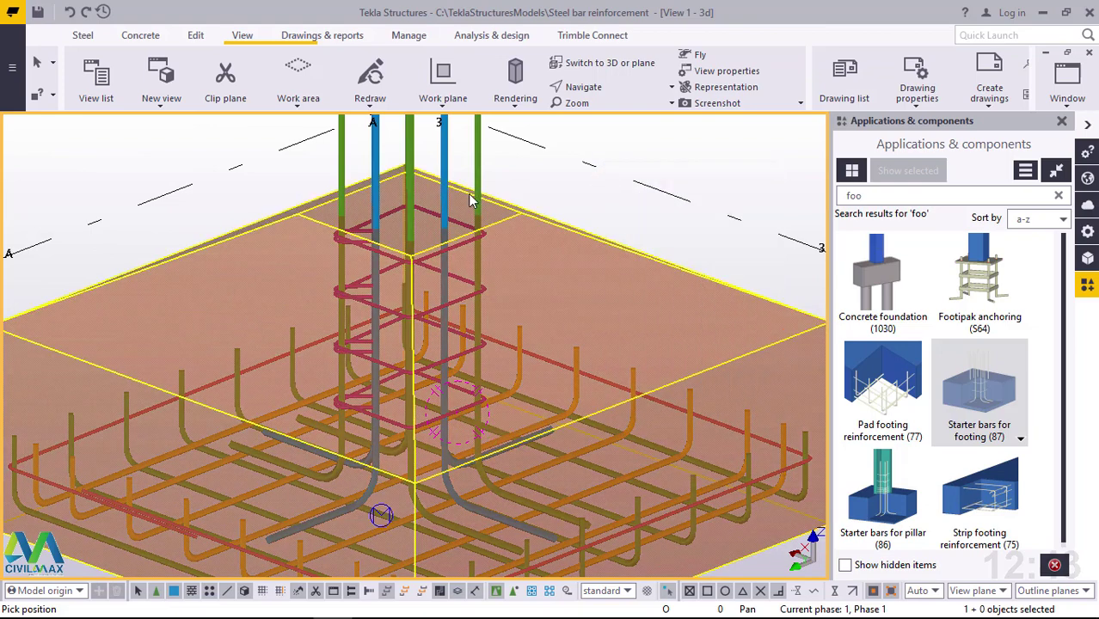
{"action": "scroll", "coordinate": [473, 181], "scroll_direction": "up", "scroll_amount": 2}
Open the Starter bars for footing (87) properties for the component placed in the footing.
{"action": "double_click", "coordinate": [979, 387]}
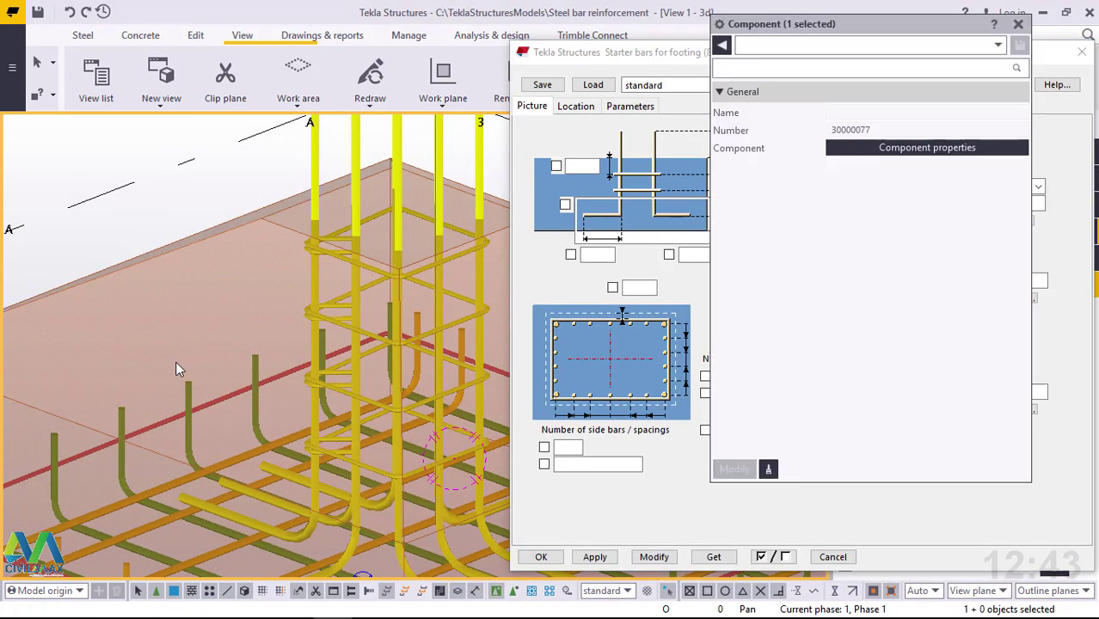
{"action": "double_click", "coordinate": [216, 393]}
{"action": "left_click", "coordinate": [1019, 26]}
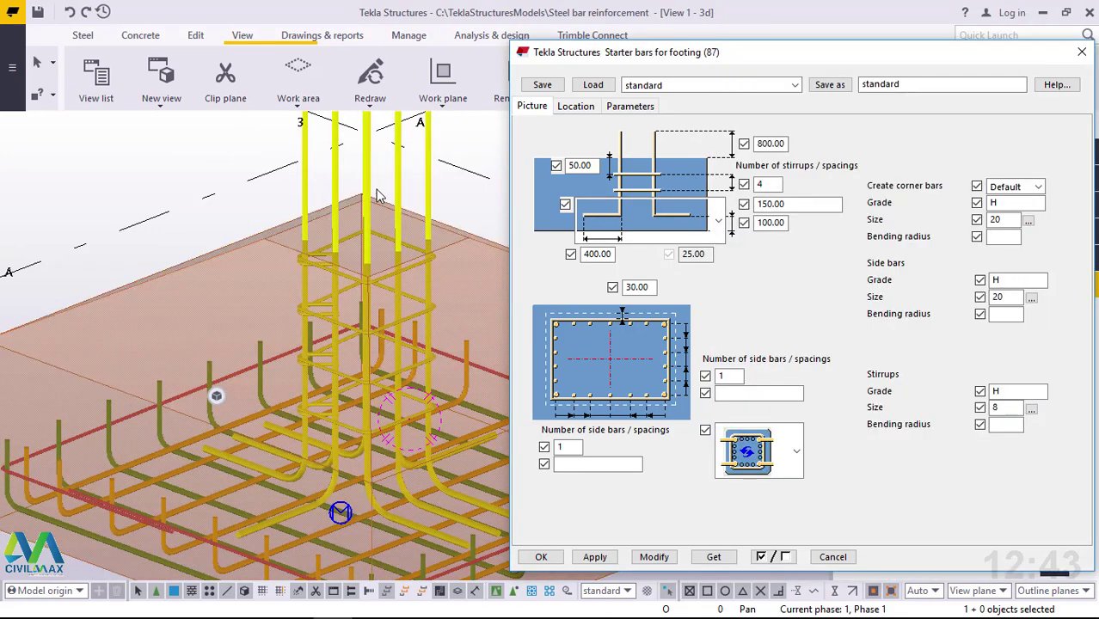
Set the starter bars' projection above the footing top to 100 and modify the component.
{"action": "left_click", "coordinate": [783, 143]}
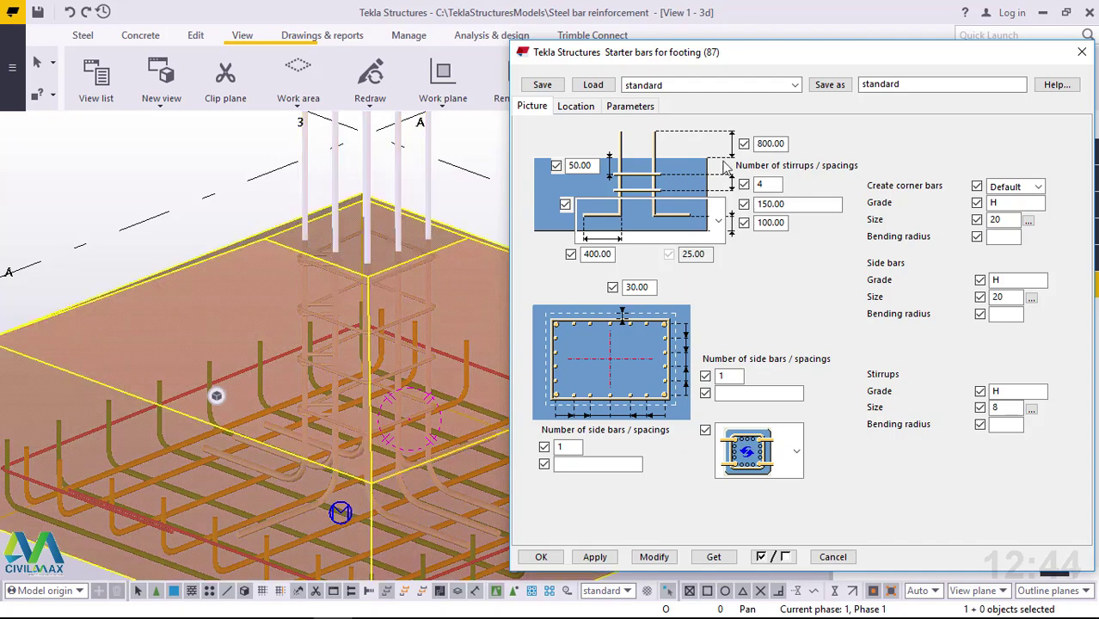
{"action": "left_click_drag", "start_coordinate": [786, 144], "coordinate": [759, 144]}
{"action": "type", "text": "100"}
{"action": "left_click", "coordinate": [654, 558]}
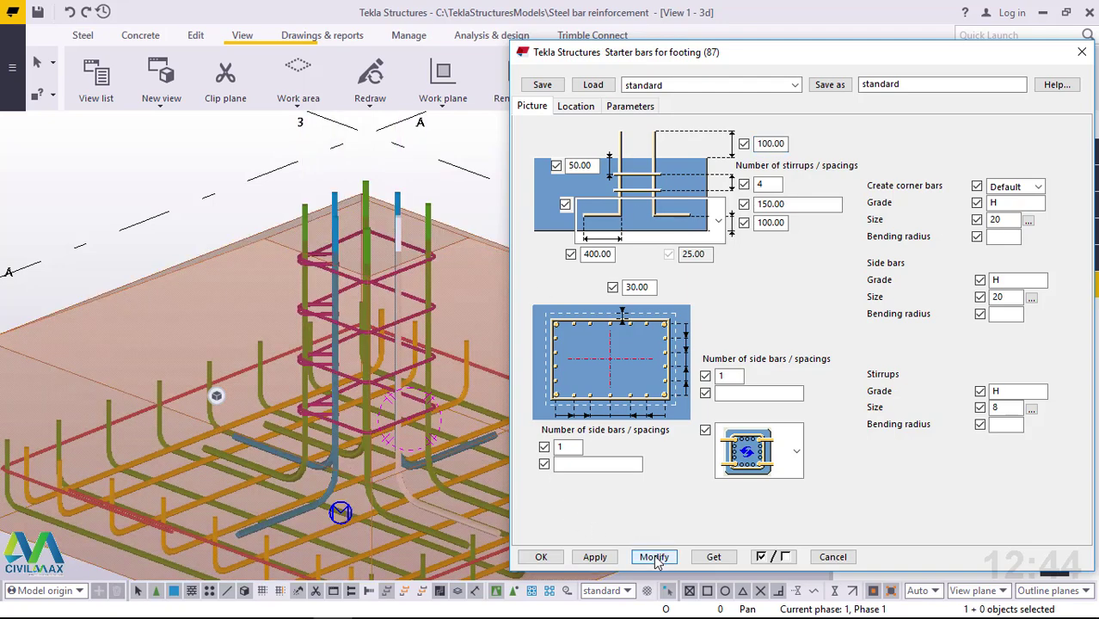
Set the starter bars' projection above the footing top to 600 and modify the component.
{"action": "left_click_drag", "start_coordinate": [786, 144], "coordinate": [757, 144]}
{"action": "type", "text": "6"}
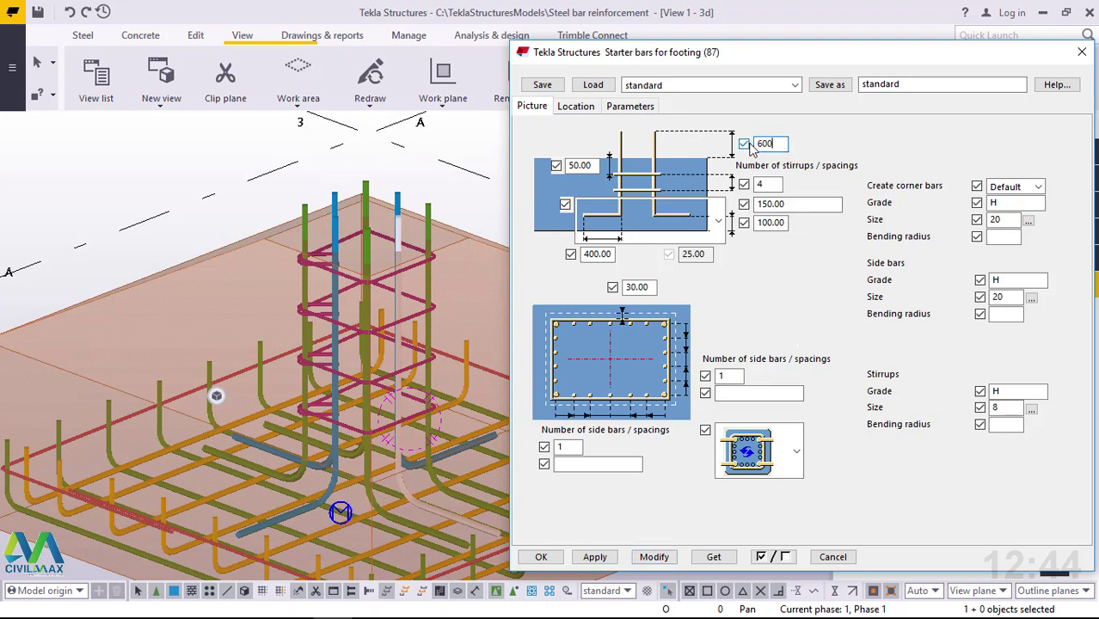
{"action": "type", "text": "00"}
{"action": "left_click", "coordinate": [653, 557]}
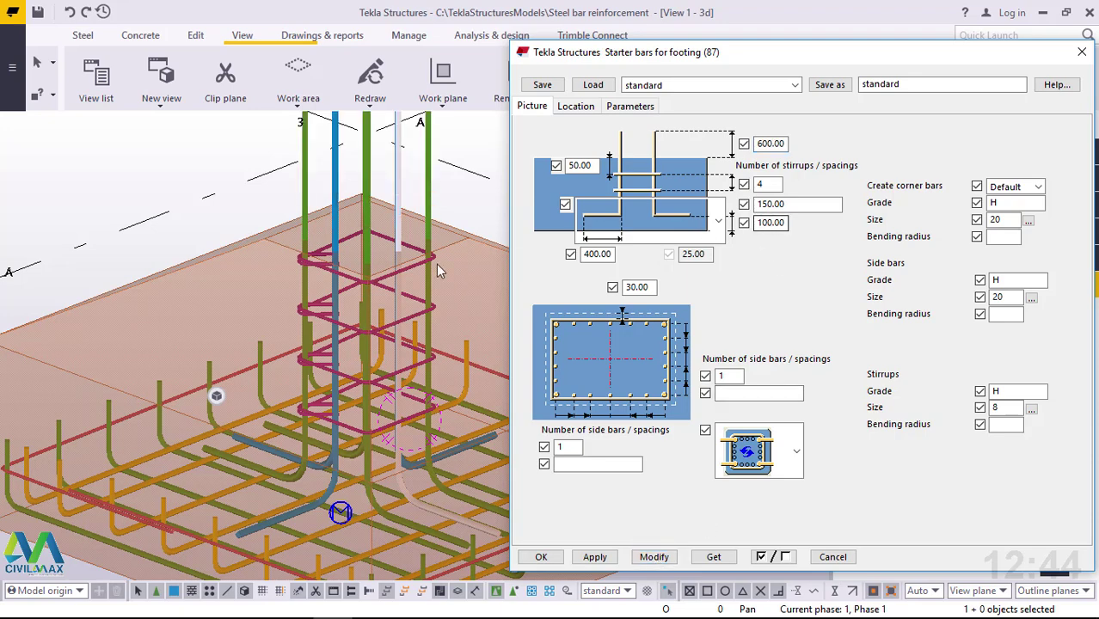
Set the starter bar stirrup spacing to 200, modify the component, inspect the stirrups and accept the properties.
{"action": "scroll", "coordinate": [437, 271], "scroll_direction": "up", "scroll_amount": 6}
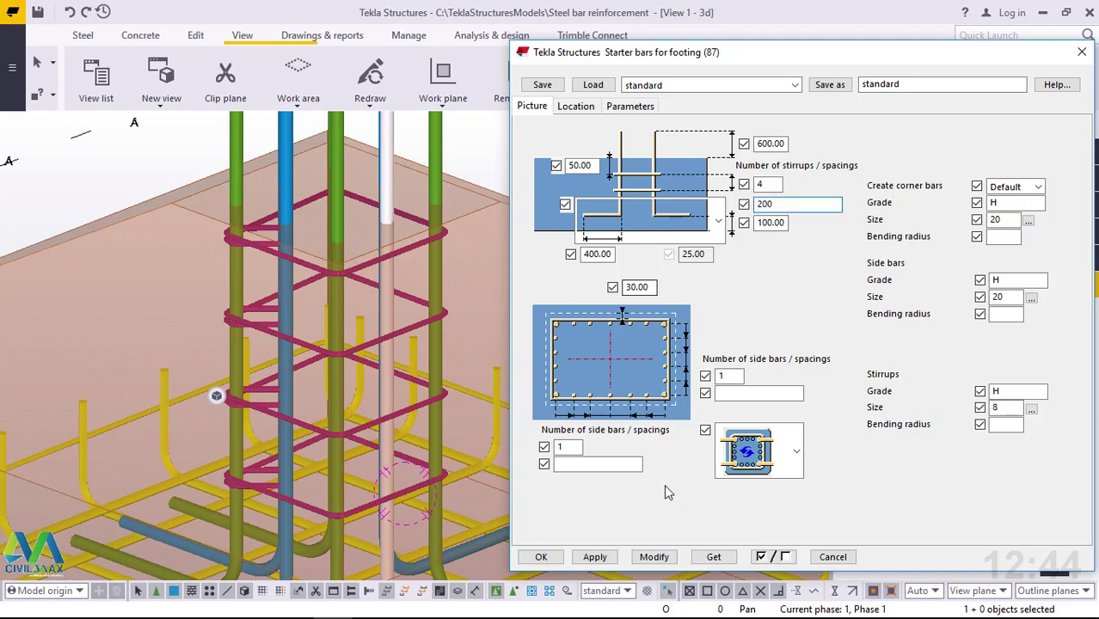
{"action": "left_click", "coordinate": [652, 558]}
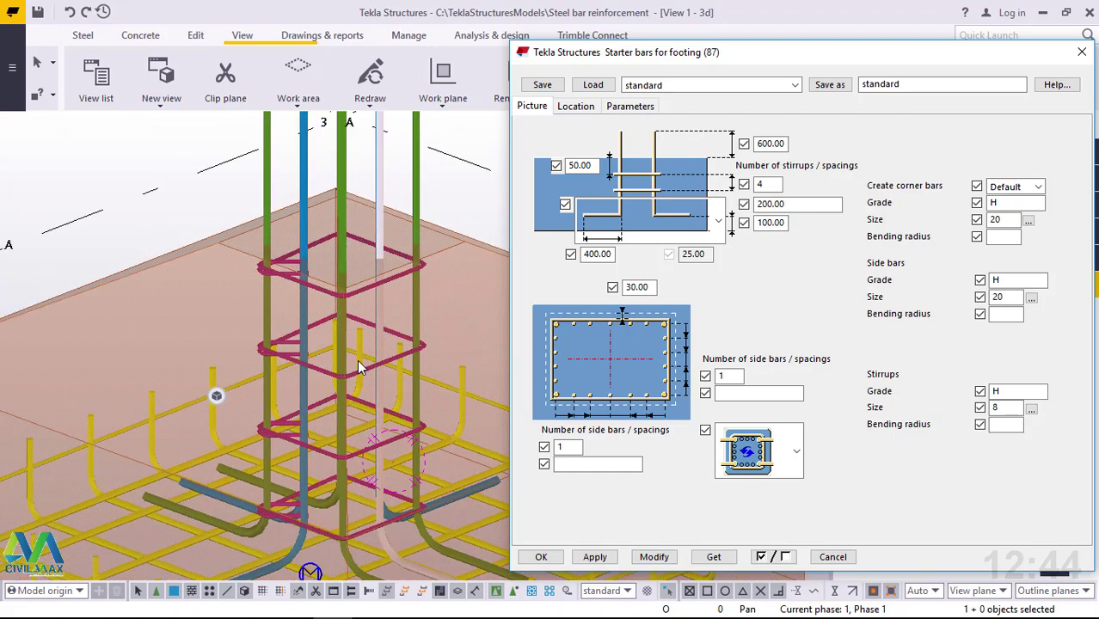
{"action": "scroll", "coordinate": [362, 537], "scroll_direction": "up", "scroll_amount": 6}
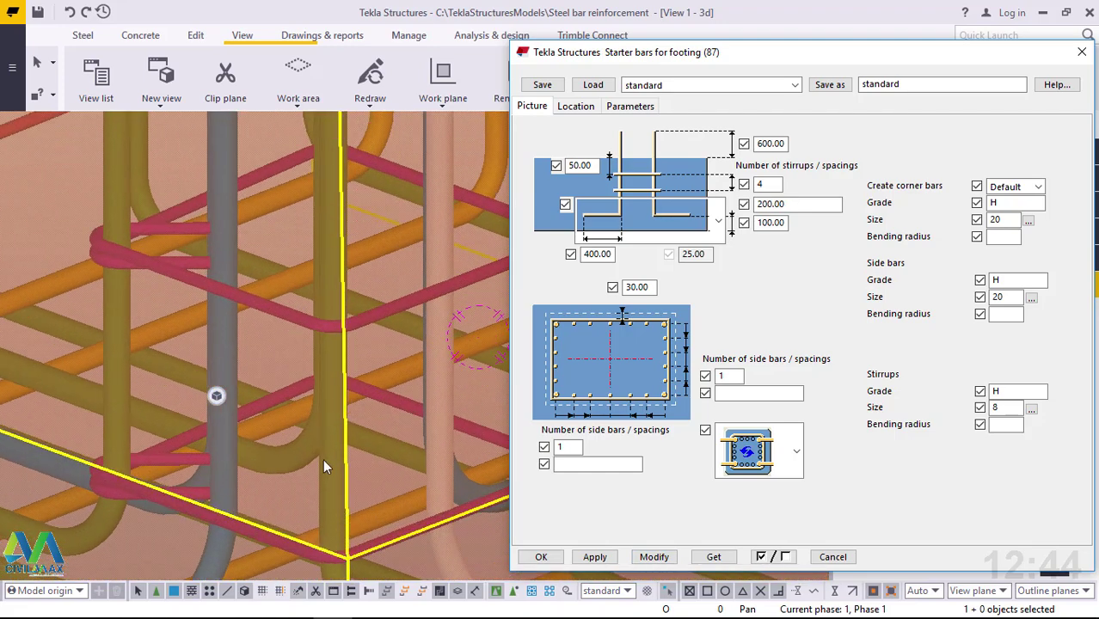
{"action": "scroll", "coordinate": [258, 482], "scroll_direction": "down", "scroll_amount": 5}
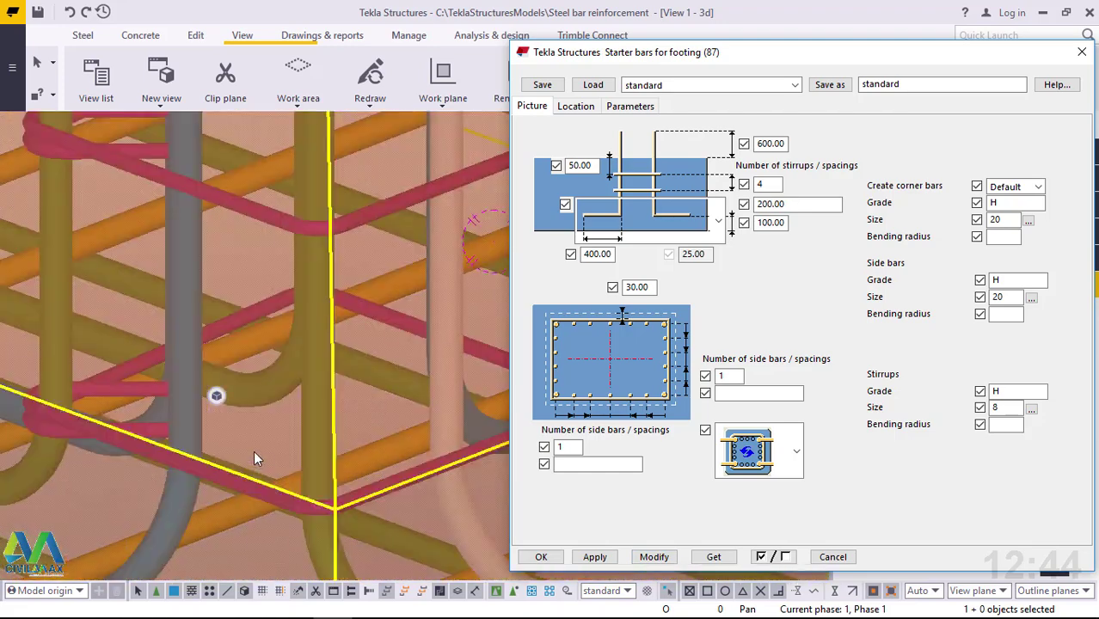
{"action": "left_click", "coordinate": [542, 558]}
Orbit around the reinforced footing and display the concrete part as an opaque rendered solid.
{"action": "left_click", "coordinate": [602, 90]}
{"action": "left_click", "coordinate": [594, 142]}
{"action": "middle_click_drag", "start_coordinate": [371, 362], "coordinate": [668, 155], "text": "ctrl"}
{"action": "scroll", "coordinate": [459, 430], "scroll_direction": "down", "scroll_amount": 5}
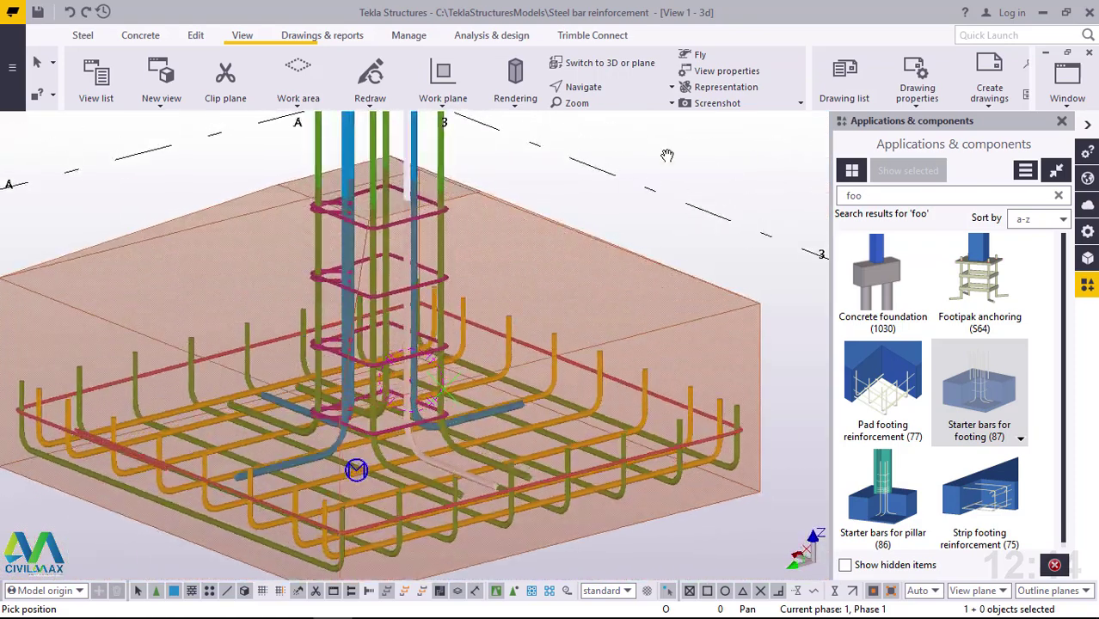
{"action": "key", "text": "ctrl+4"}
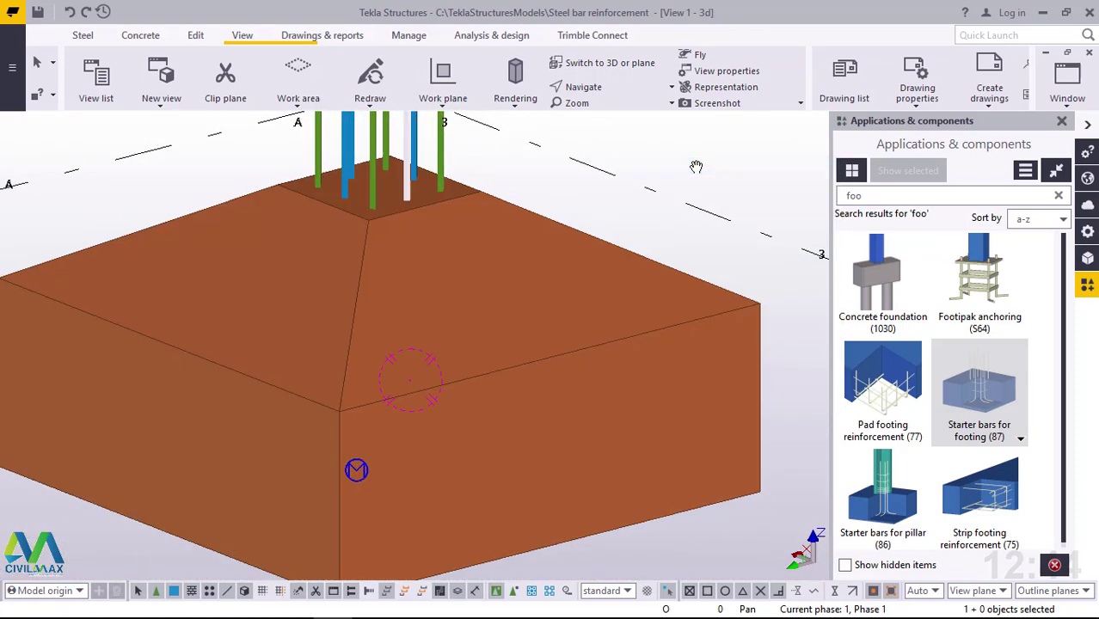
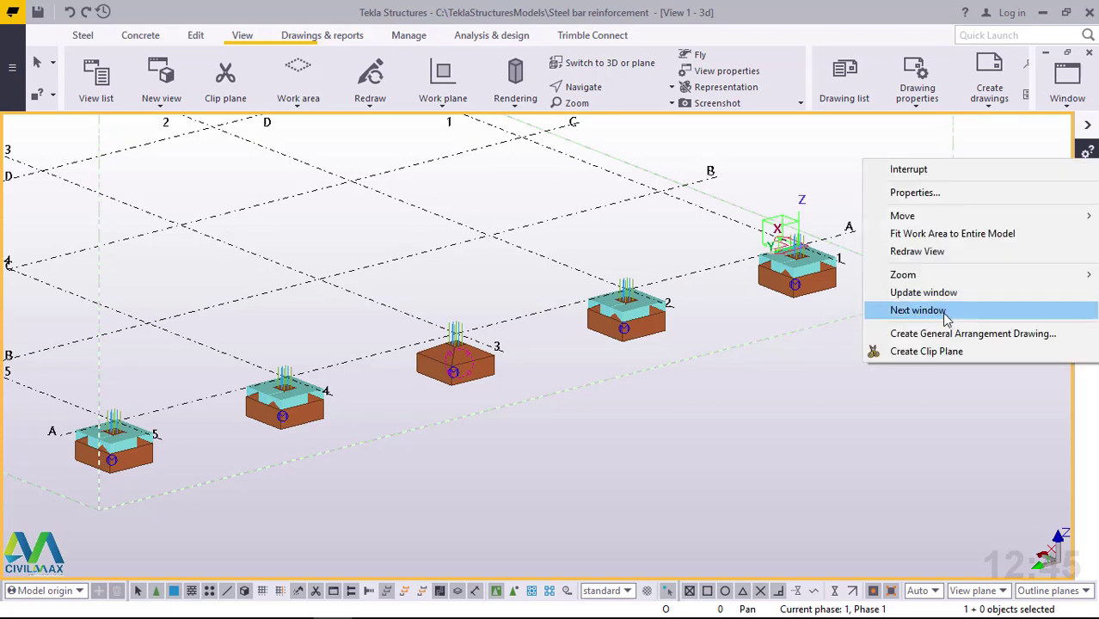
Redraw the 3D view to clear the chamfer cut bodies from the footings along grid line A.
{"action": "left_click", "coordinate": [917, 311]}
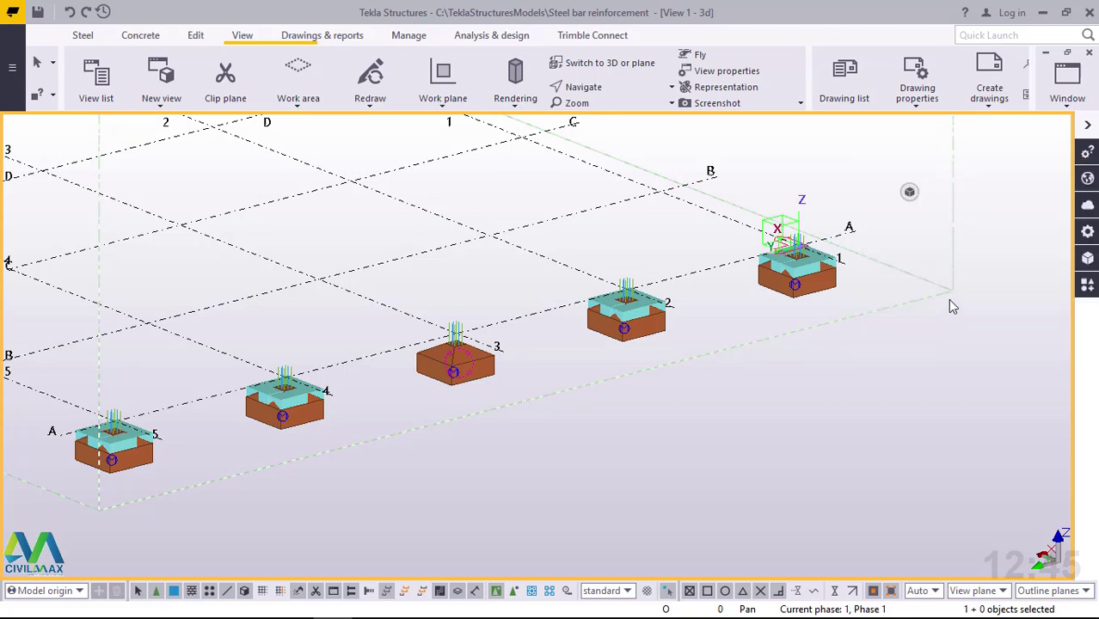
{"action": "right_click", "coordinate": [841, 158]}
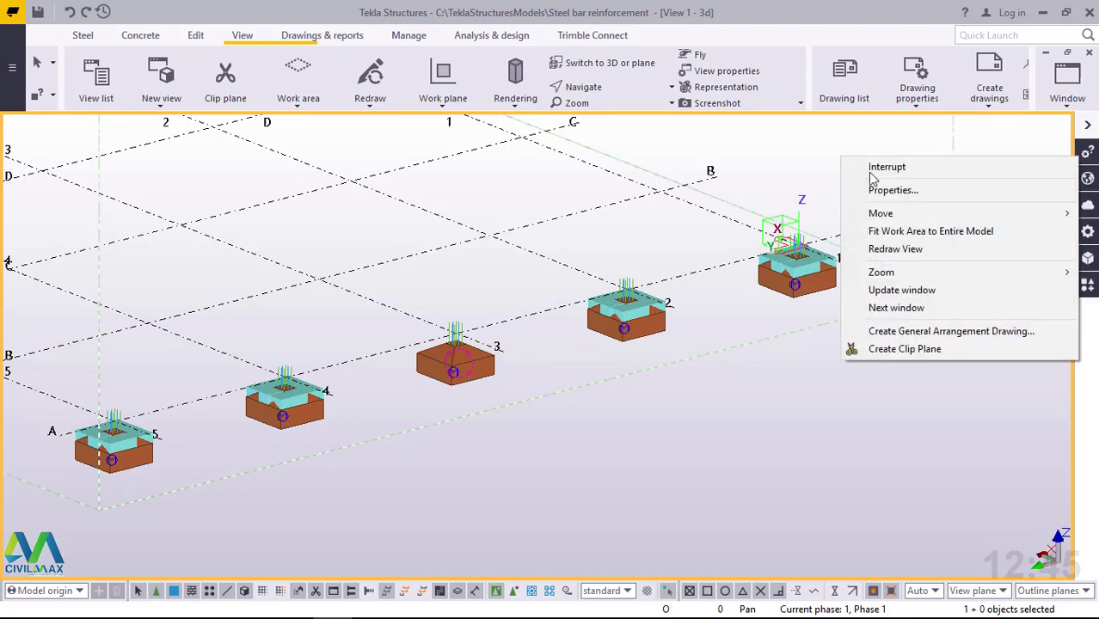
{"action": "left_click", "coordinate": [909, 250]}
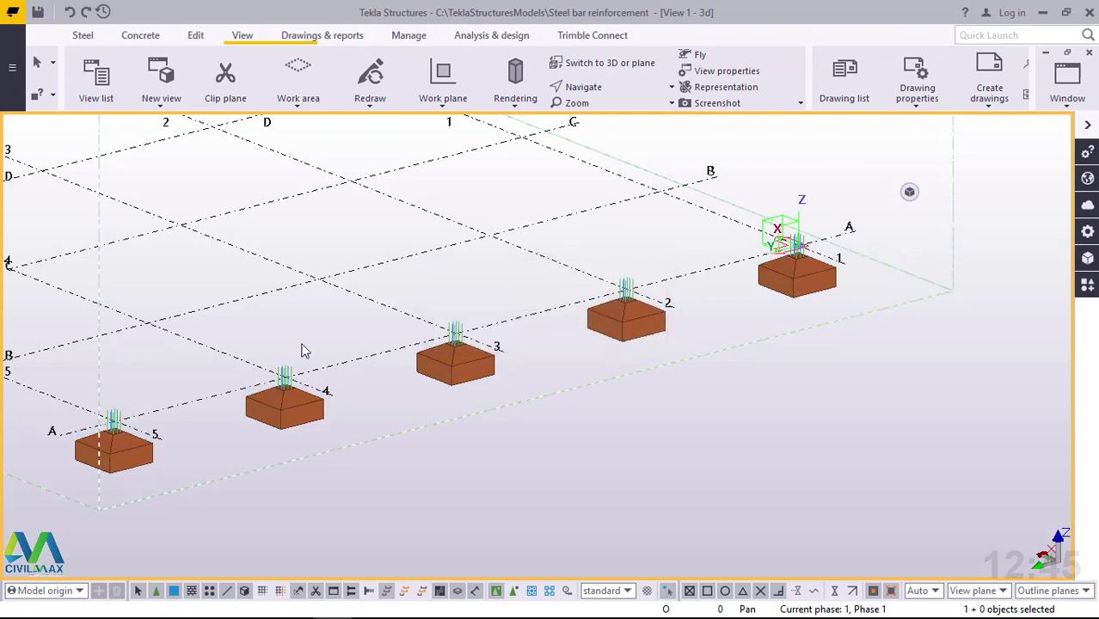
{"action": "scroll", "coordinate": [111, 469], "scroll_direction": "up", "scroll_amount": 2}
{"action": "scroll", "coordinate": [110, 465], "scroll_direction": "up", "scroll_amount": 2}
{"action": "scroll", "coordinate": [840, 240], "scroll_direction": "down", "scroll_amount": 5}
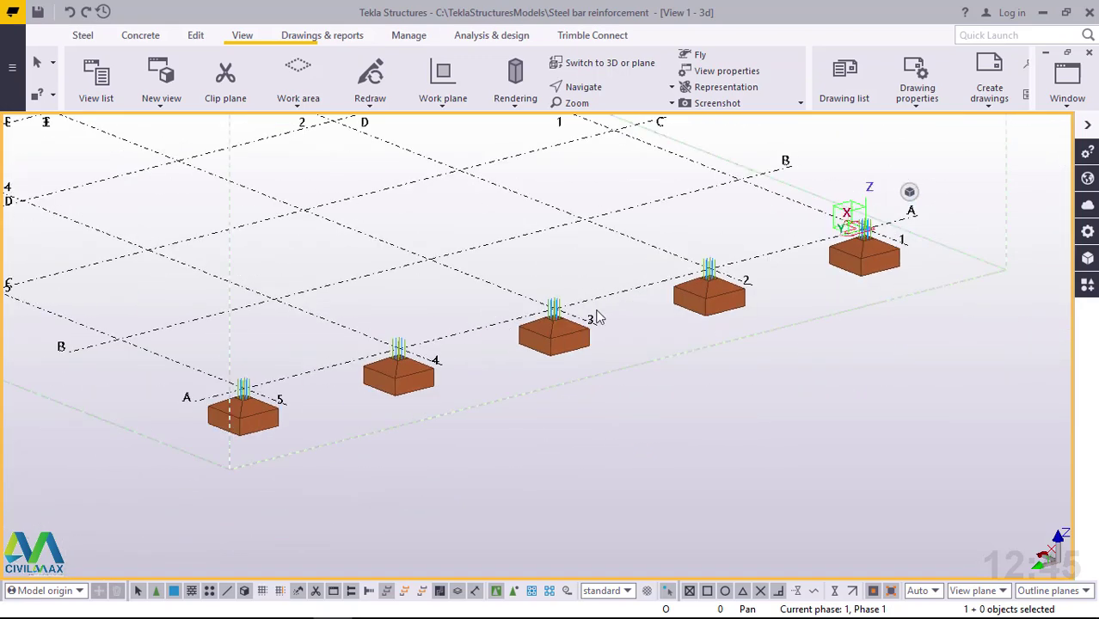
Copy the five reinforced footings on grid line A to grid lines B, C, D, E, F and G.
{"action": "left_click_drag", "start_coordinate": [840, 240], "coordinate": [178, 476]}
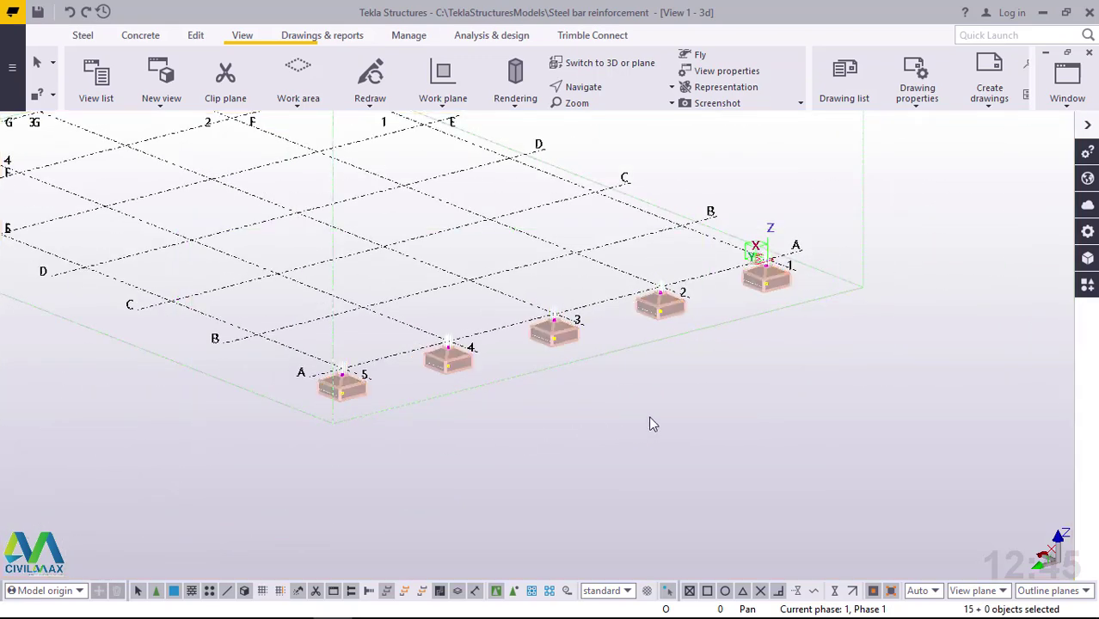
{"action": "scroll", "coordinate": [636, 362], "scroll_direction": "up", "scroll_amount": 3}
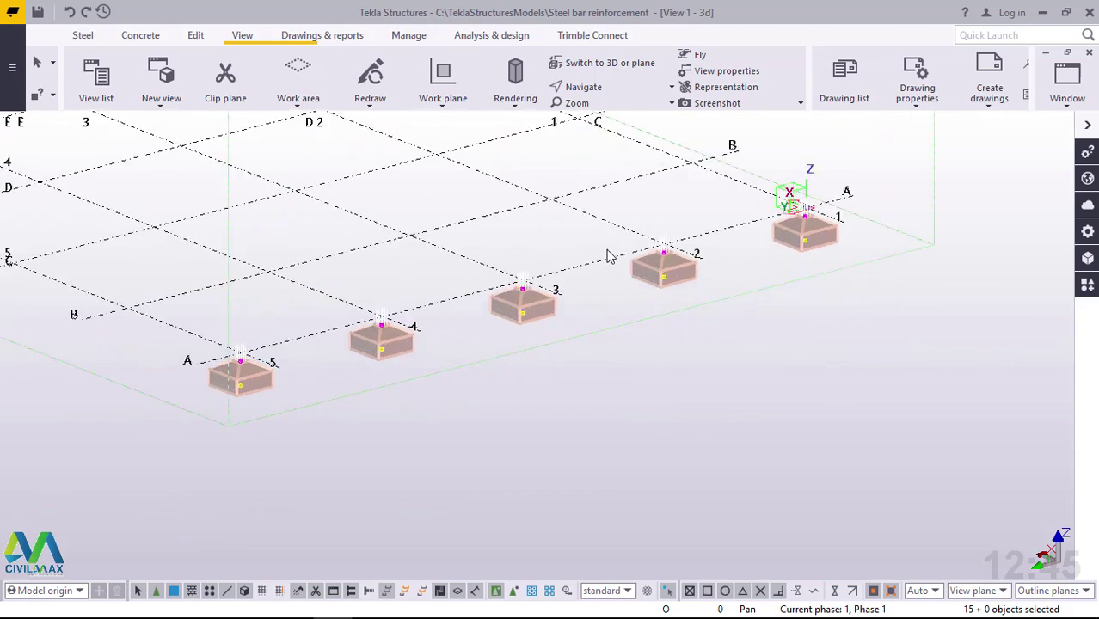
{"action": "left_click", "coordinate": [608, 174], "text": "shift"}
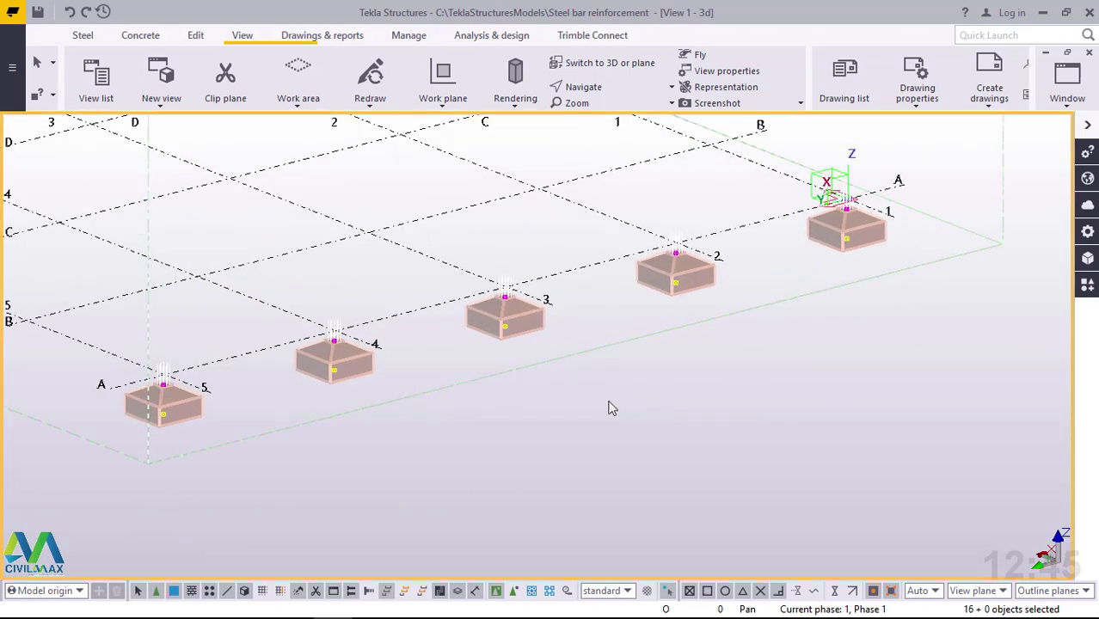
{"action": "scroll", "coordinate": [612, 407], "scroll_direction": "down", "scroll_amount": 3}
{"action": "right_click", "coordinate": [836, 172]}
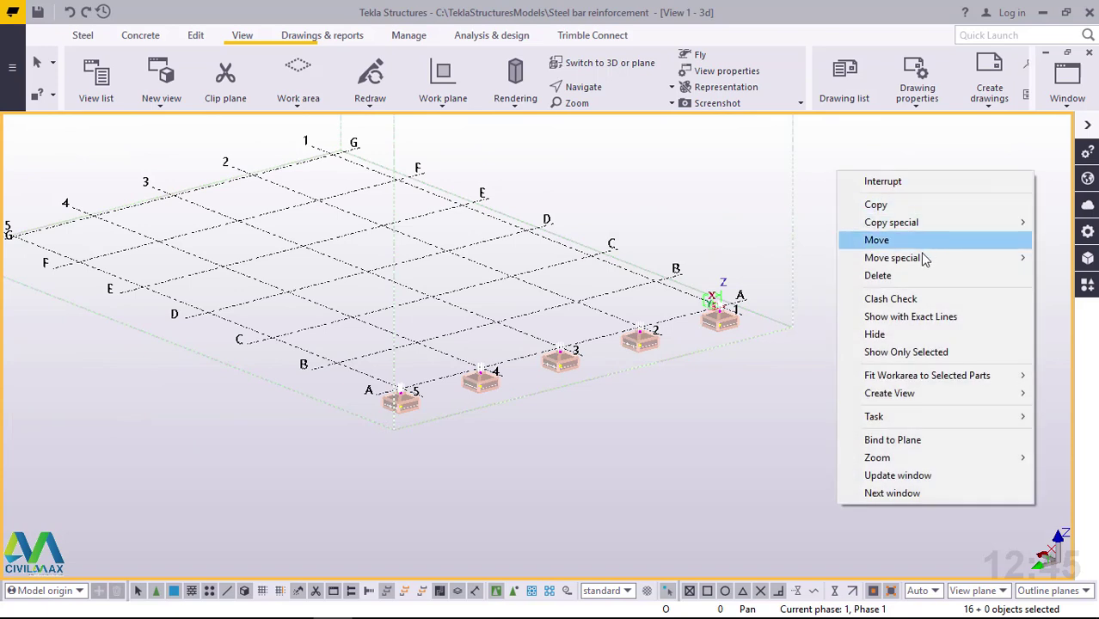
{"action": "left_click", "coordinate": [875, 204]}
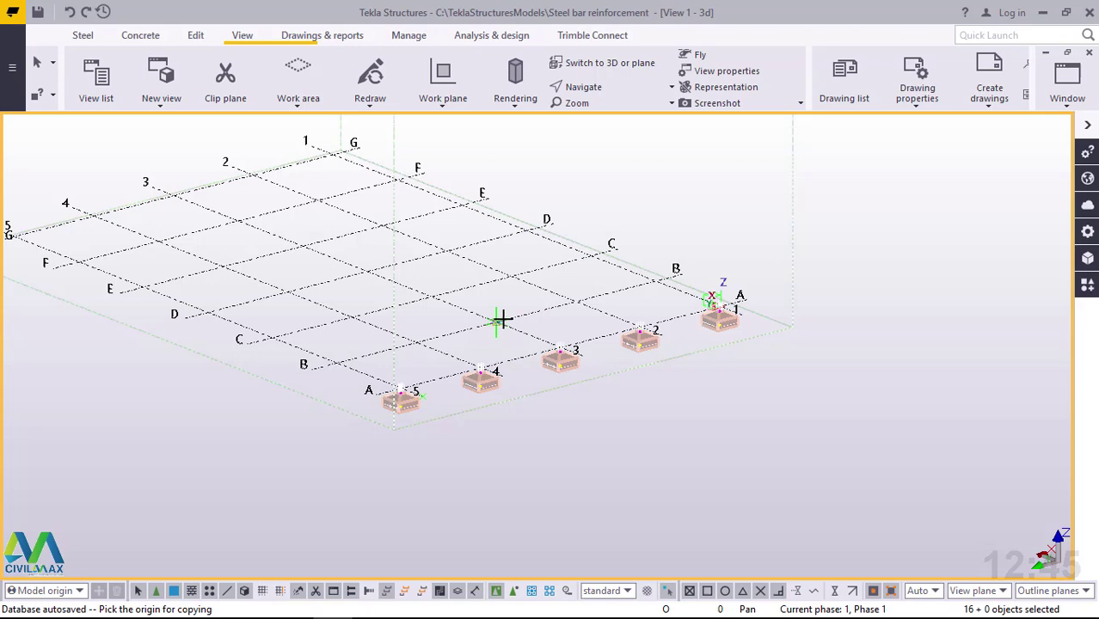
{"action": "scroll", "coordinate": [367, 389], "scroll_direction": "up", "scroll_amount": 8}
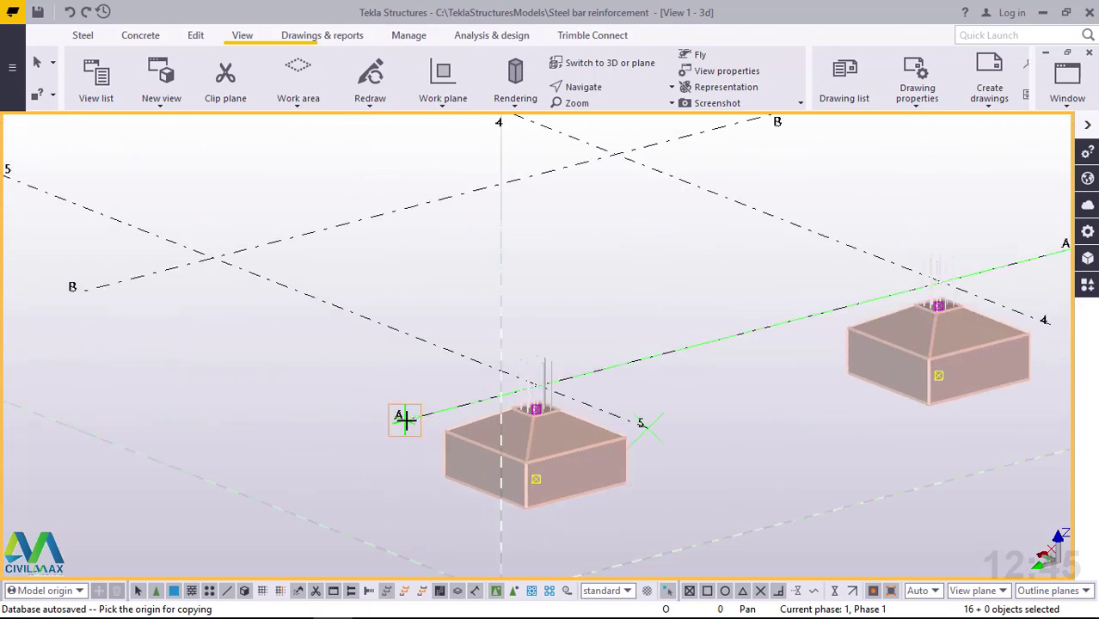
{"action": "scroll", "coordinate": [540, 349], "scroll_direction": "down", "scroll_amount": 5}
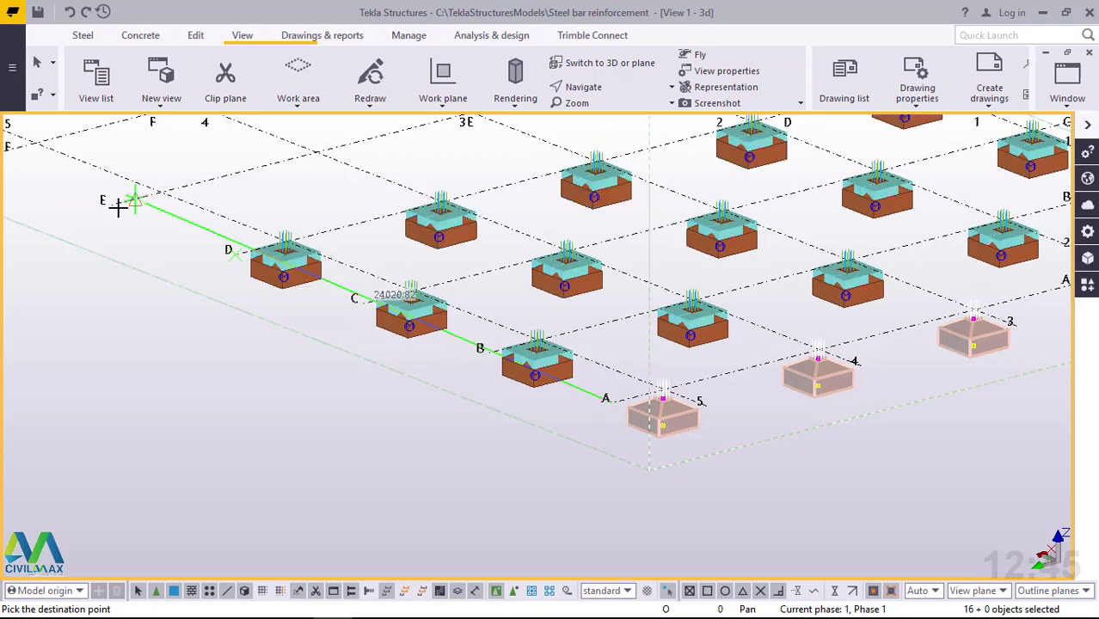
{"action": "scroll", "coordinate": [633, 472], "scroll_direction": "down", "scroll_amount": 5}
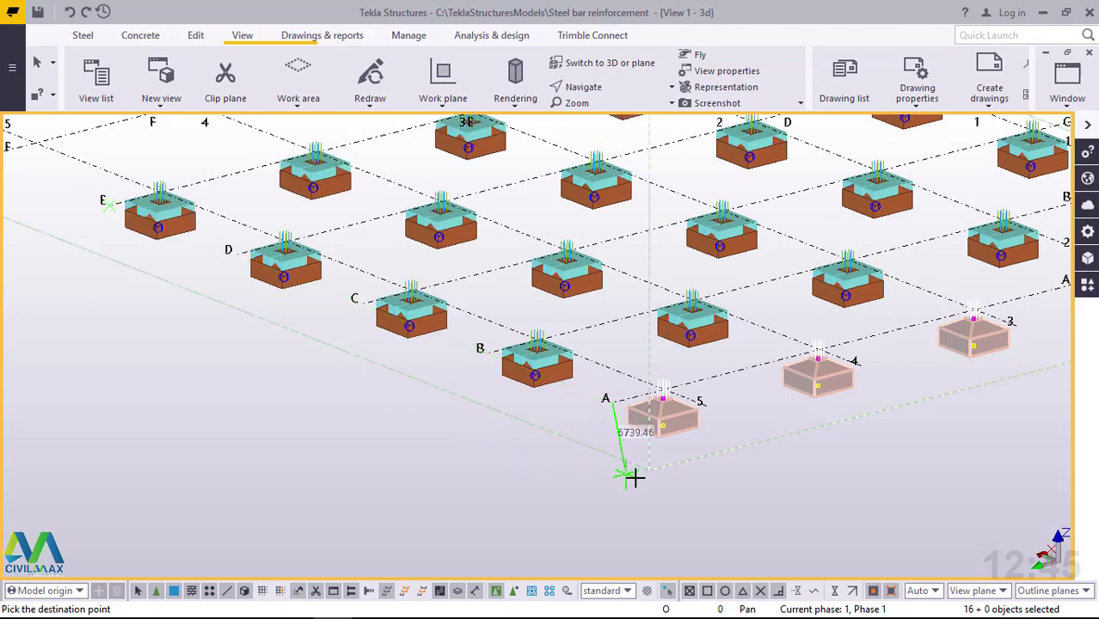
{"action": "scroll", "coordinate": [173, 260], "scroll_direction": "up", "scroll_amount": 5}
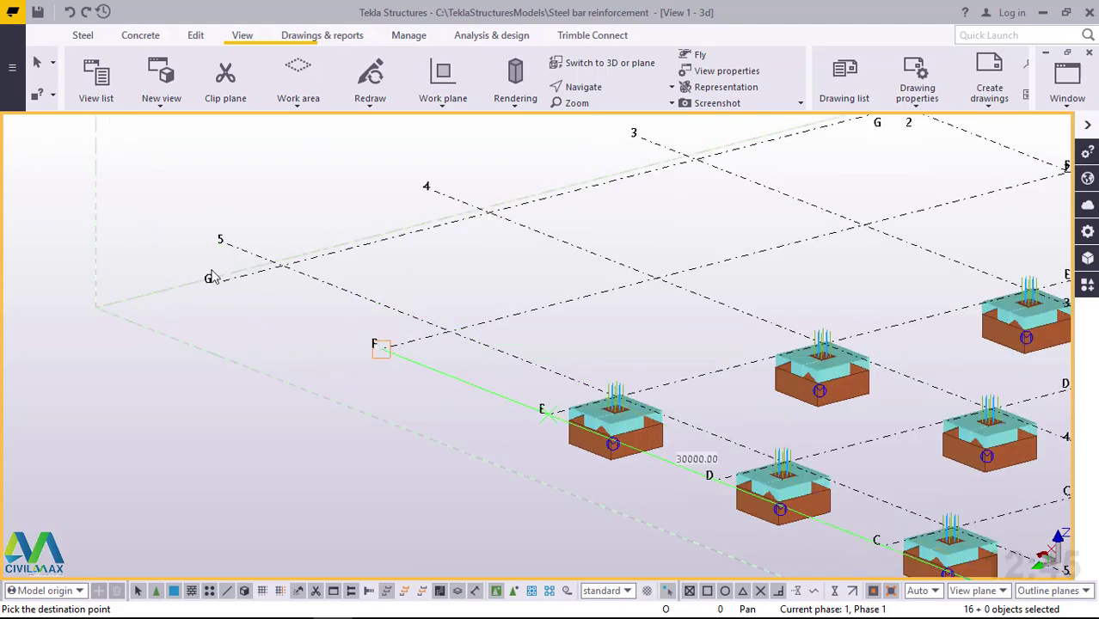
{"action": "right_click", "coordinate": [286, 176]}
{"action": "left_click", "coordinate": [325, 187]}
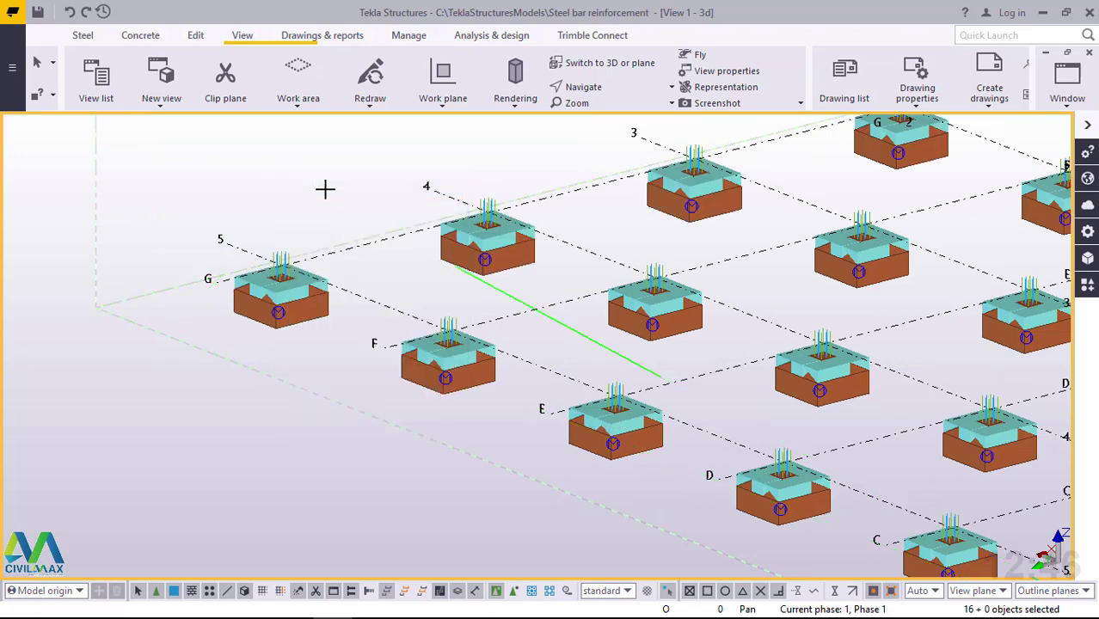
{"action": "right_click", "coordinate": [270, 155]}
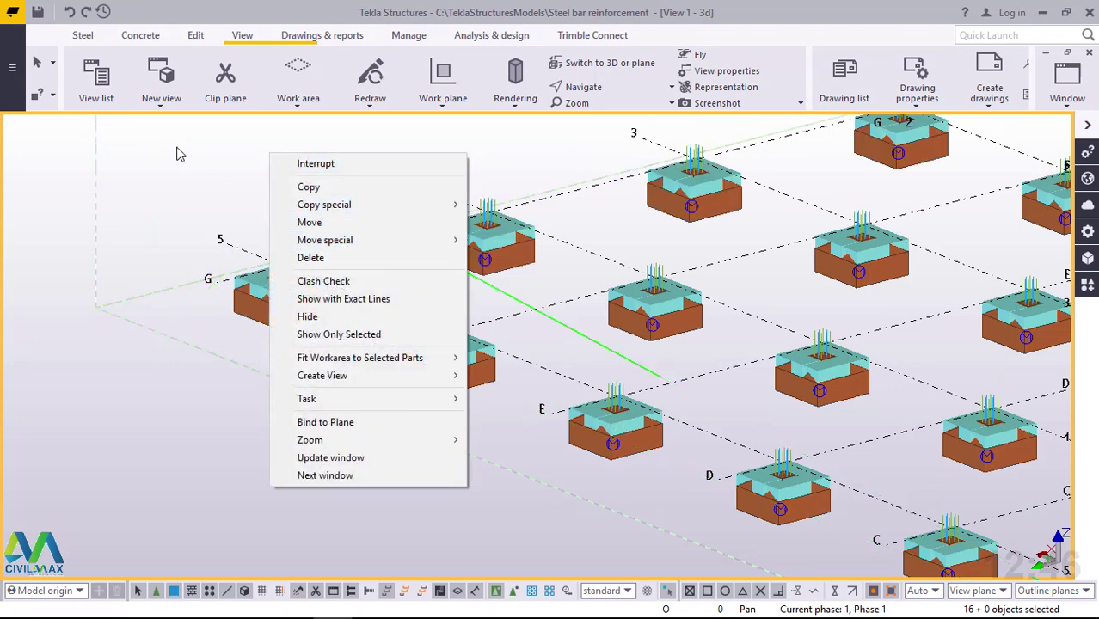
End the copy command and redraw the 3D view to clear the cut bodies from the copied footings.
{"action": "left_click", "coordinate": [242, 159]}
{"action": "right_click", "coordinate": [316, 236]}
{"action": "left_click", "coordinate": [320, 245]}
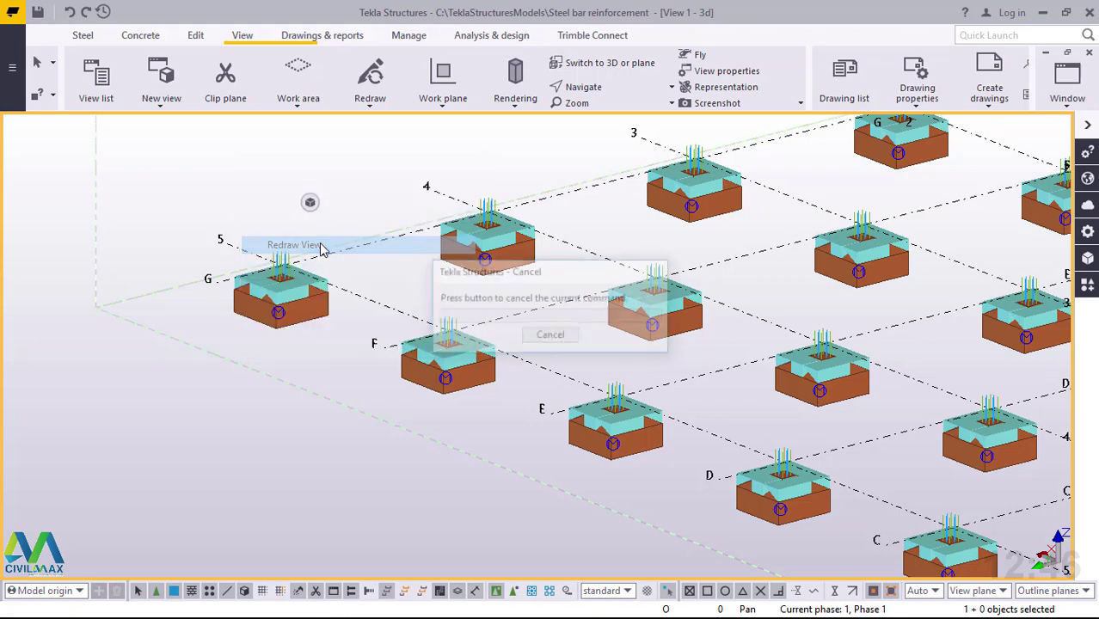
Orbit around the copied footings near grid lines F and G to view them from above.
{"action": "scroll", "coordinate": [705, 172], "scroll_direction": "up", "scroll_amount": 6}
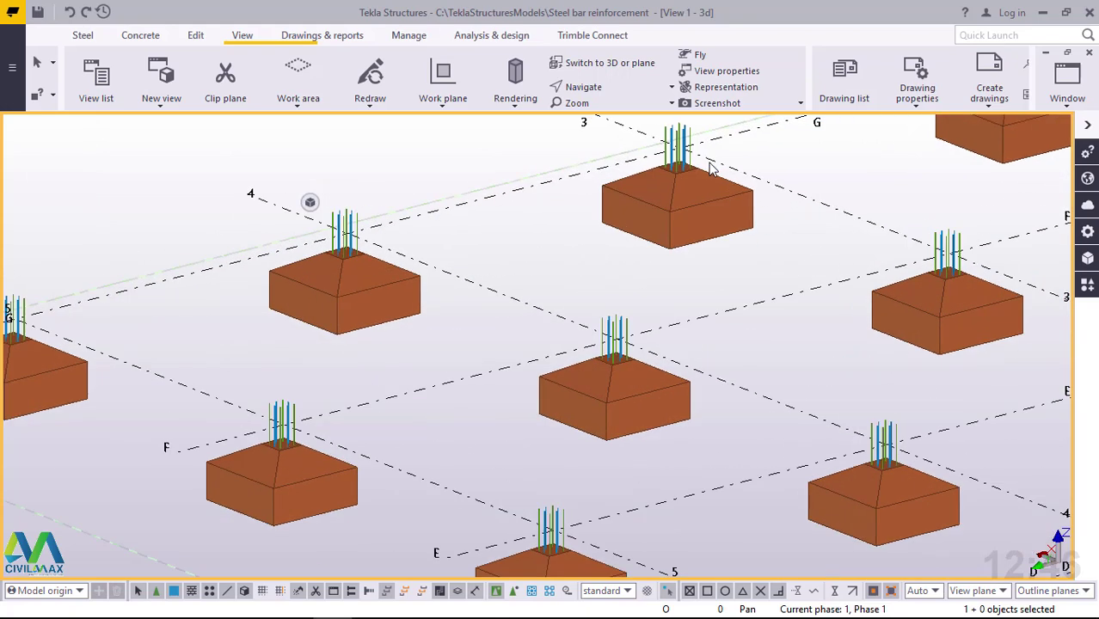
{"action": "scroll", "coordinate": [638, 157], "scroll_direction": "down", "scroll_amount": 5}
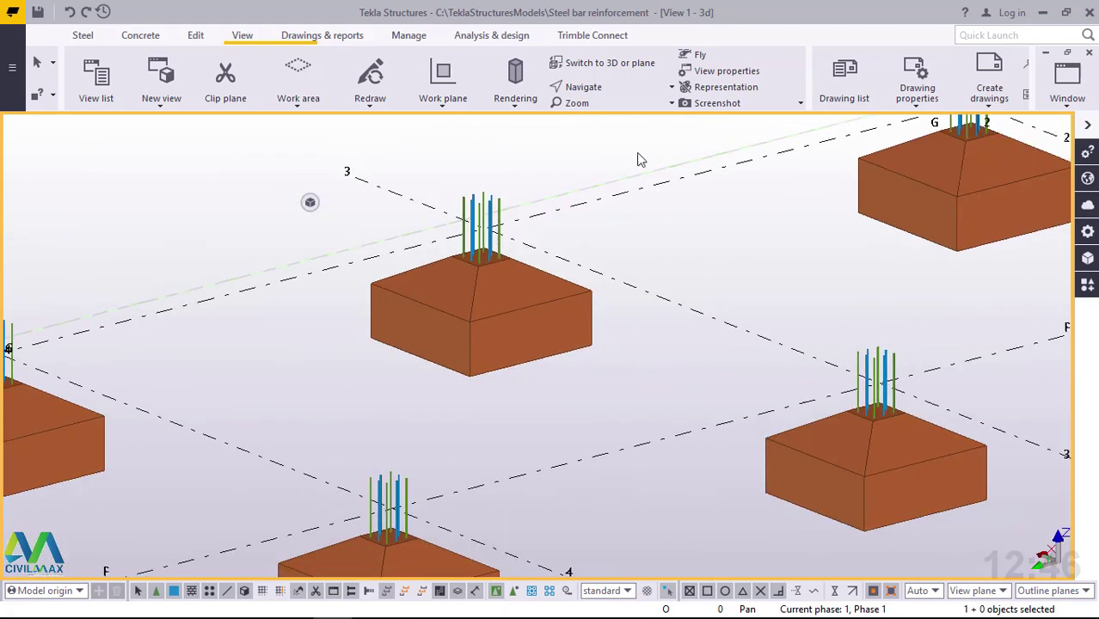
{"action": "left_click", "coordinate": [594, 87]}
{"action": "left_click", "coordinate": [607, 111]}
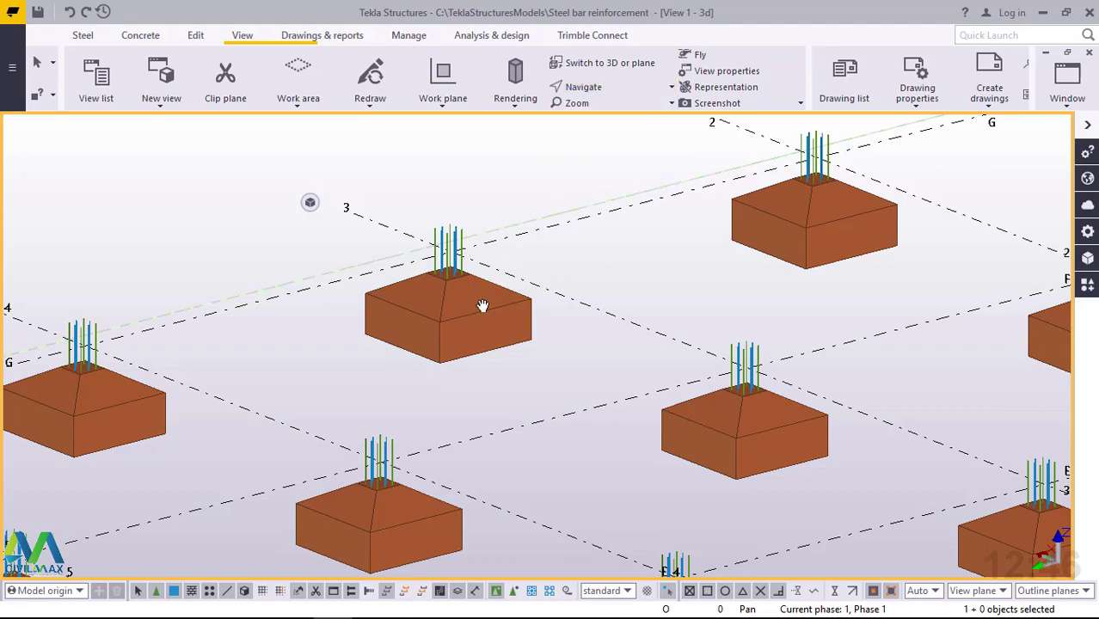
{"action": "mouse_move", "coordinate": [483, 306]}
{"action": "left_mouse_down"}
{"action": "mouse_move", "coordinate": [441, 314]}
{"action": "mouse_move", "coordinate": [297, 388]}
{"action": "mouse_move", "coordinate": [250, 322]}
{"action": "mouse_move", "coordinate": [291, 296]}
{"action": "mouse_move", "coordinate": [404, 345]}
{"action": "mouse_move", "coordinate": [535, 375]}
{"action": "mouse_move", "coordinate": [579, 559]}
{"action": "mouse_move", "coordinate": [633, 585]}
{"action": "mouse_move", "coordinate": [670, 511]}
{"action": "mouse_move", "coordinate": [654, 464]}
{"action": "left_mouse_up"}
{"action": "right_click", "coordinate": [555, 185]}
{"action": "left_click", "coordinate": [585, 199]}
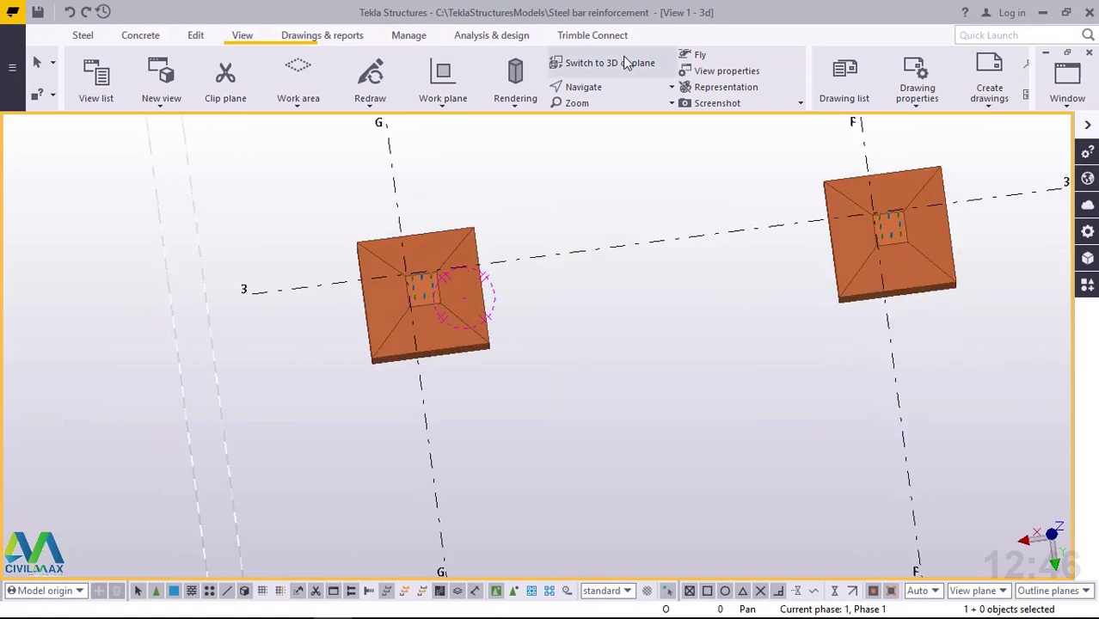
Switch to the plane view and examine the starter bar layout of the footings at grid intersections D-5, A-5 and A-4.
{"action": "left_click", "coordinate": [626, 63]}
{"action": "scroll", "coordinate": [540, 165], "scroll_direction": "up", "scroll_amount": 5}
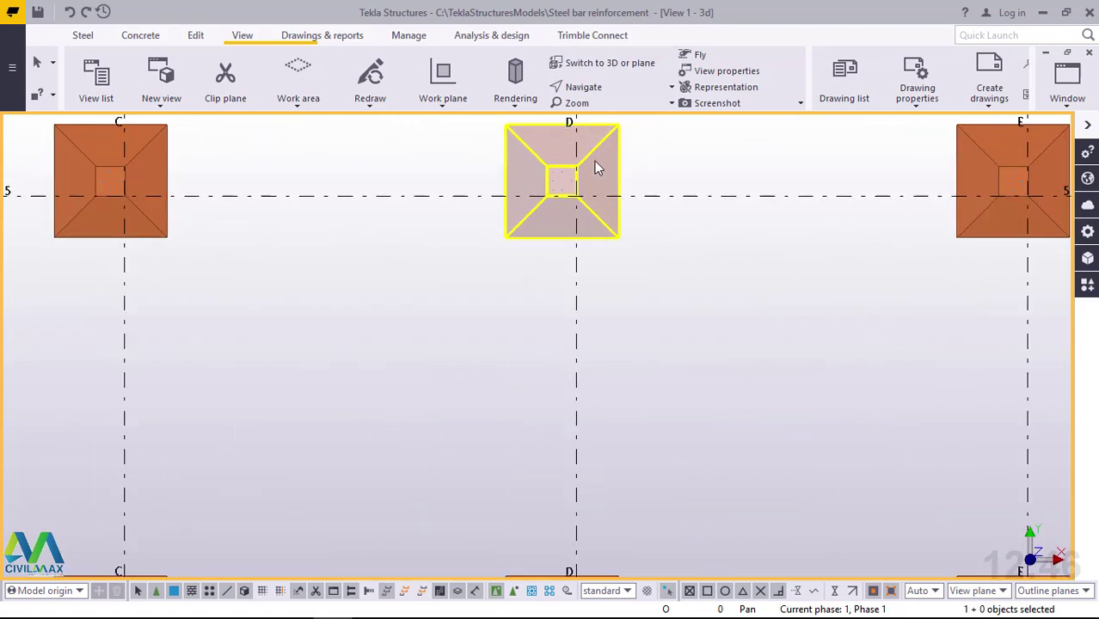
{"action": "scroll", "coordinate": [598, 168], "scroll_direction": "up", "scroll_amount": 10}
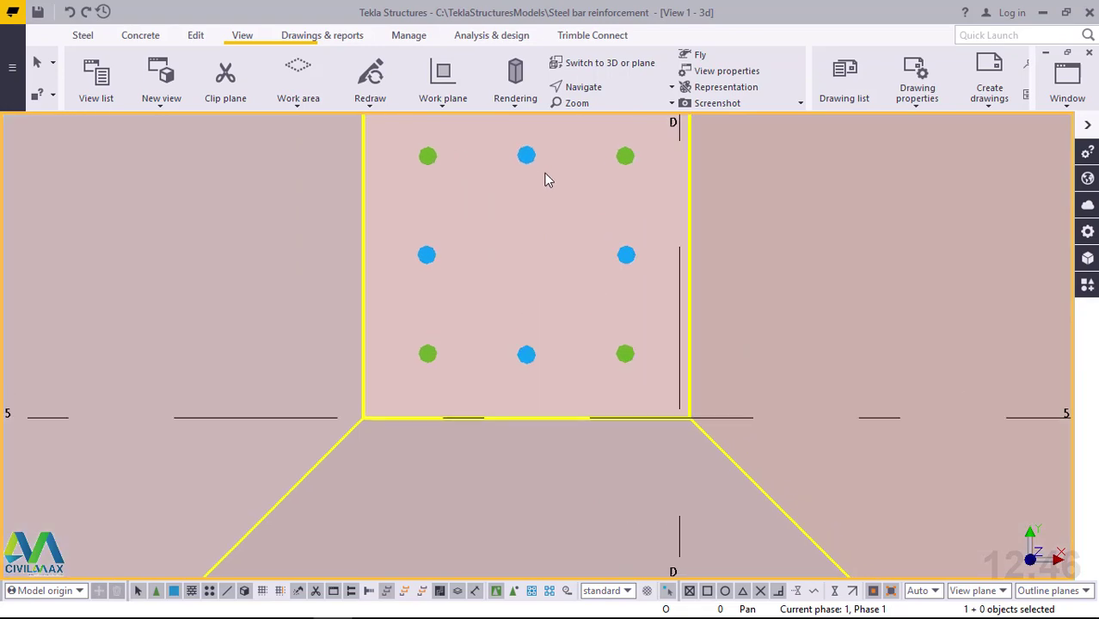
{"action": "scroll", "coordinate": [547, 179], "scroll_direction": "down", "scroll_amount": 10}
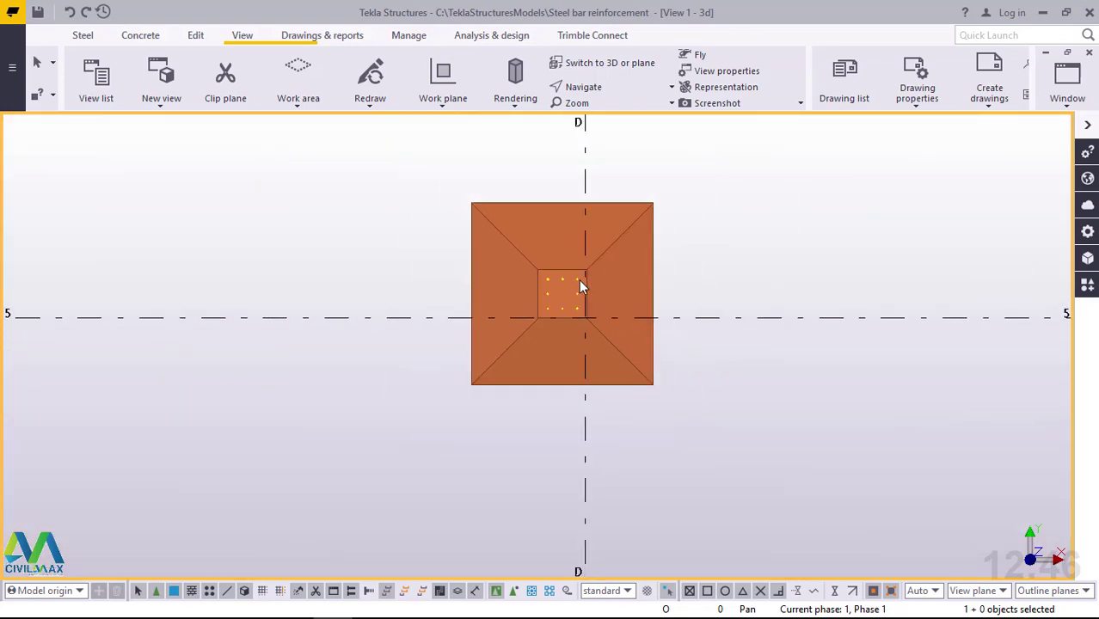
{"action": "scroll", "coordinate": [602, 282], "scroll_direction": "down", "scroll_amount": 6}
{"action": "scroll", "coordinate": [624, 288], "scroll_direction": "down", "scroll_amount": 7}
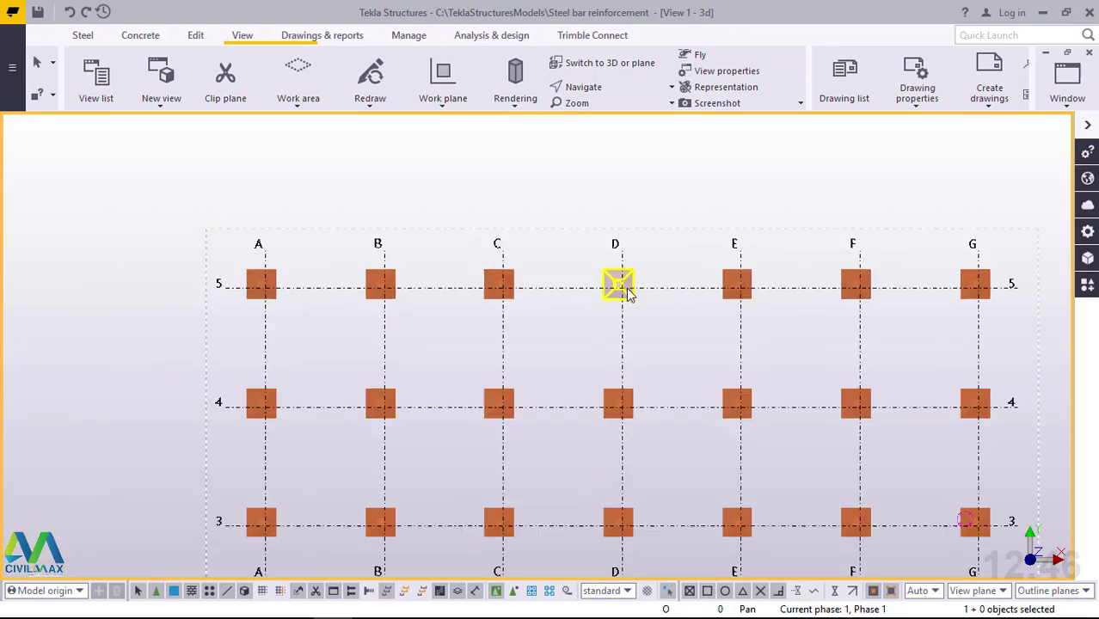
{"action": "scroll", "coordinate": [624, 287], "scroll_direction": "up", "scroll_amount": 2}
{"action": "scroll", "coordinate": [464, 294], "scroll_direction": "up", "scroll_amount": 8}
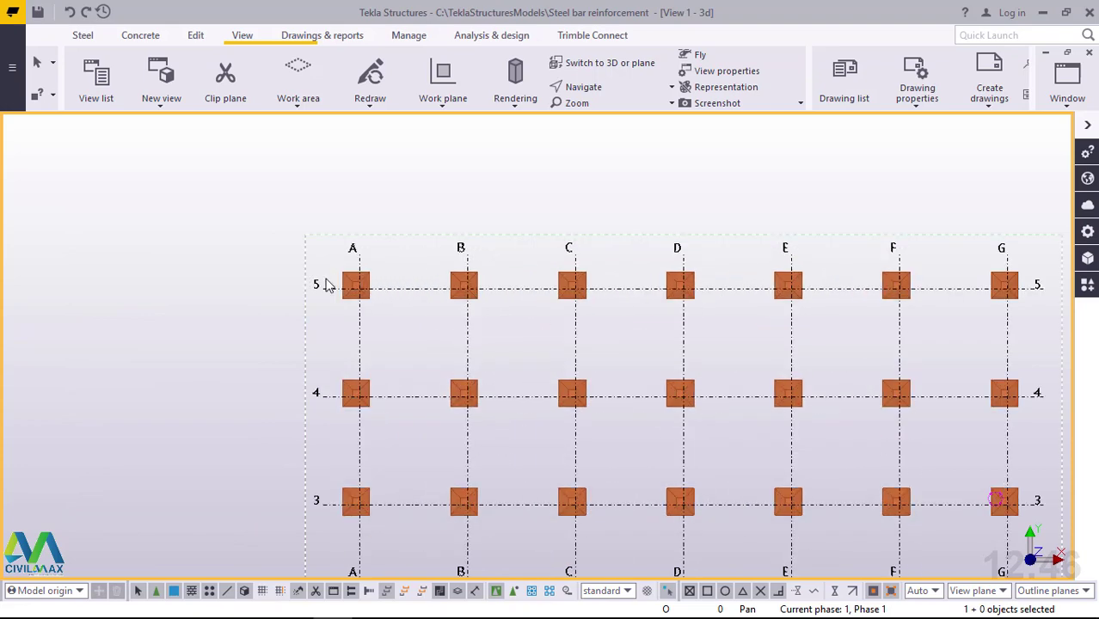
{"action": "scroll", "coordinate": [361, 284], "scroll_direction": "up", "scroll_amount": 3}
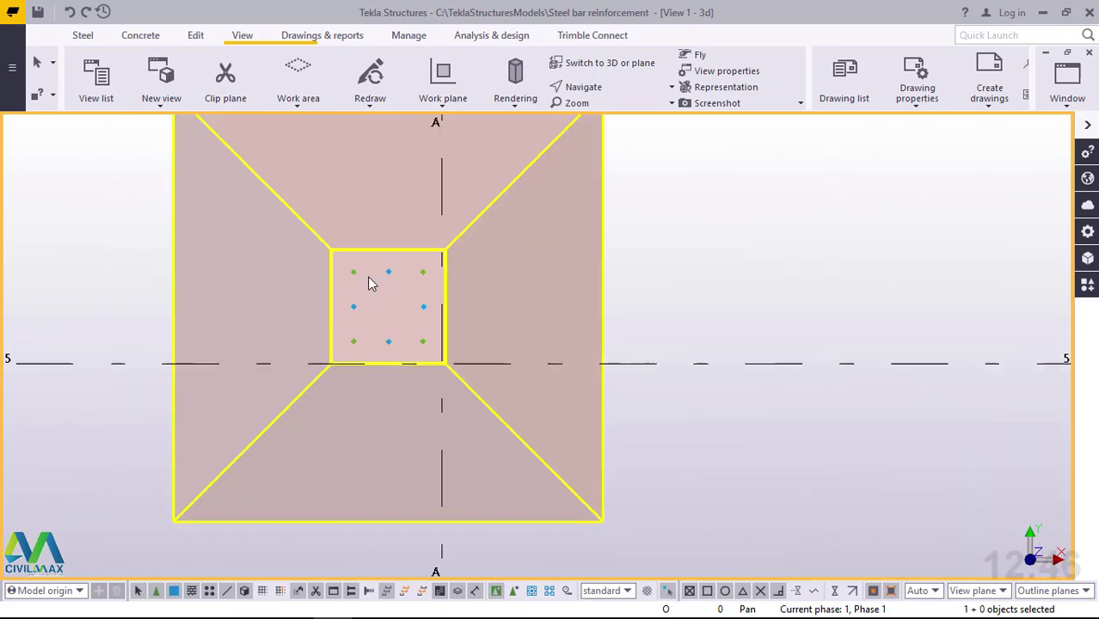
{"action": "scroll", "coordinate": [362, 276], "scroll_direction": "down", "scroll_amount": 7}
{"action": "scroll", "coordinate": [360, 265], "scroll_direction": "down", "scroll_amount": 6}
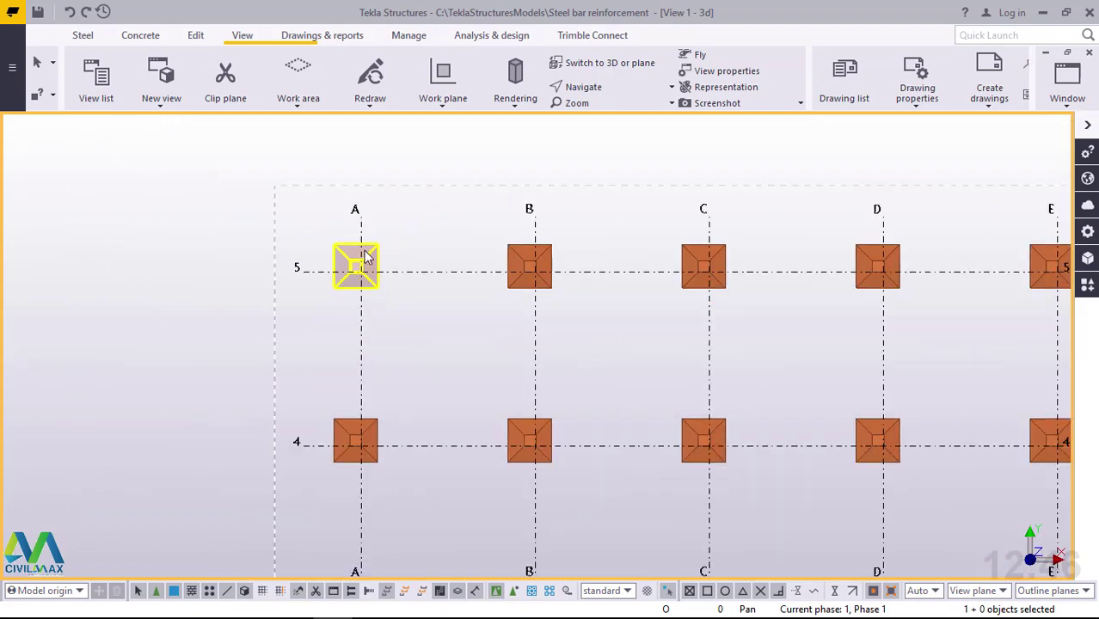
{"action": "scroll", "coordinate": [355, 395], "scroll_direction": "up", "scroll_amount": 8}
{"action": "scroll", "coordinate": [354, 395], "scroll_direction": "up", "scroll_amount": 8}
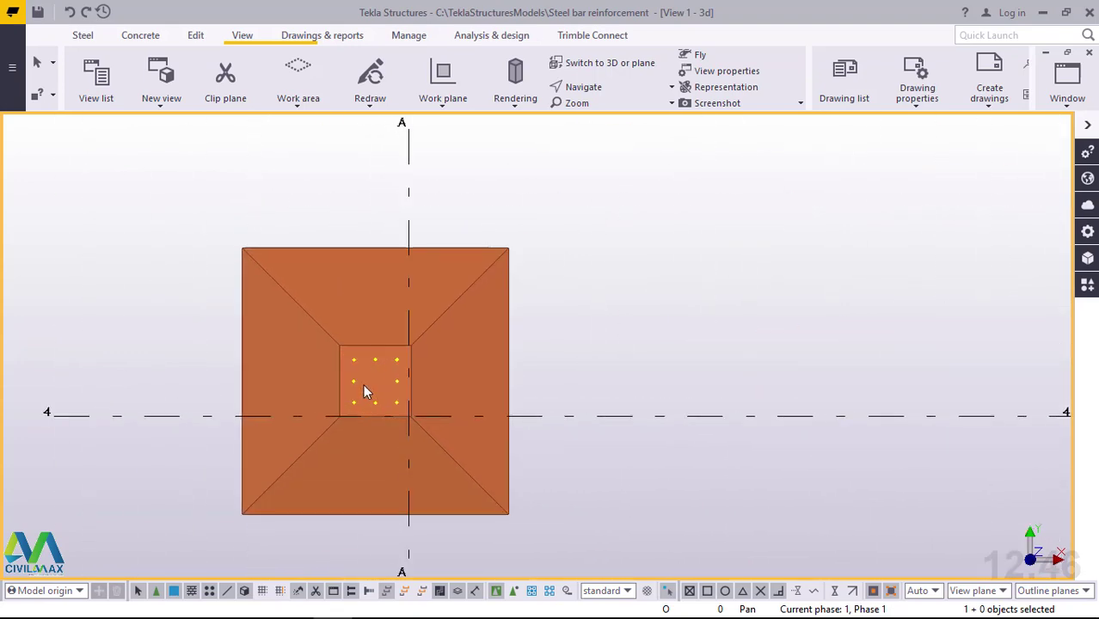
Return to the 3D view and orbit around the footing at grid intersection A-1 to examine its starter bars.
{"action": "left_click", "coordinate": [606, 67]}
{"action": "scroll", "coordinate": [727, 198], "scroll_direction": "up", "scroll_amount": 10}
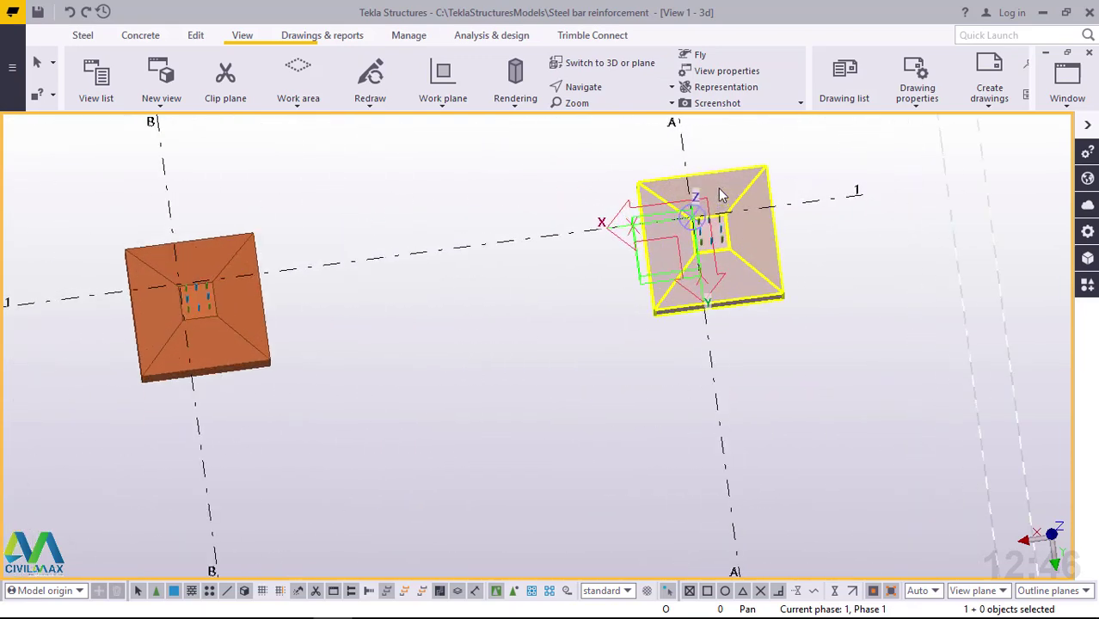
{"action": "scroll", "coordinate": [694, 222], "scroll_direction": "up", "scroll_amount": 4}
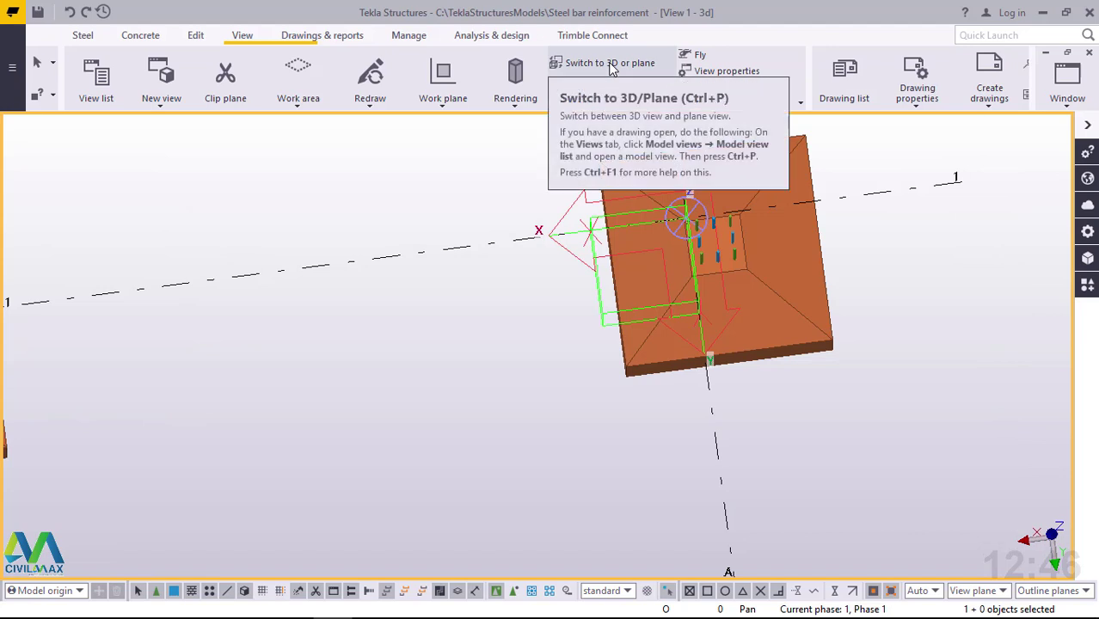
{"action": "left_click", "coordinate": [601, 89]}
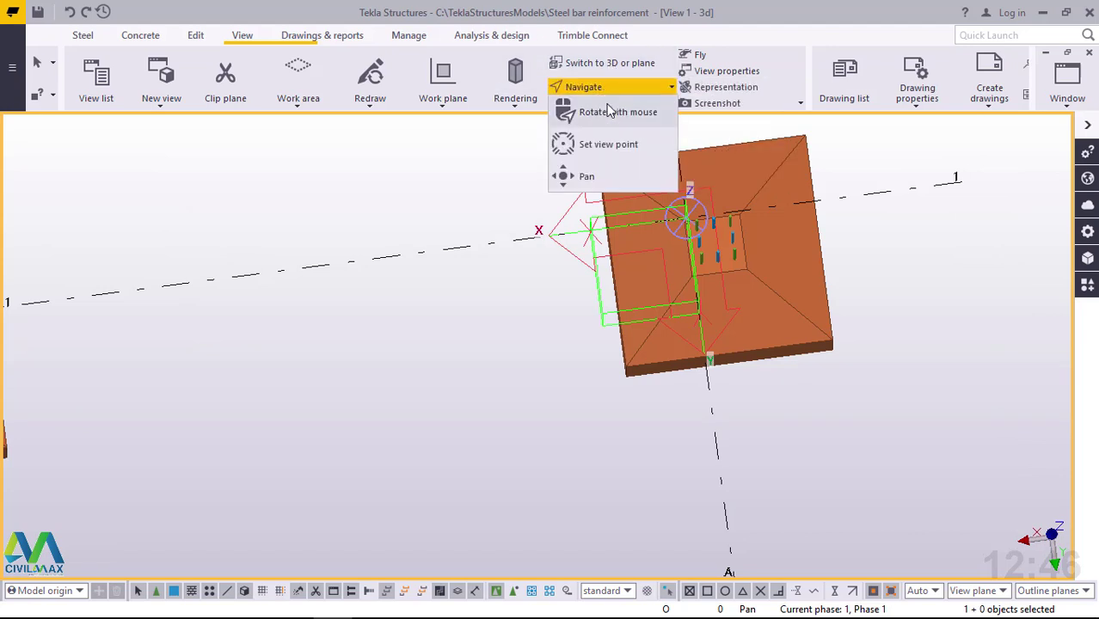
{"action": "left_click", "coordinate": [593, 111]}
{"action": "scroll", "coordinate": [743, 255], "scroll_direction": "up", "scroll_amount": 5}
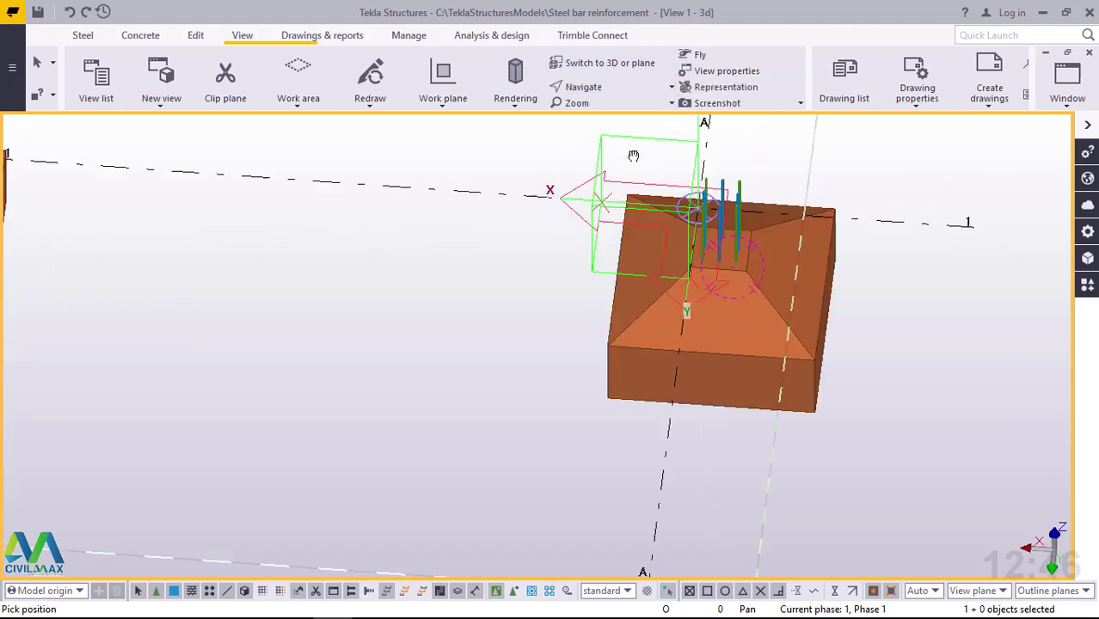
{"action": "left_click_drag", "start_coordinate": [756, 243], "coordinate": [548, 272]}
{"action": "scroll", "coordinate": [798, 302], "scroll_direction": "up", "scroll_amount": 3}
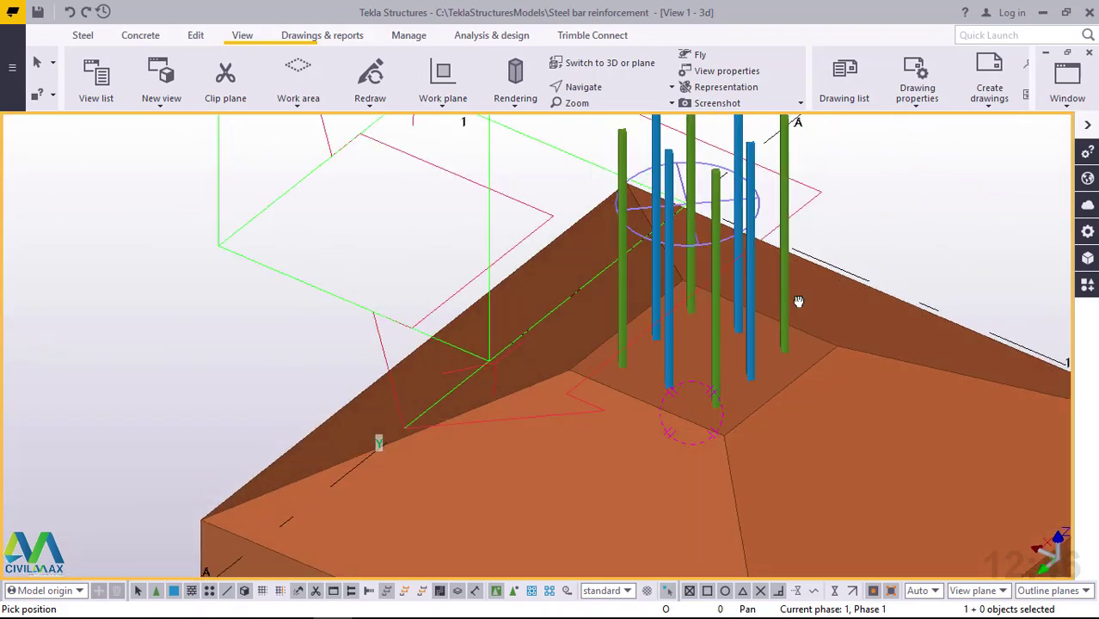
{"action": "scroll", "coordinate": [797, 305], "scroll_direction": "down", "scroll_amount": 1}
{"action": "scroll", "coordinate": [800, 319], "scroll_direction": "up", "scroll_amount": 2}
{"action": "middle_click_drag", "start_coordinate": [747, 369], "coordinate": [731, 388], "text": "ctrl"}
{"action": "scroll", "coordinate": [539, 332], "scroll_direction": "down", "scroll_amount": 3}
{"action": "scroll", "coordinate": [754, 362], "scroll_direction": "up", "scroll_amount": 3}
{"action": "scroll", "coordinate": [753, 362], "scroll_direction": "up", "scroll_amount": 5}
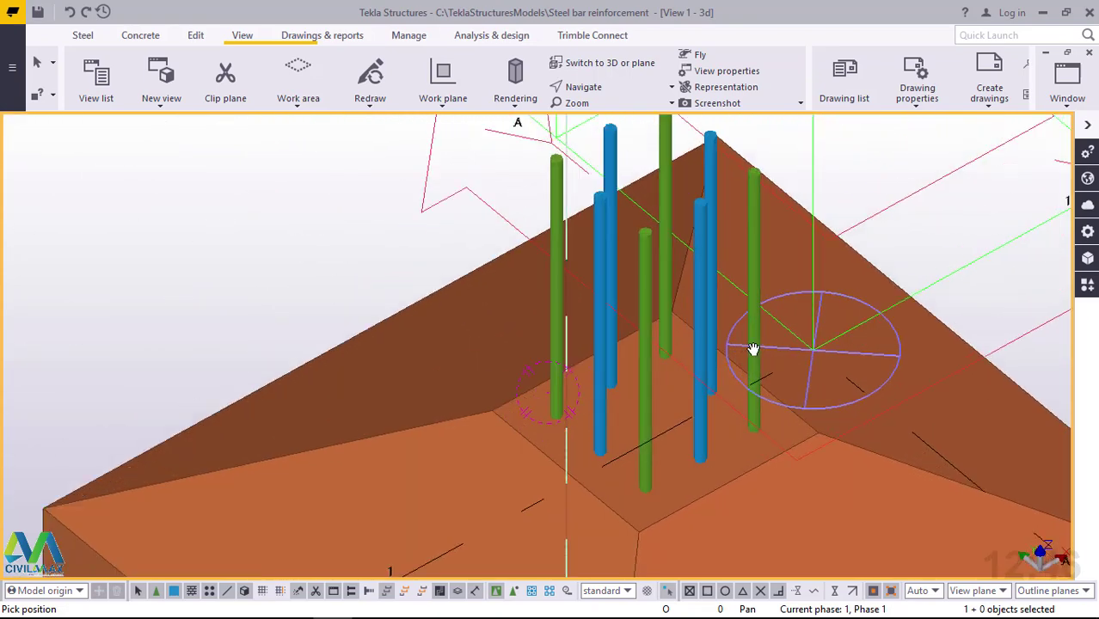